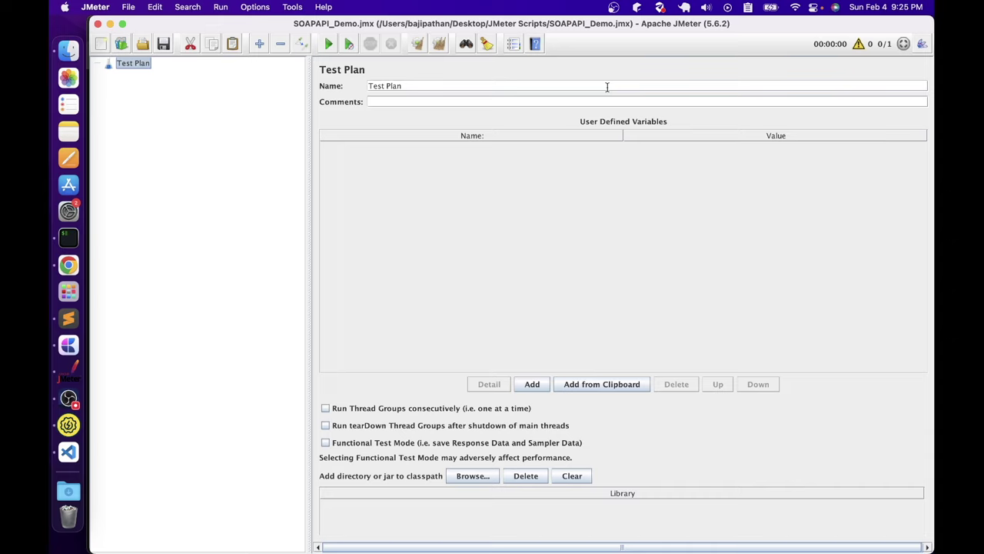
# Switch to Chrome and review the operations defined in the dneonline.com calculator WSDL
pyautogui.click(68, 265)
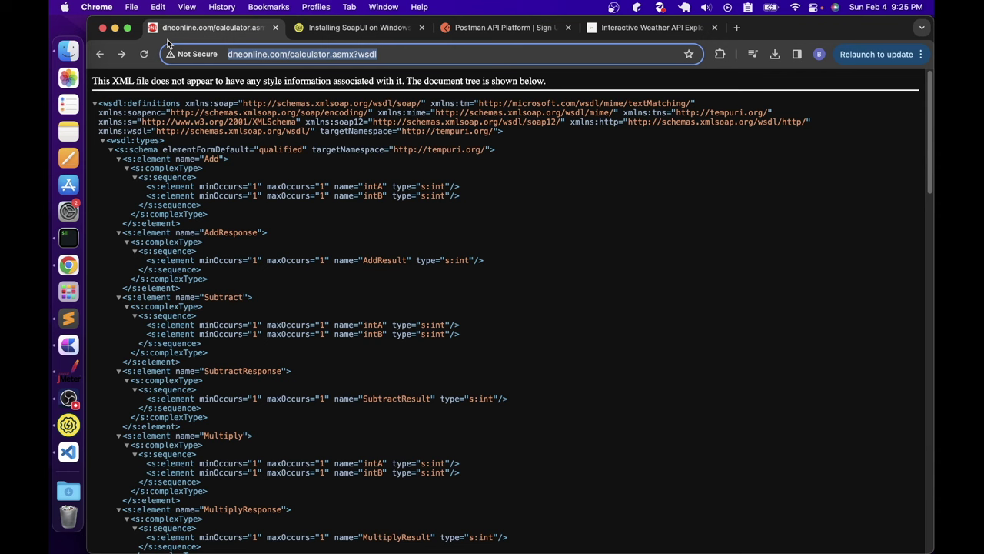
pyautogui.click(210, 202)
pyautogui.scroll(-5, 228, 279)
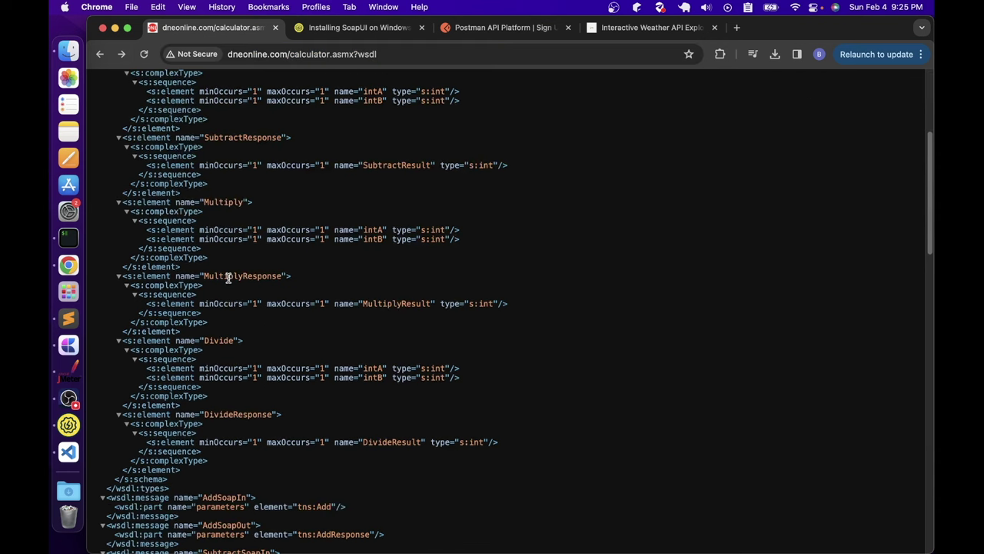
pyautogui.scroll(5, 217, 255)
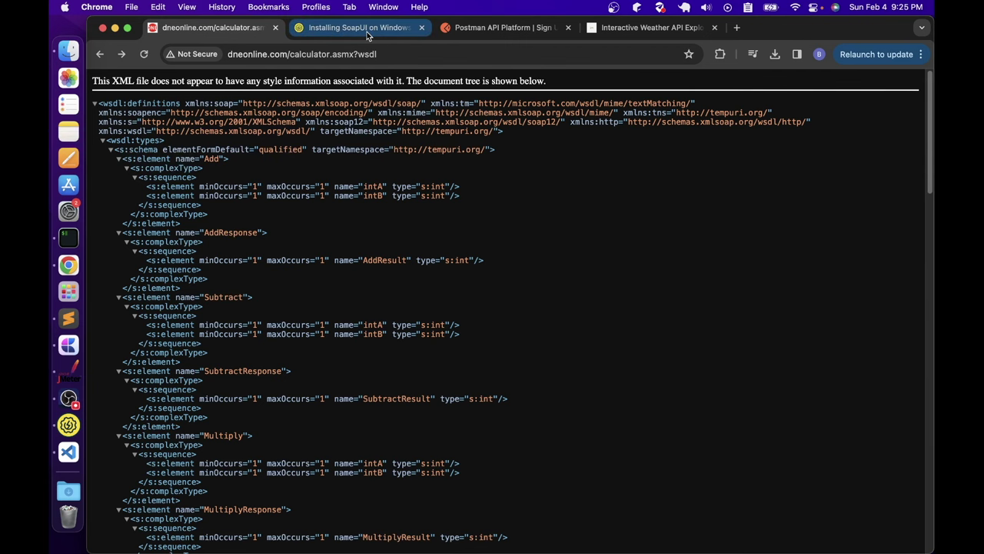
# Open the SoapUI documentation's page on The SoapUI Interface and look through its toolbar, pane and menu descriptions
pyautogui.click(367, 31)
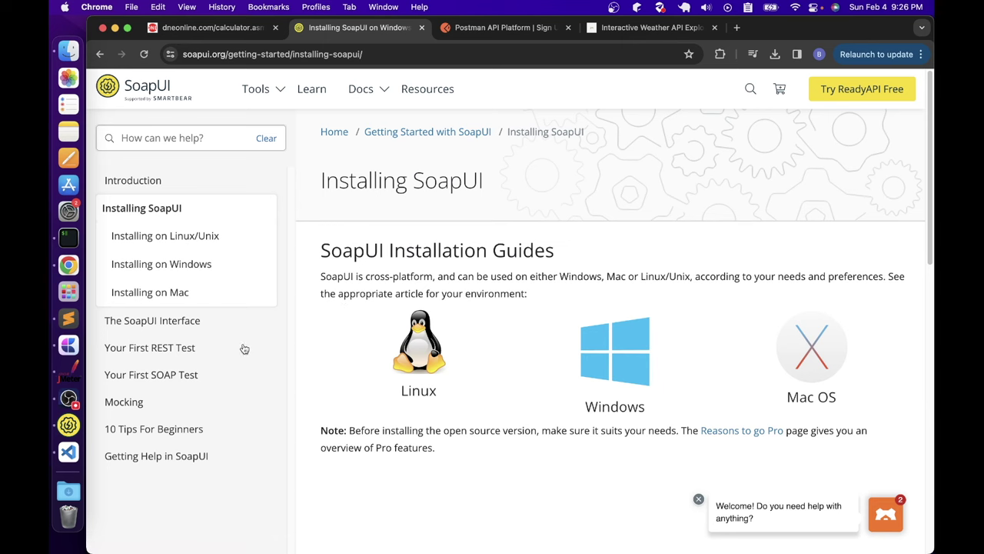
pyautogui.click(197, 324)
pyautogui.scroll(-5, 514, 318)
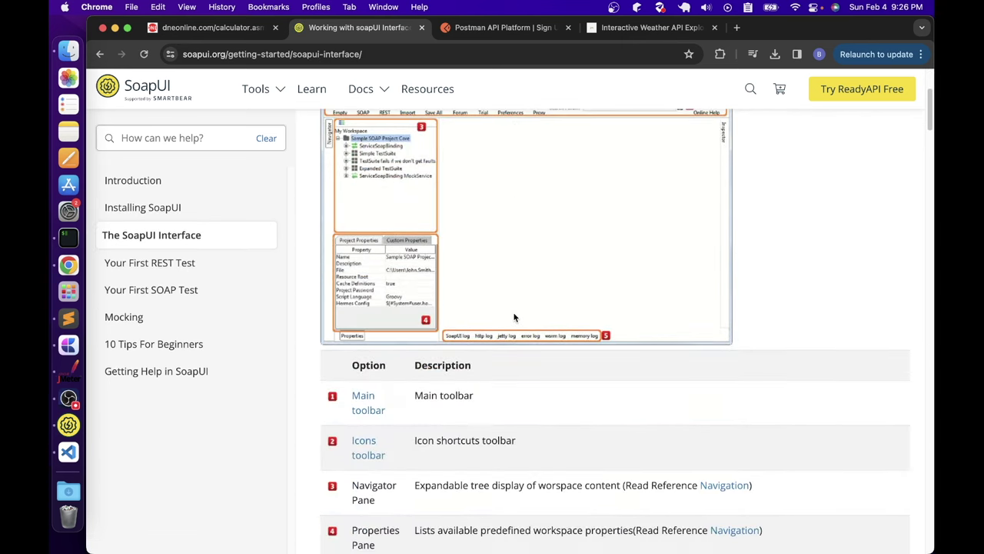
pyautogui.scroll(-3, 514, 318)
pyautogui.scroll(-8, 520, 338)
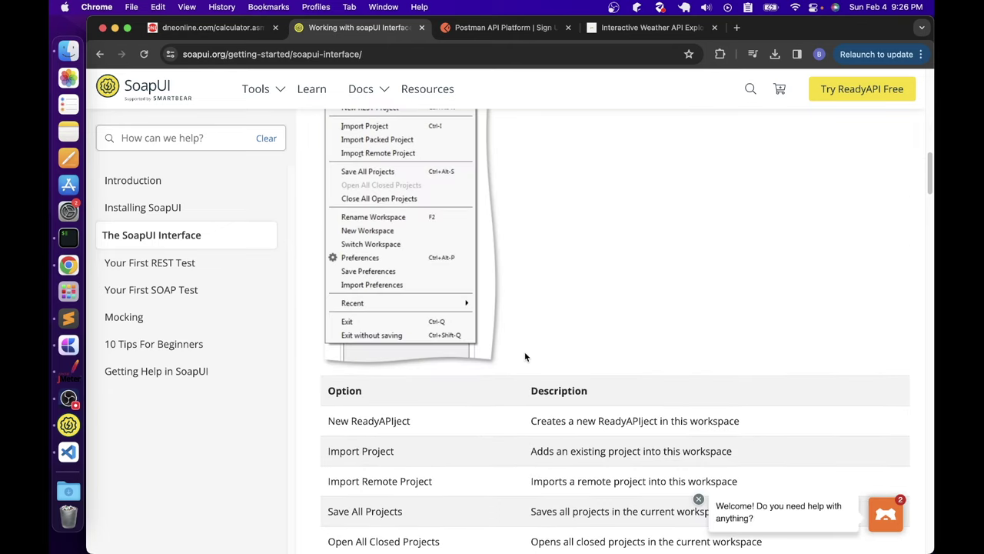
pyautogui.scroll(-6, 525, 355)
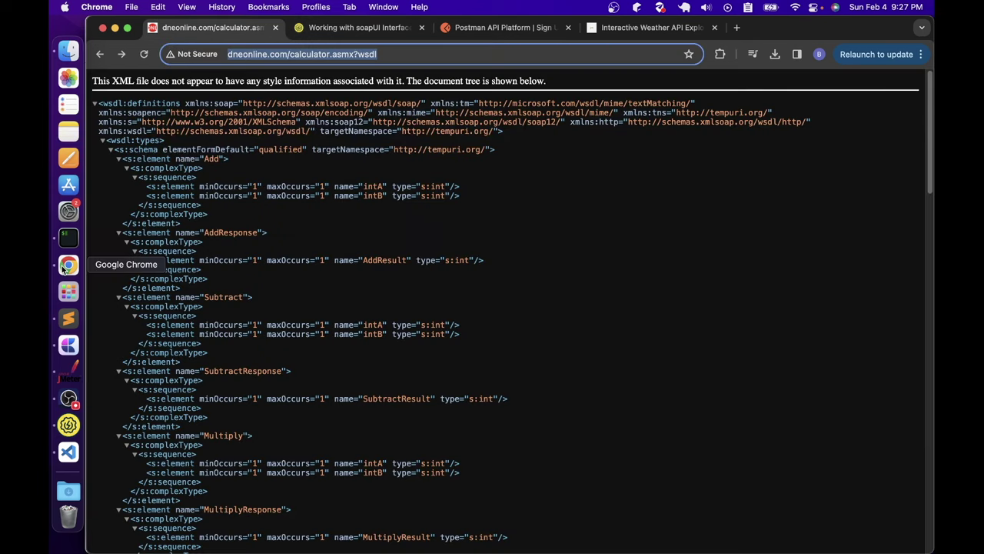
pyautogui.click(68, 425)
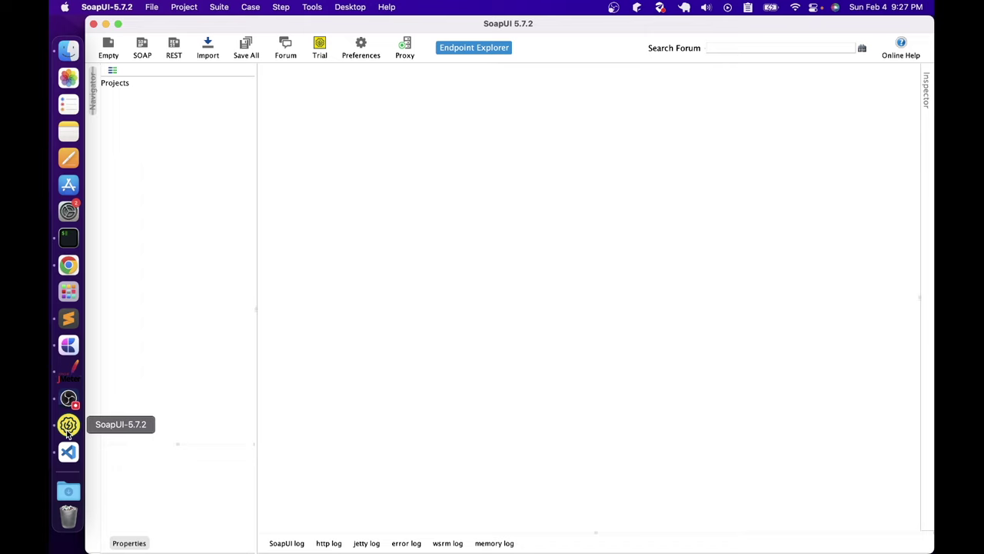
pyautogui.click(153, 8)
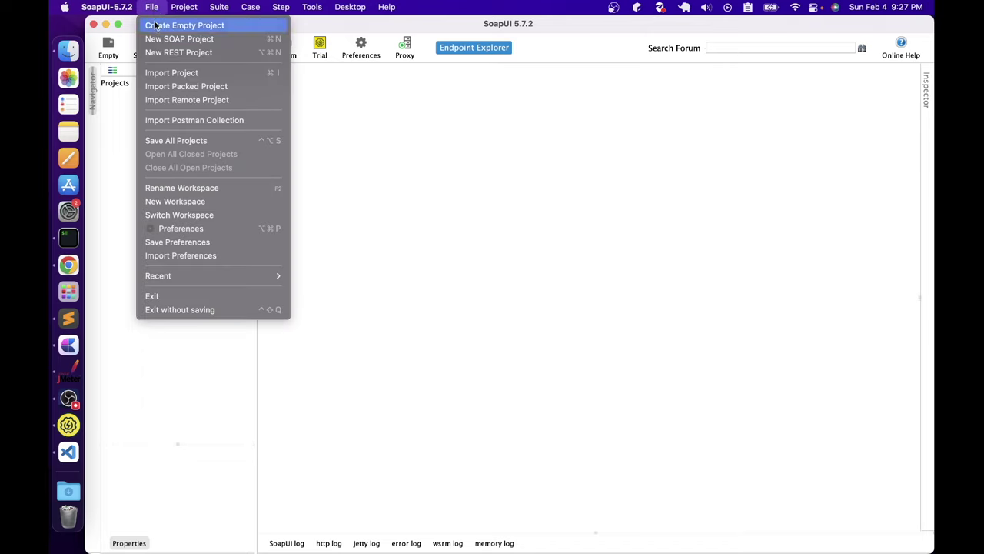
pyautogui.click(155, 40)
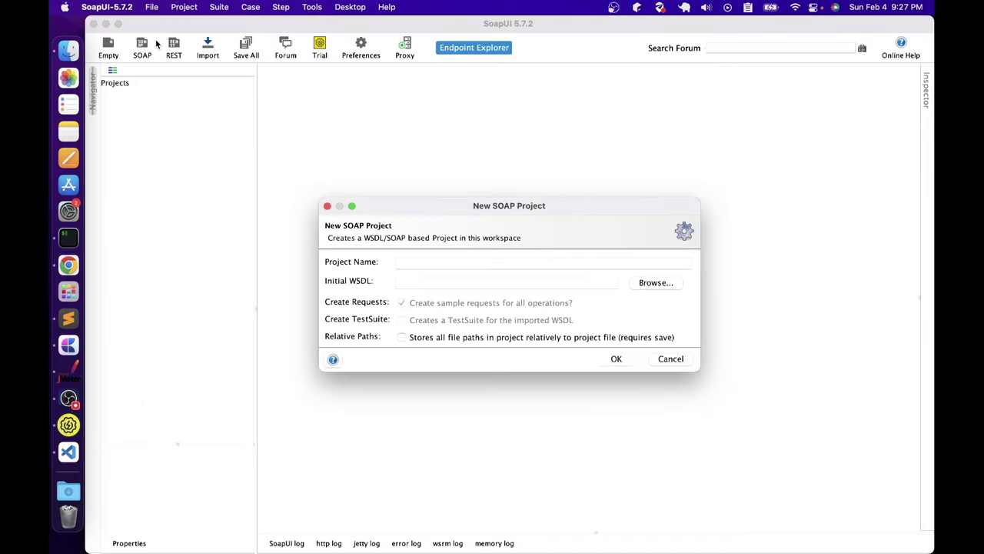
pyautogui.write('Test Project')
pyautogui.click(437, 282)
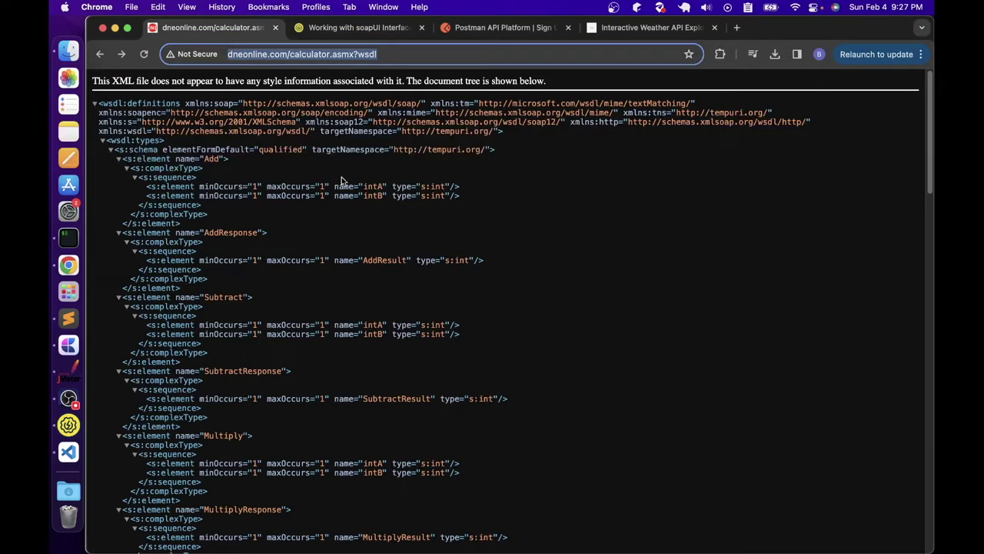
pyautogui.press('super+Tab')
pyautogui.rightClick(344, 54)
pyautogui.click(374, 158)
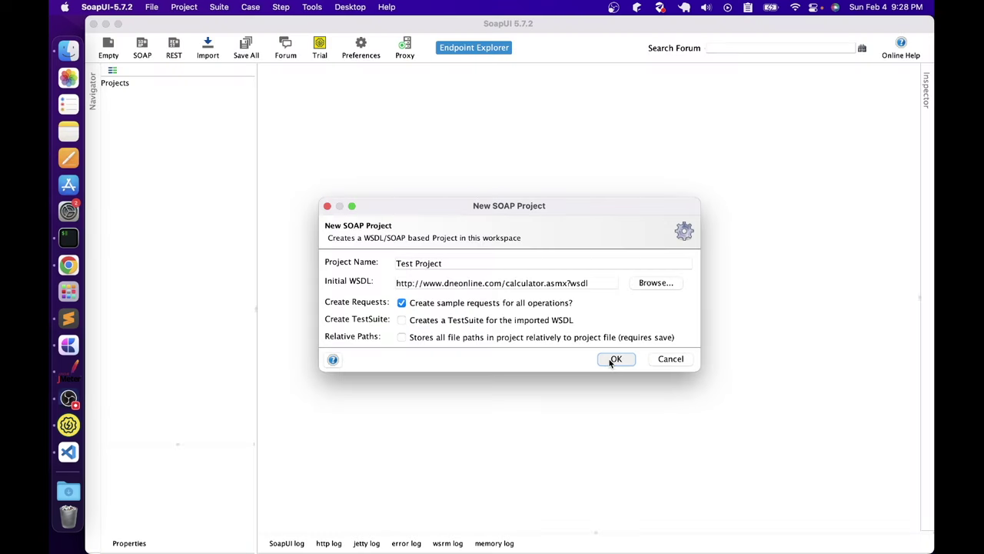
pyautogui.click(612, 359)
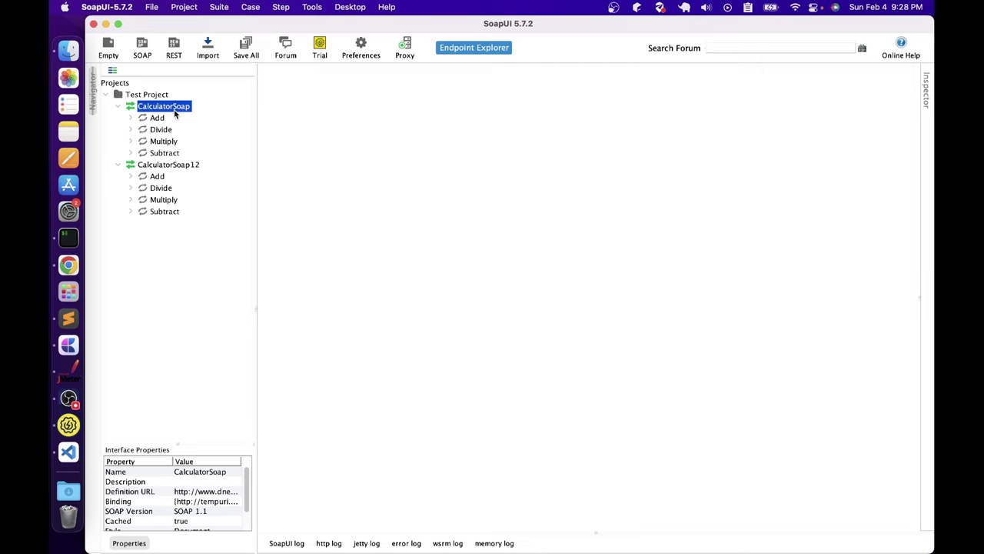
# Open Request 1 of the Add operation under CalculatorSoap and examine its SOAP envelope and endpoint URL
pyautogui.click(130, 118)
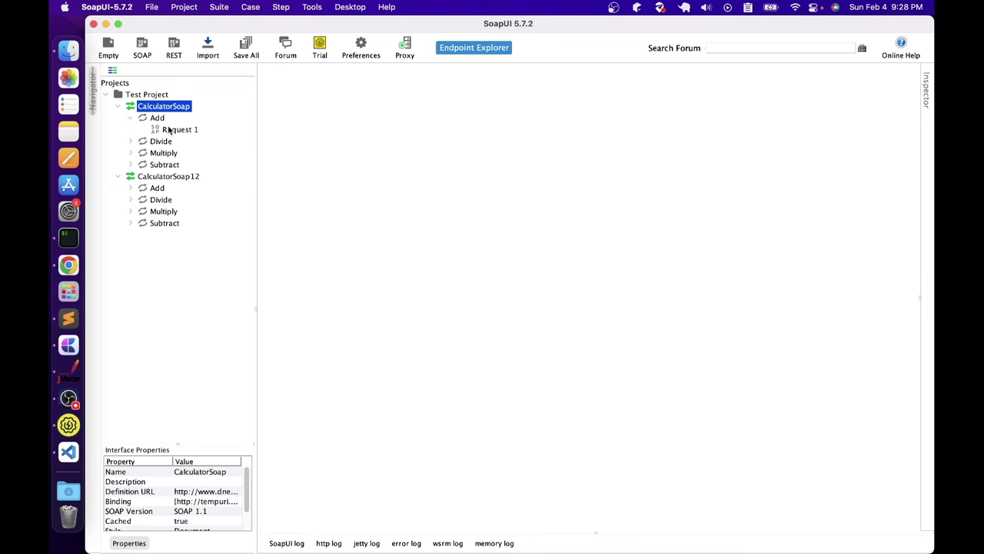
pyautogui.click(177, 130)
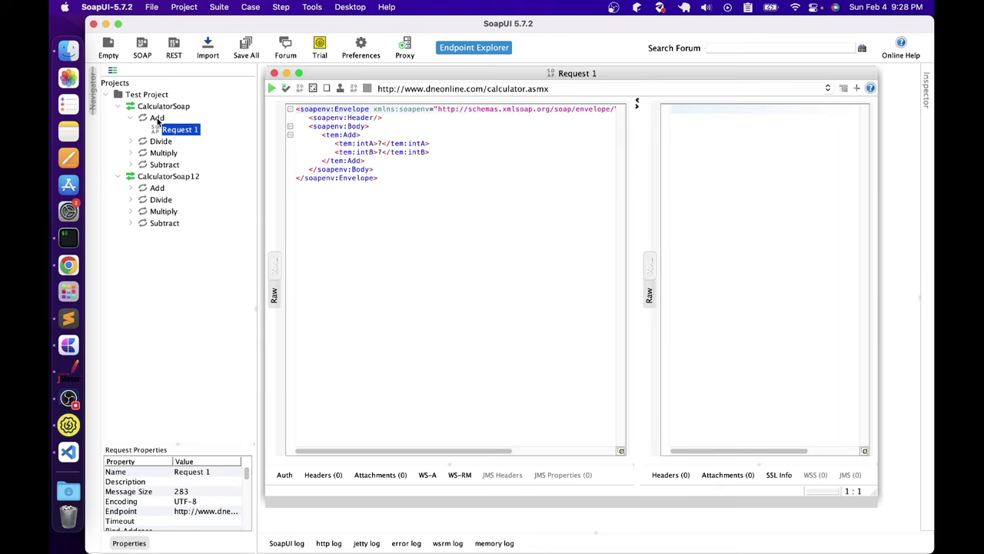
pyautogui.click(438, 186)
pyautogui.press('super+a')
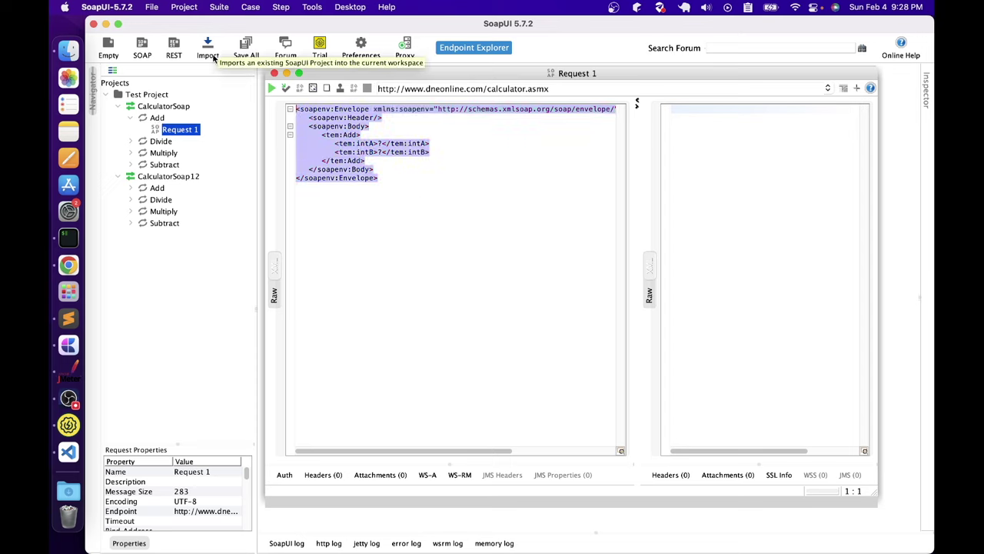
pyautogui.moveTo(550, 89); pyautogui.dragTo(376, 89)
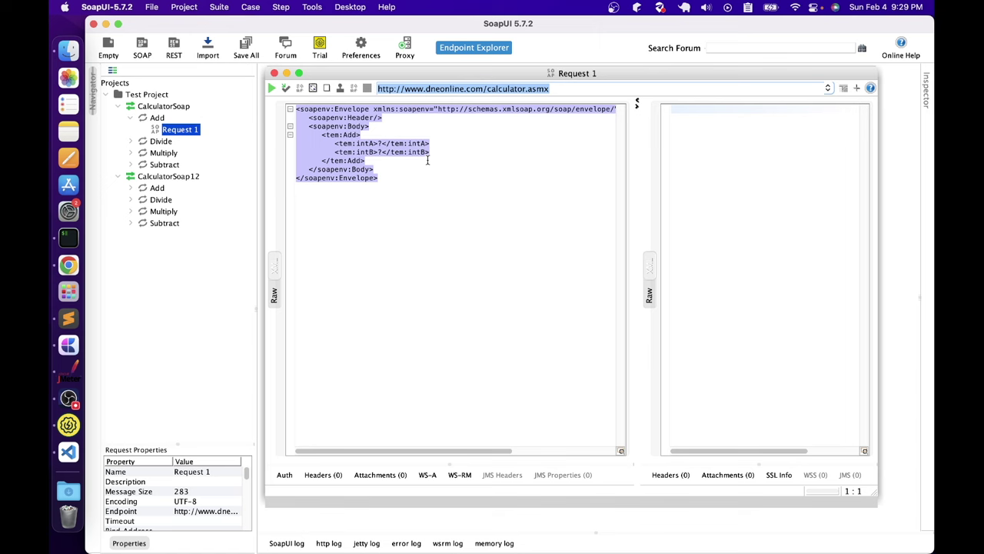
# Switch to Chrome and load the calculator service page by removing ?wsdl from the address
pyautogui.press('super+Tab')
pyautogui.click(378, 54)
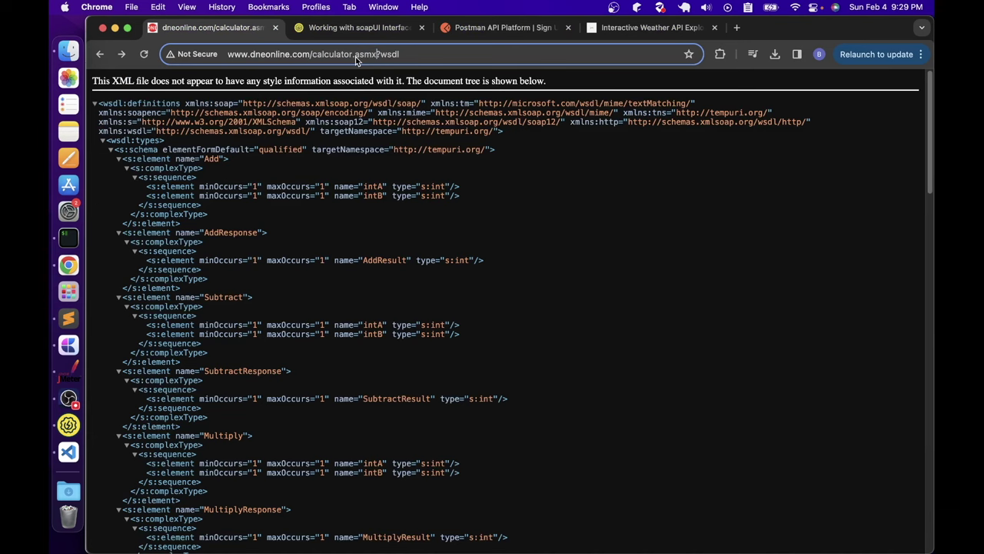
pyautogui.moveTo(378, 54); pyautogui.dragTo(404, 56)
pyautogui.press('BackSpace')
pyautogui.press('Return')
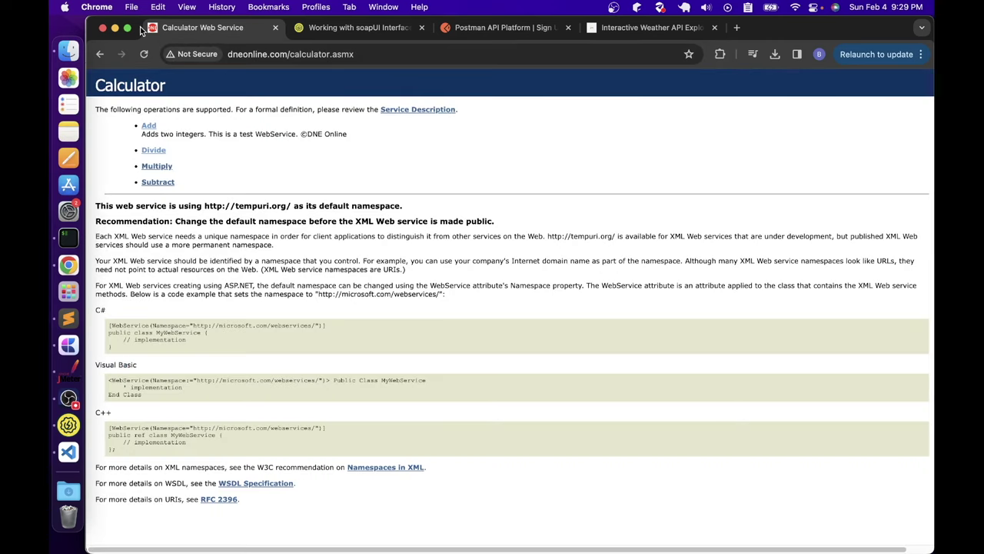
# Open the Add operation's description and examine its SOAP versions and the SOAP 1.1 sample request and response
pyautogui.moveTo(164, 79); pyautogui.dragTo(85, 84)
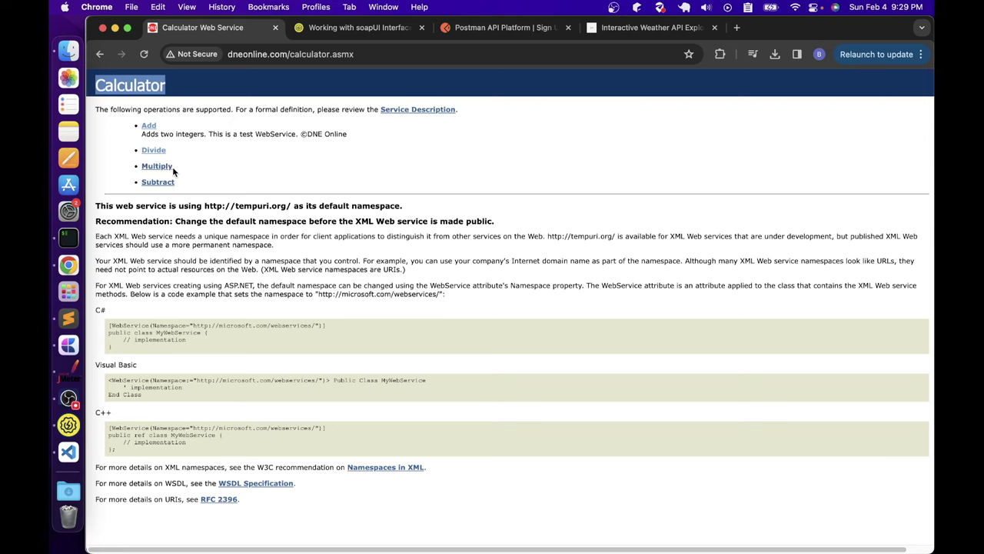
pyautogui.click(153, 127)
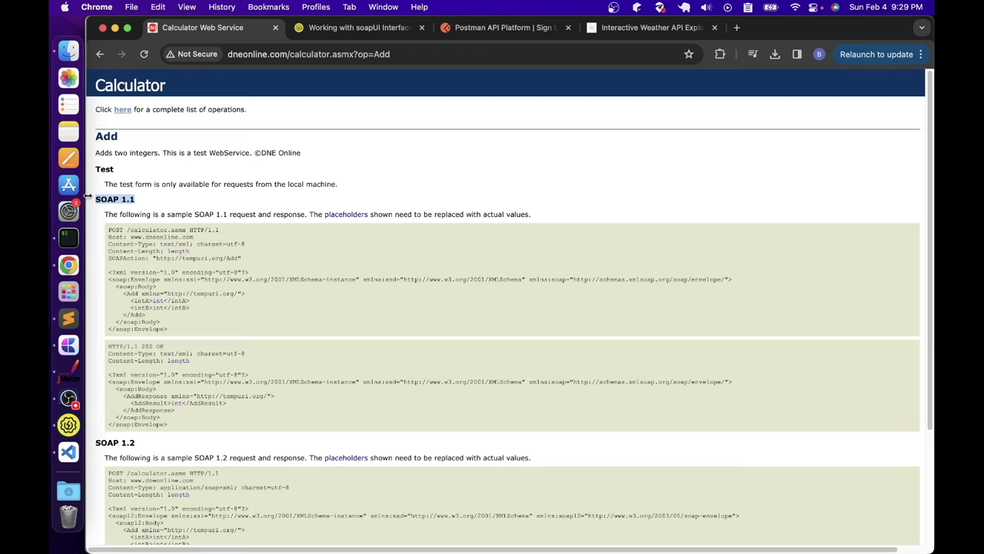
pyautogui.moveTo(131, 442); pyautogui.dragTo(99, 443)
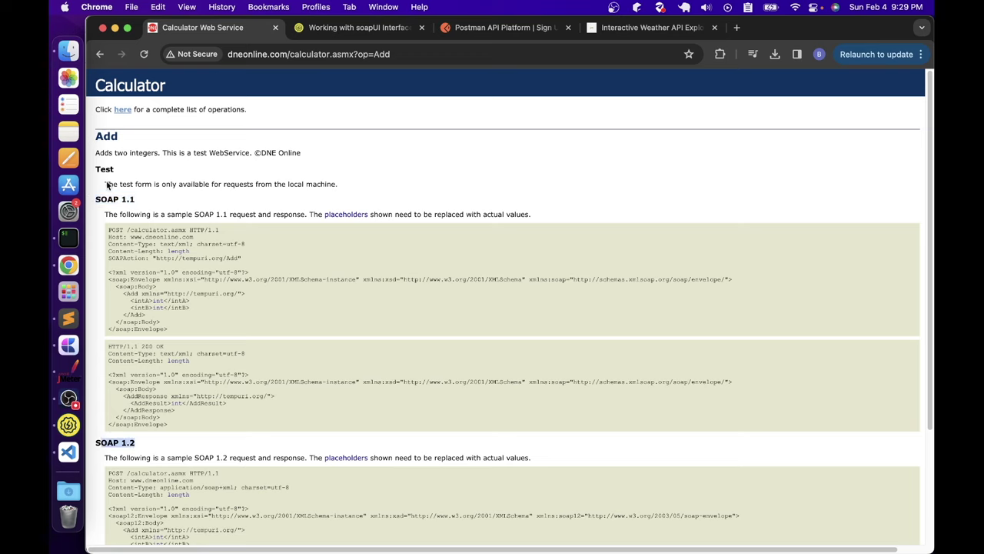
pyautogui.moveTo(100, 162); pyautogui.dragTo(99, 139)
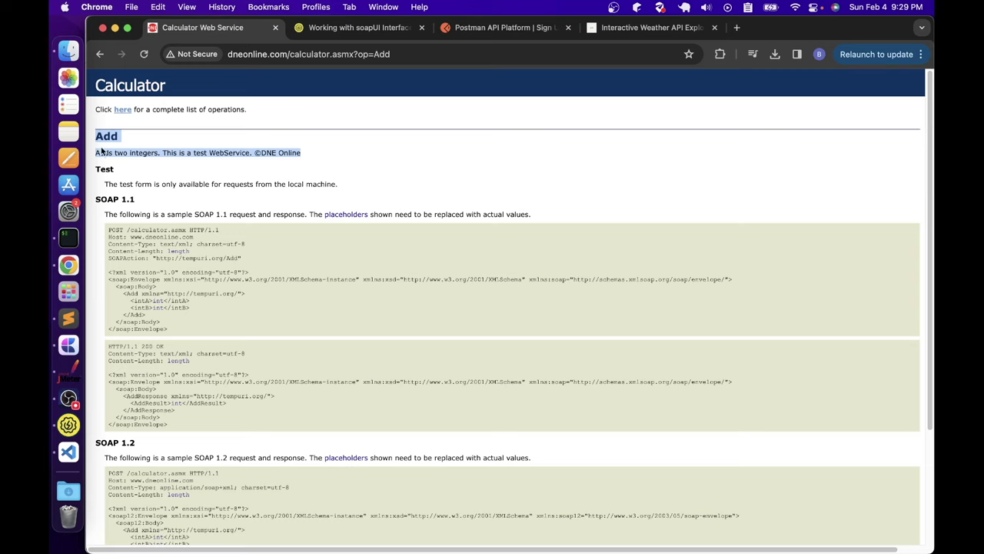
pyautogui.moveTo(108, 229); pyautogui.dragTo(206, 331)
pyautogui.moveTo(108, 346); pyautogui.dragTo(205, 412)
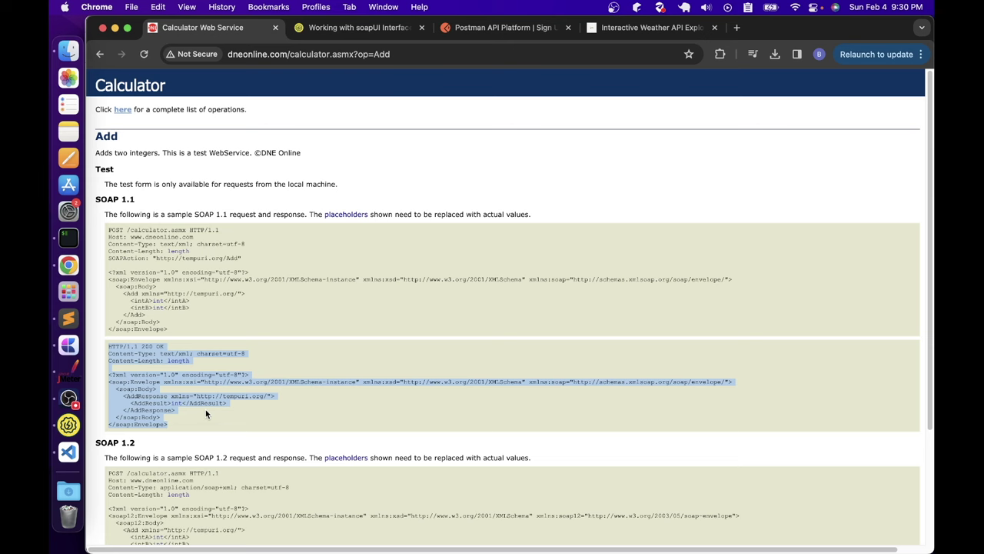
# Switch to JMeter and add a Thread Group to the Test Plan
pyautogui.press('super+Tab')
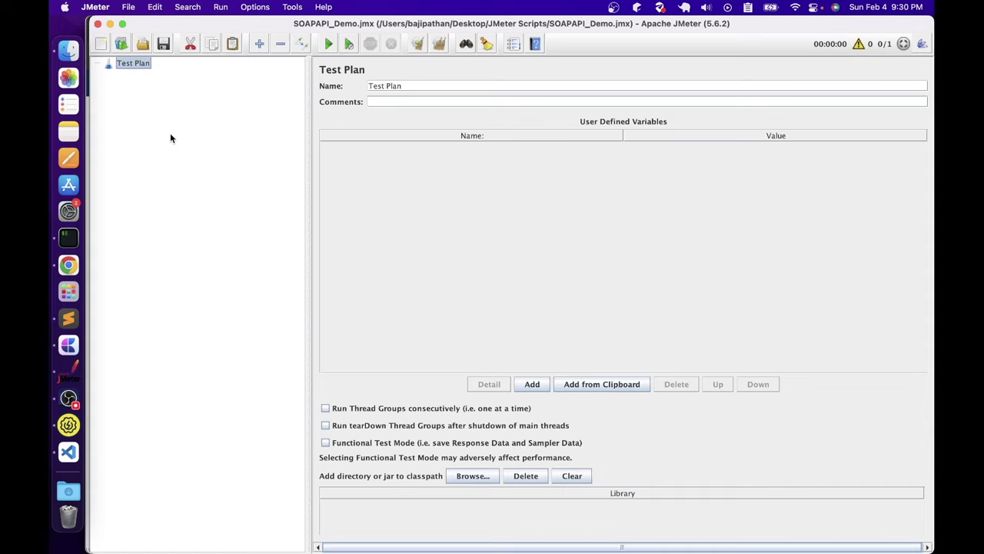
pyautogui.rightClick(129, 64)
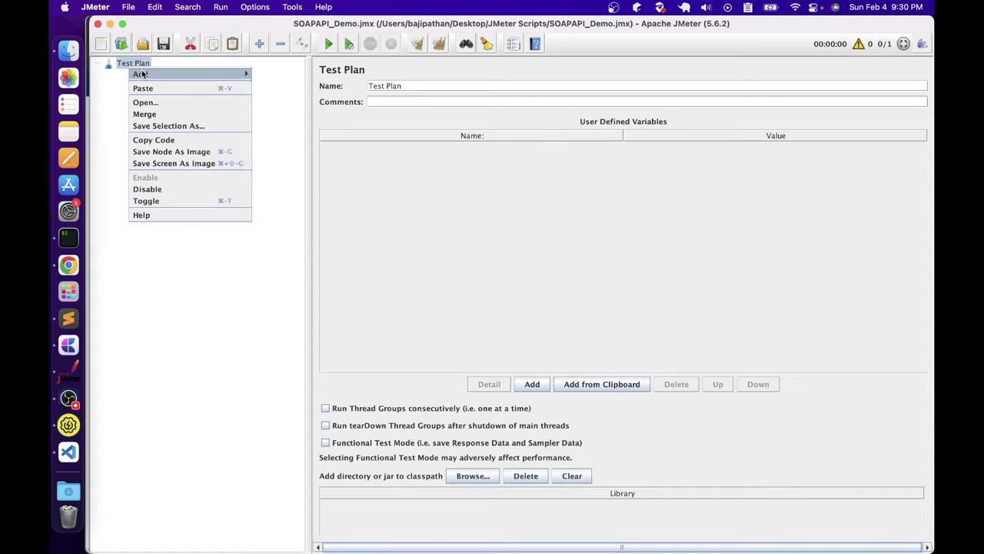
pyautogui.moveTo(192, 74)
pyautogui.moveTo(298, 74)
pyautogui.click(361, 88)
# Add an HTTP Request sampler to the Thread Group
pyautogui.rightClick(157, 74)
pyautogui.moveTo(200, 77)
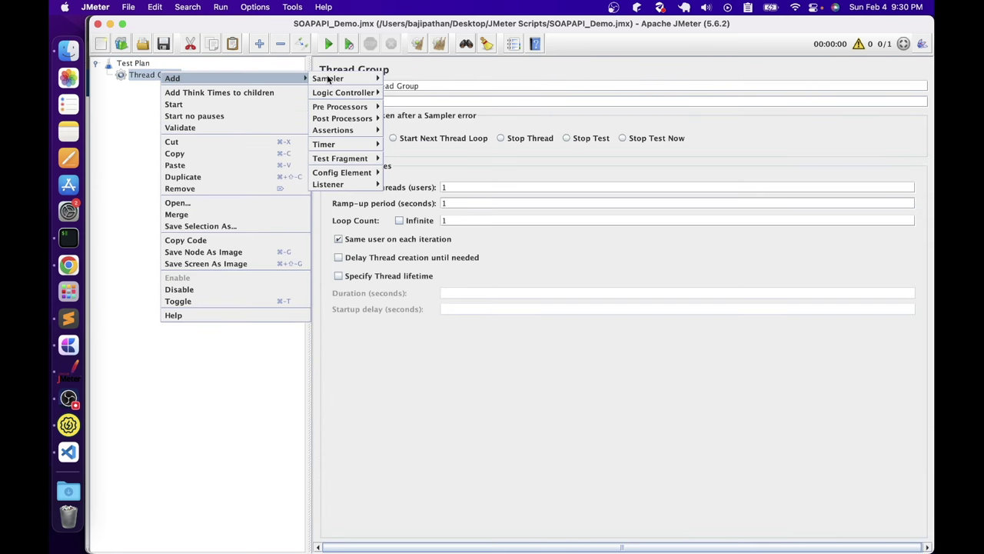
pyautogui.moveTo(331, 79)
pyautogui.click(415, 91)
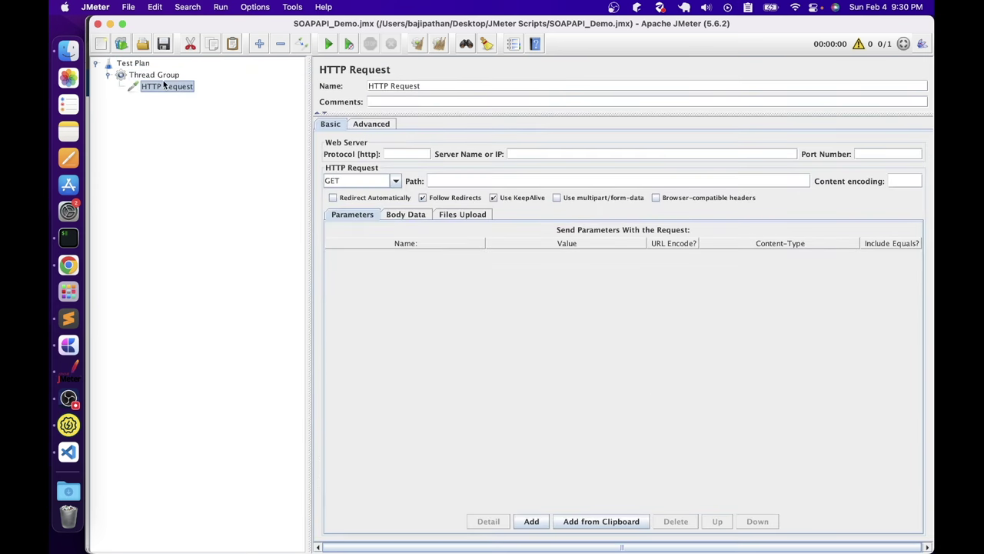
# Check the header lines of the SOAP 1.1 sample request in Chrome, and add an HTTP Header Manager under JMeter's HTTP Request
pyautogui.press('super+Tab')
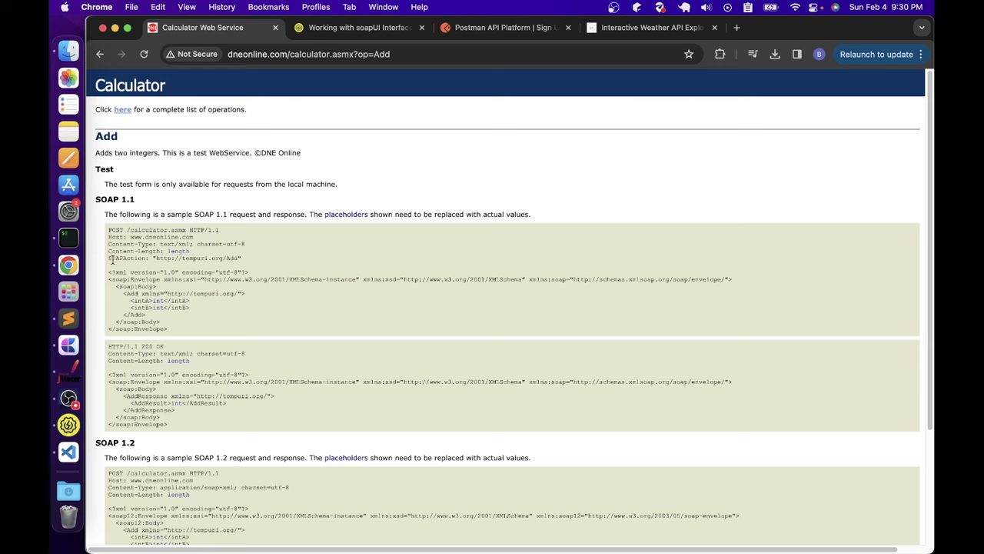
pyautogui.moveTo(108, 243); pyautogui.dragTo(204, 259)
pyautogui.press('super+Tab')
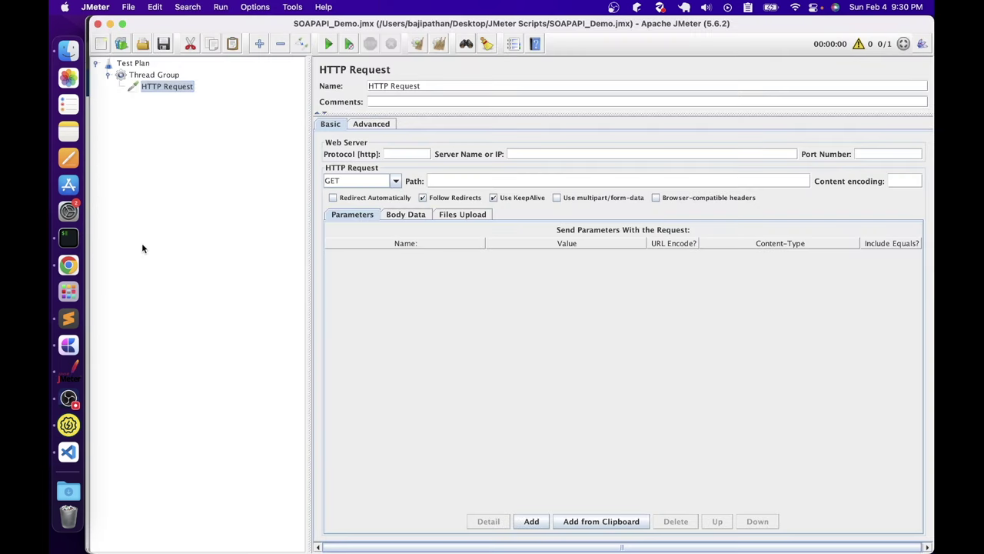
pyautogui.rightClick(163, 87)
pyautogui.moveTo(195, 98)
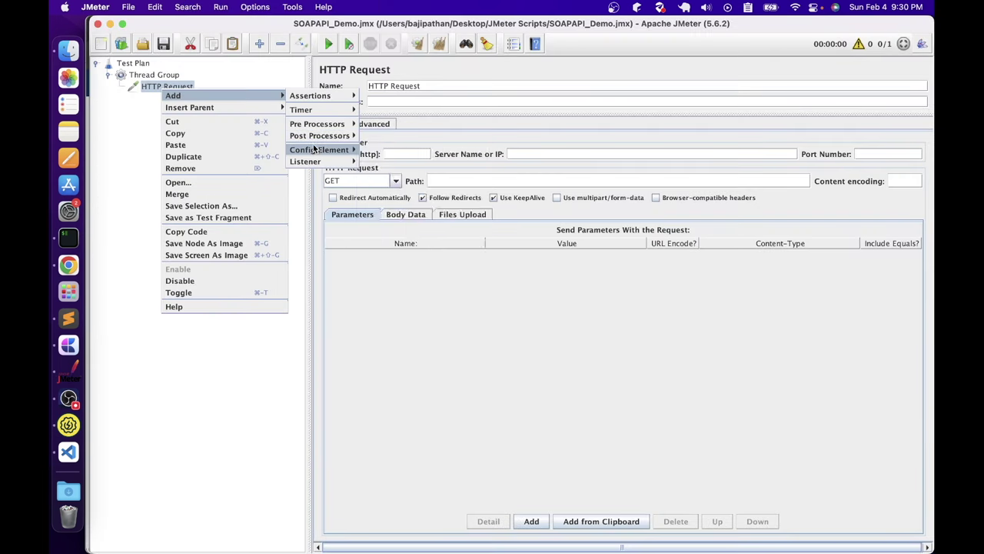
pyautogui.moveTo(323, 150)
pyautogui.click(395, 162)
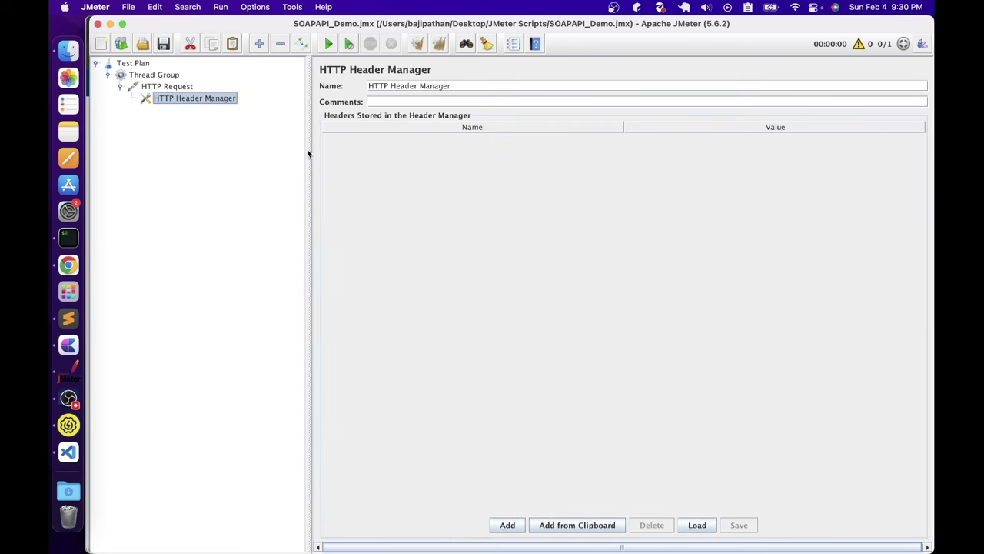
# Add a View Results Tree listener to the Thread Group
pyautogui.rightClick(168, 75)
pyautogui.moveTo(308, 84)
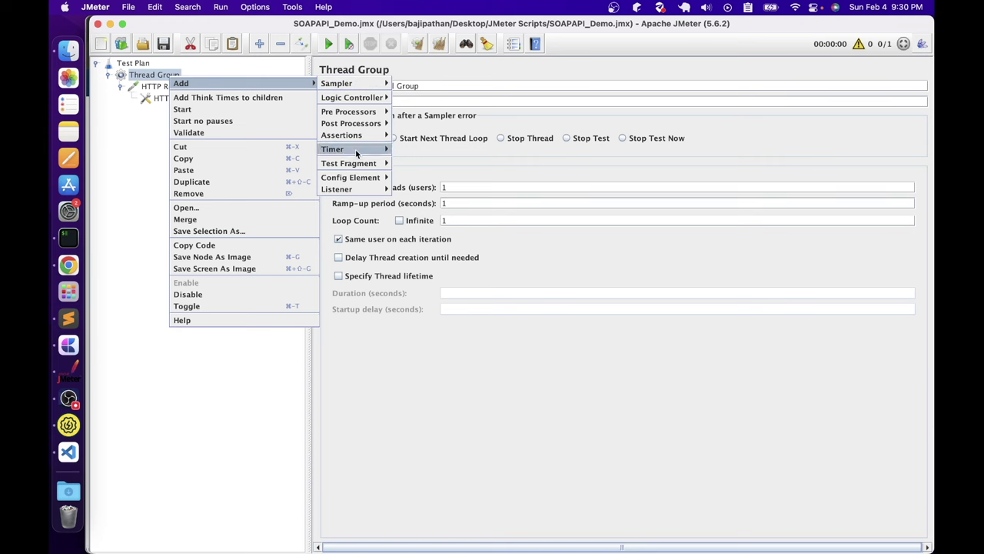
pyautogui.moveTo(350, 189)
pyautogui.click(444, 190)
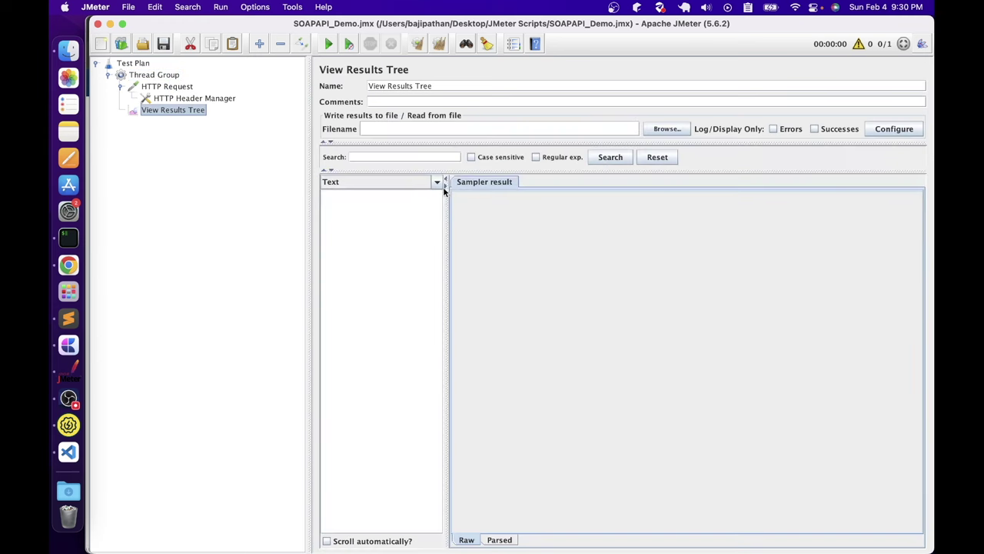
# Check the method line of the SOAP 1.1 sample request in Chrome and set the JMeter HTTP Request's method to POST
pyautogui.click(169, 86)
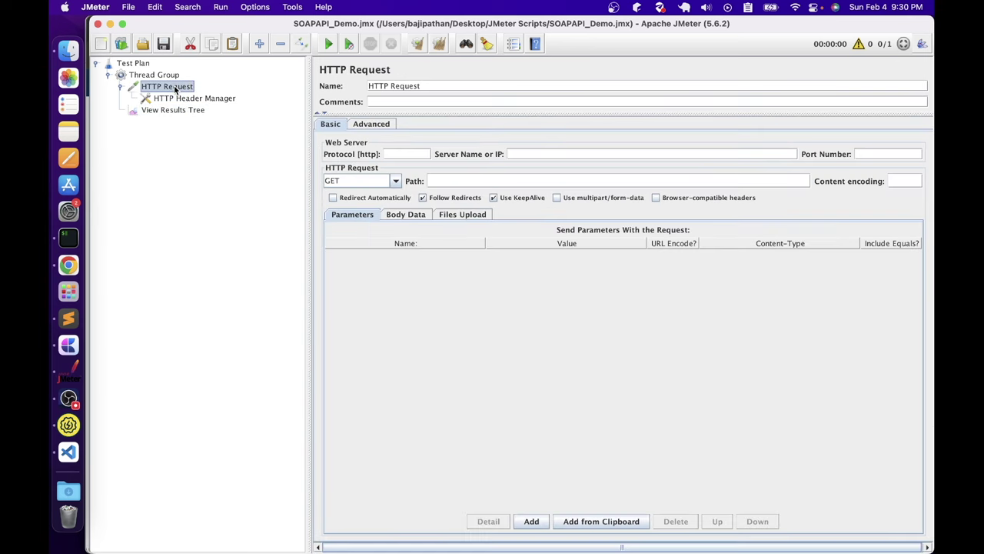
pyautogui.press('super+Tab')
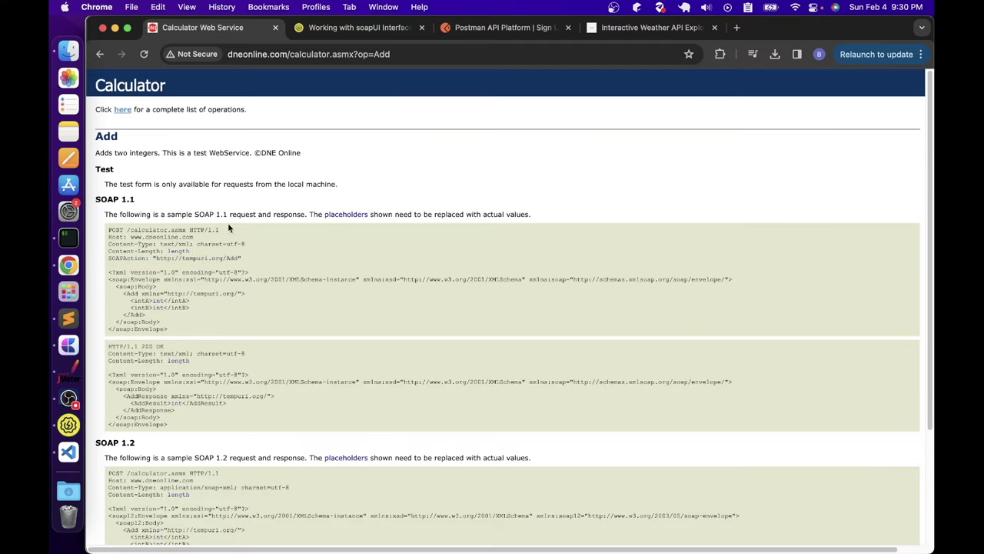
pyautogui.press('super+Tab')
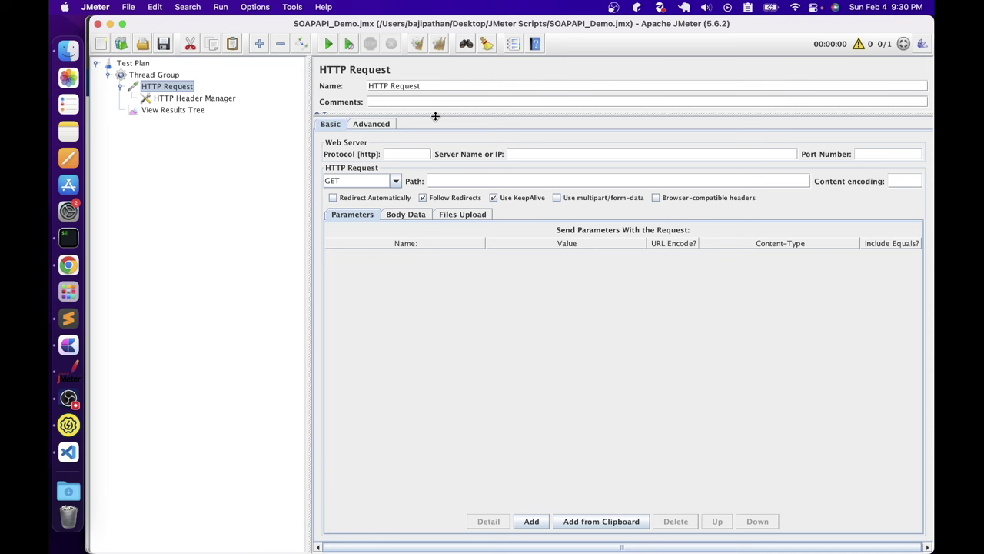
pyautogui.press('super+Tab')
pyautogui.moveTo(109, 229)
pyautogui.mouseDown()
pyautogui.moveTo(221, 229)
pyautogui.moveTo(124, 229)
pyautogui.mouseUp()
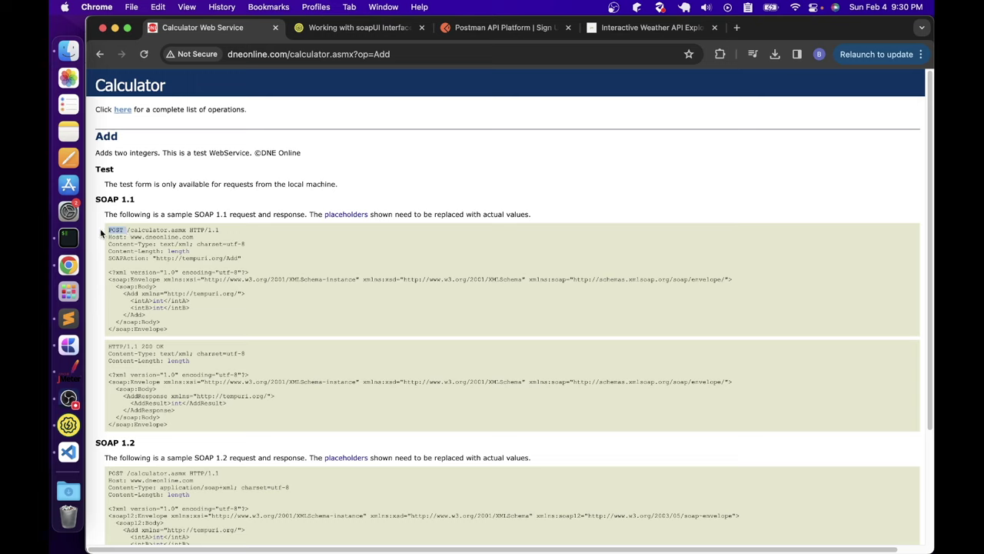
pyautogui.click(127, 229)
pyautogui.moveTo(127, 229); pyautogui.dragTo(173, 230)
pyautogui.doubleClick(118, 229)
pyautogui.press('super+Tab')
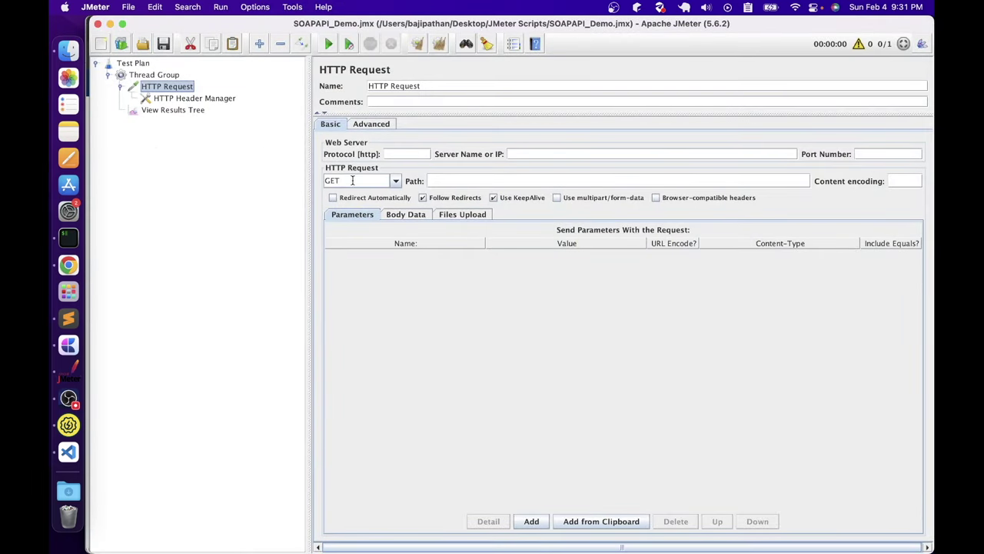
pyautogui.click(395, 181)
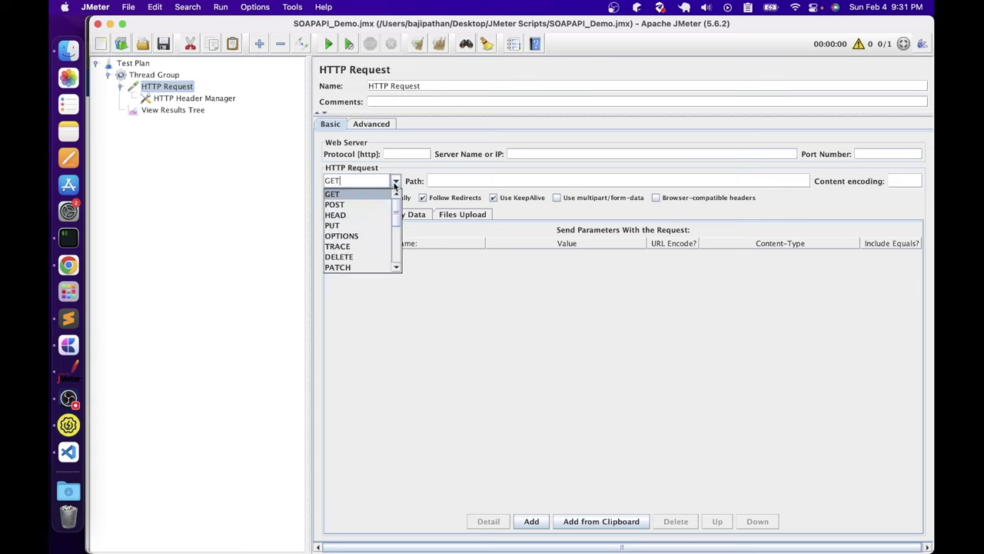
pyautogui.click(356, 204)
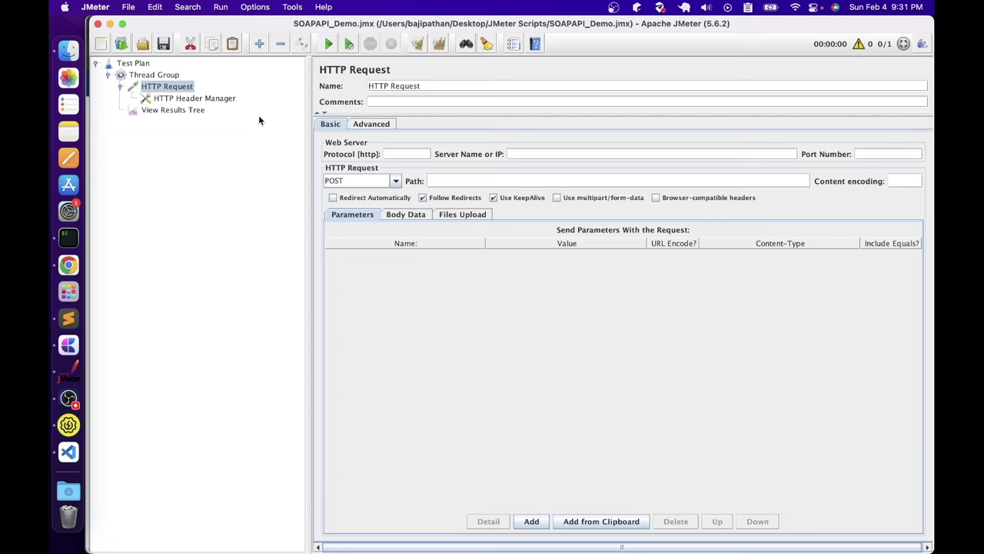
pyautogui.press('super+Tab')
pyautogui.moveTo(107, 230); pyautogui.dragTo(187, 231)
pyautogui.press('super+Tab')
pyautogui.press('super+Tab')
pyautogui.tripleClick(182, 226)
pyautogui.click(226, 233)
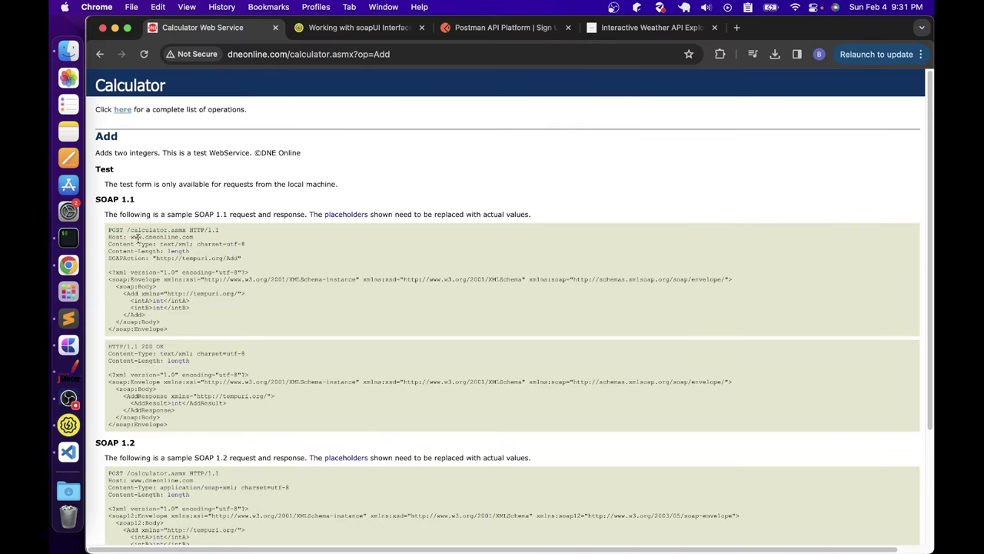
pyautogui.moveTo(131, 237); pyautogui.dragTo(195, 237)
pyautogui.press('super+c')
pyautogui.press('super+Tab')
pyautogui.press('super+v')
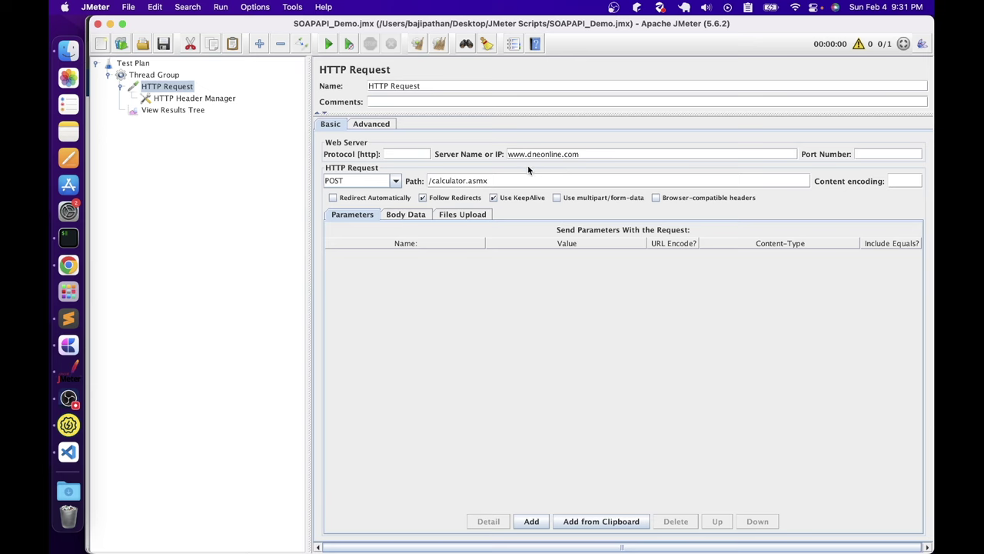
# Review the sample's header lines in Chrome and add a header named SOAPAction to JMeter's HTTP Header Manager
pyautogui.press('super+Tab')
pyautogui.press('super+Tab')
pyautogui.press('super+Tab')
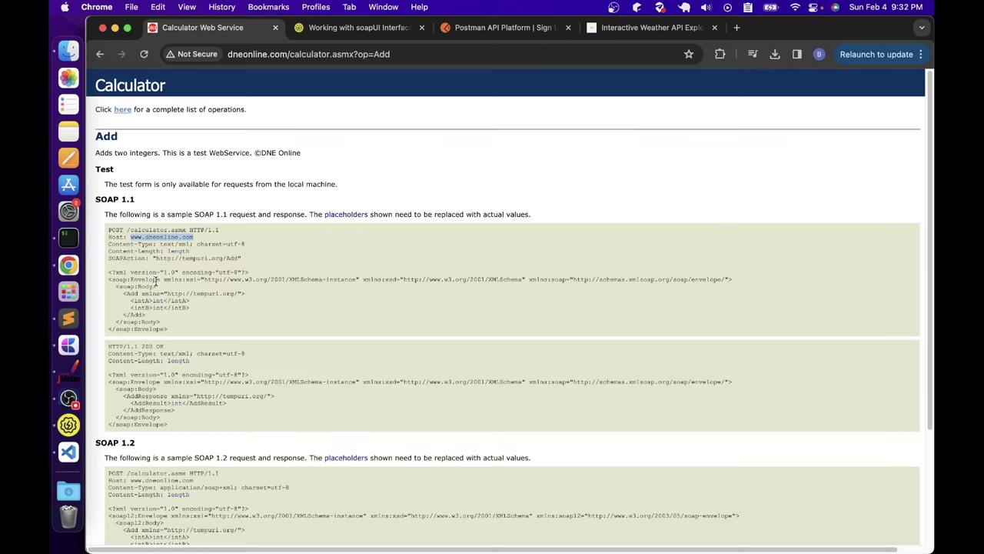
pyautogui.moveTo(110, 259); pyautogui.dragTo(264, 269)
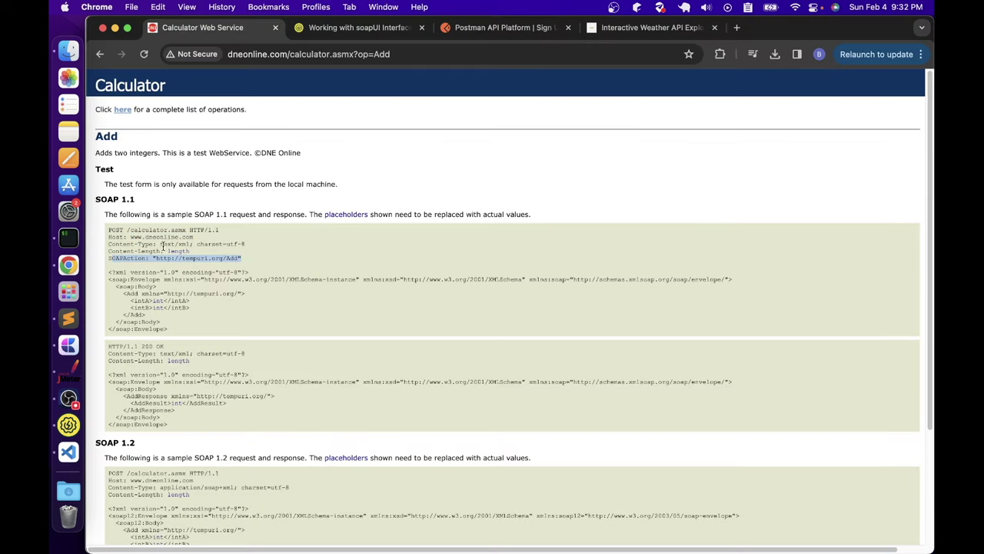
pyautogui.click(114, 250)
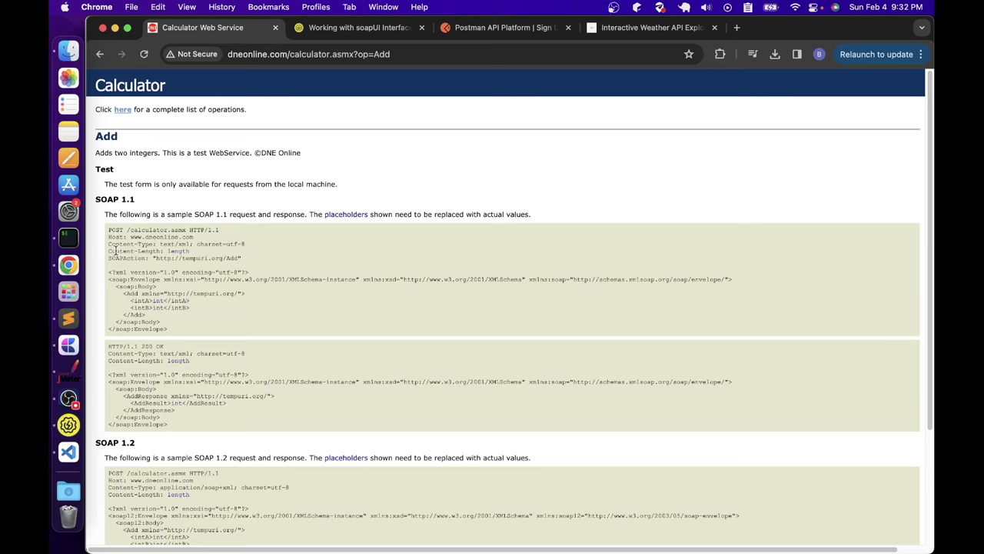
pyautogui.moveTo(203, 257); pyautogui.dragTo(129, 252)
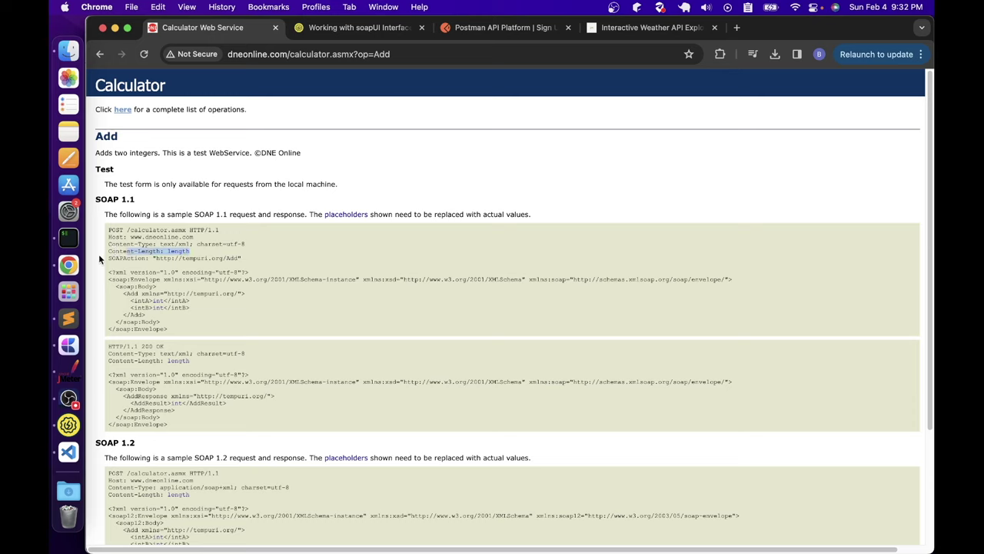
pyautogui.moveTo(108, 258); pyautogui.dragTo(143, 258)
pyautogui.press('super+c')
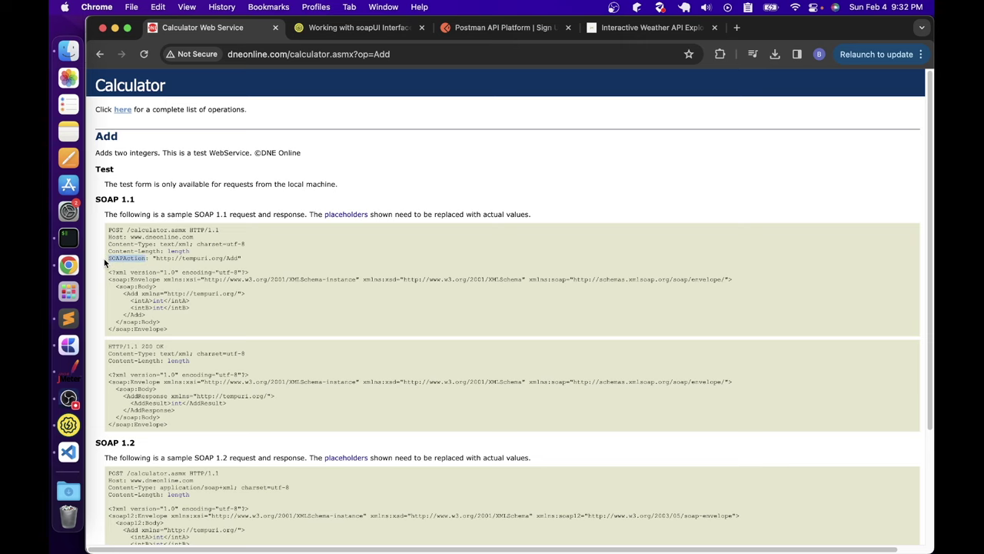
pyautogui.press('super+Tab')
pyautogui.click(176, 97)
pyautogui.click(507, 525)
pyautogui.press('super+v')
pyautogui.press('super+Tab')
pyautogui.press('super+Tab')
pyautogui.click(632, 135)
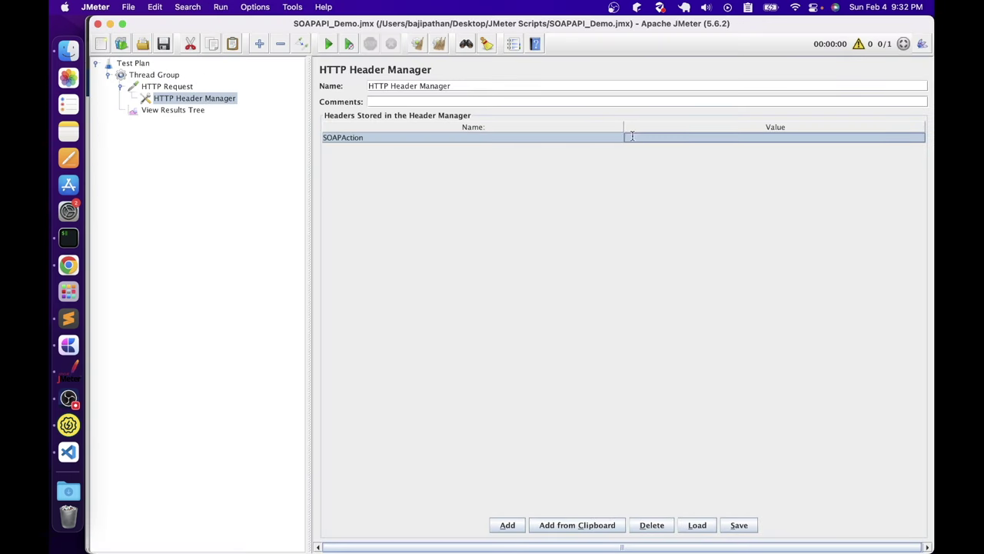
pyautogui.click(632, 135)
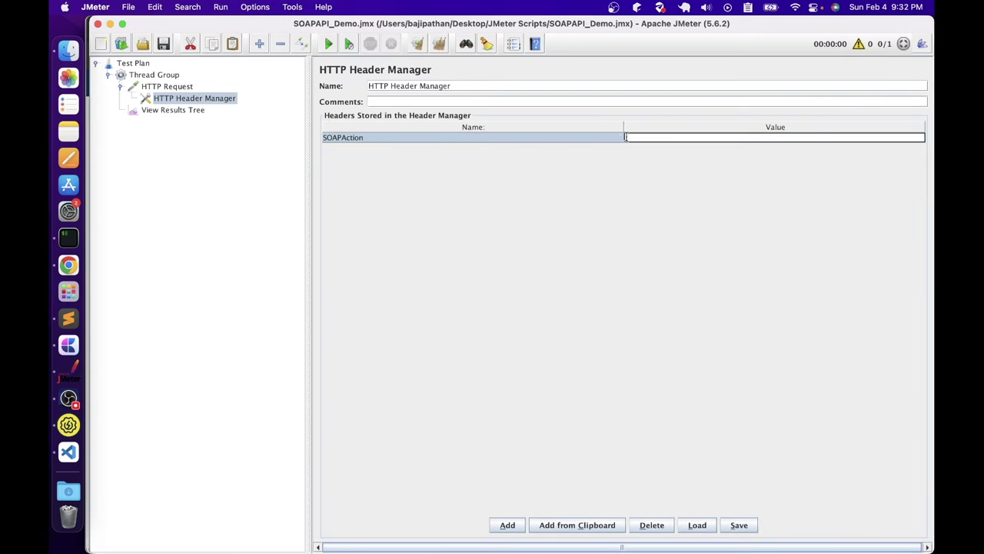
pyautogui.write('http://tempuri.org/Add')
# Copy the SOAP 1.1 request's XML envelope from Chrome into the body data of JMeter's HTTP Request
pyautogui.press('super+Tab')
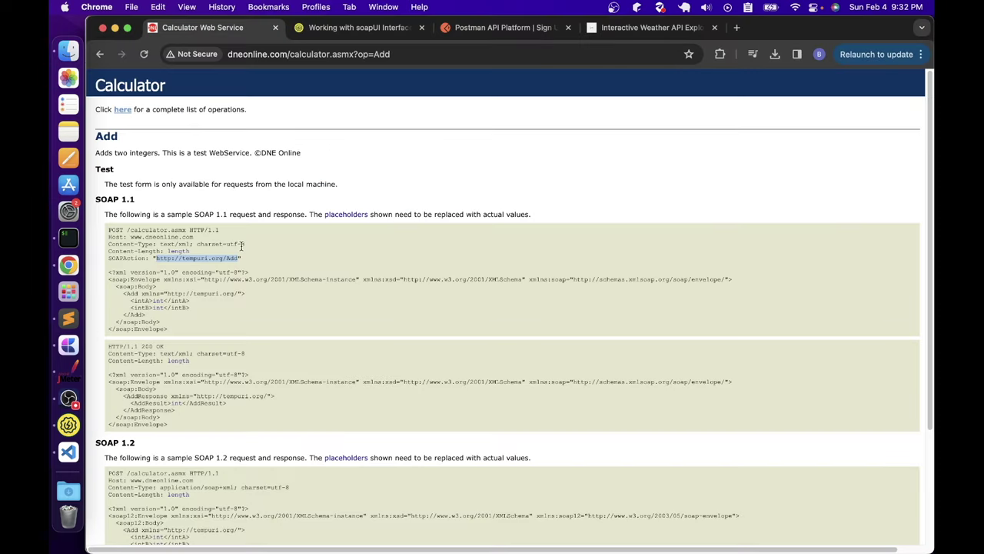
pyautogui.moveTo(106, 273); pyautogui.dragTo(172, 327)
pyautogui.rightClick(186, 308)
pyautogui.click(189, 319)
pyautogui.press('super+Tab')
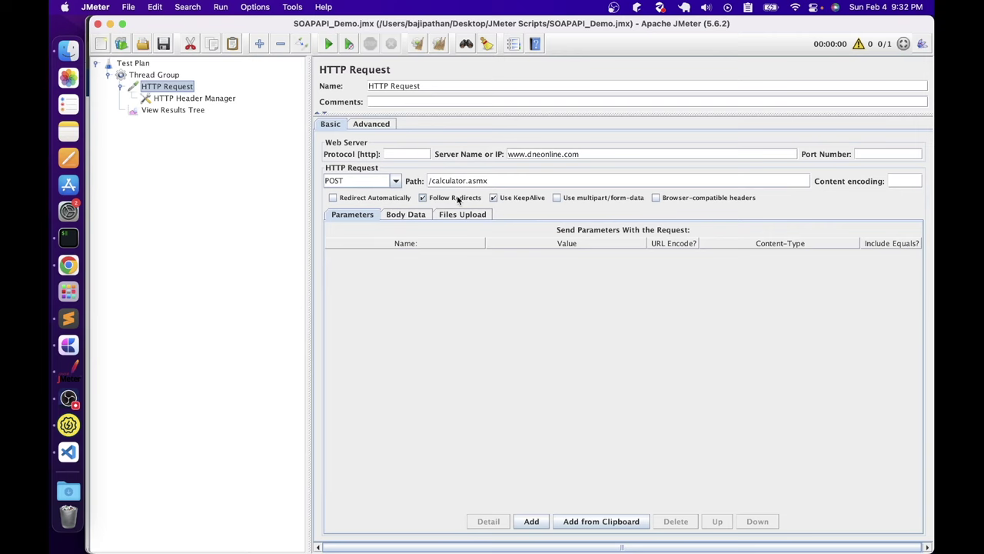
pyautogui.click(405, 214)
pyautogui.click(424, 279)
pyautogui.press('super+v')
pyautogui.click(422, 282)
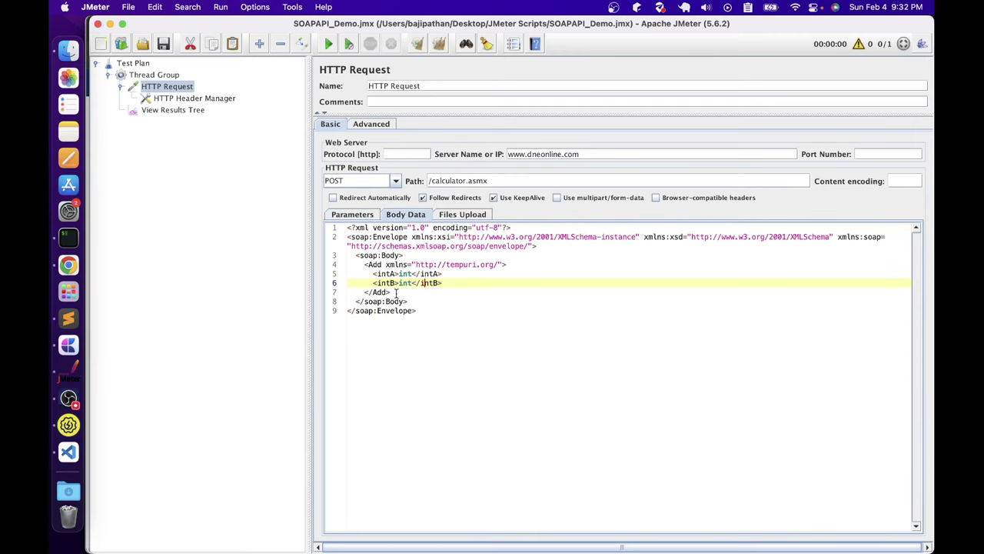
# Replace the int placeholders in the request body with 10 for intA and 20 for intB
pyautogui.click(398, 274)
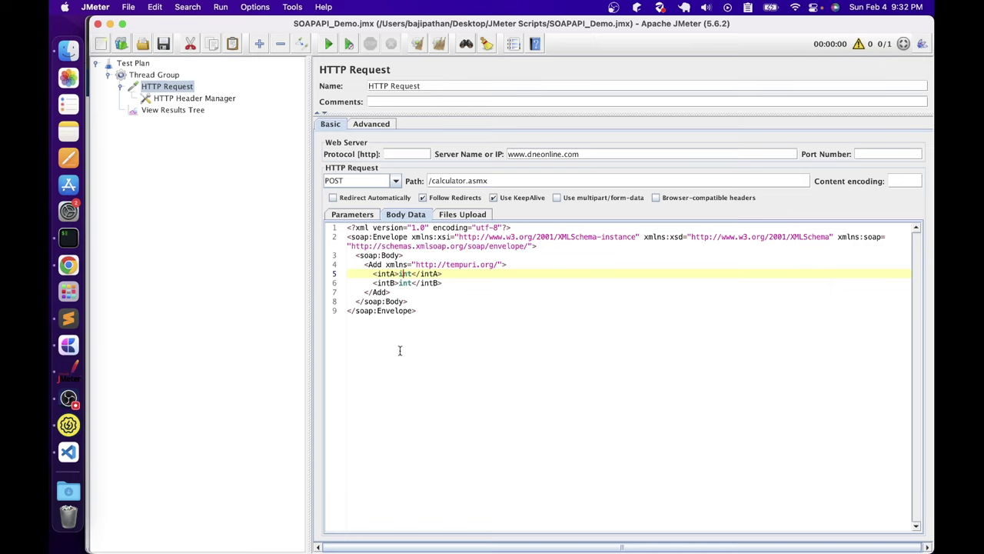
pyautogui.click(405, 282)
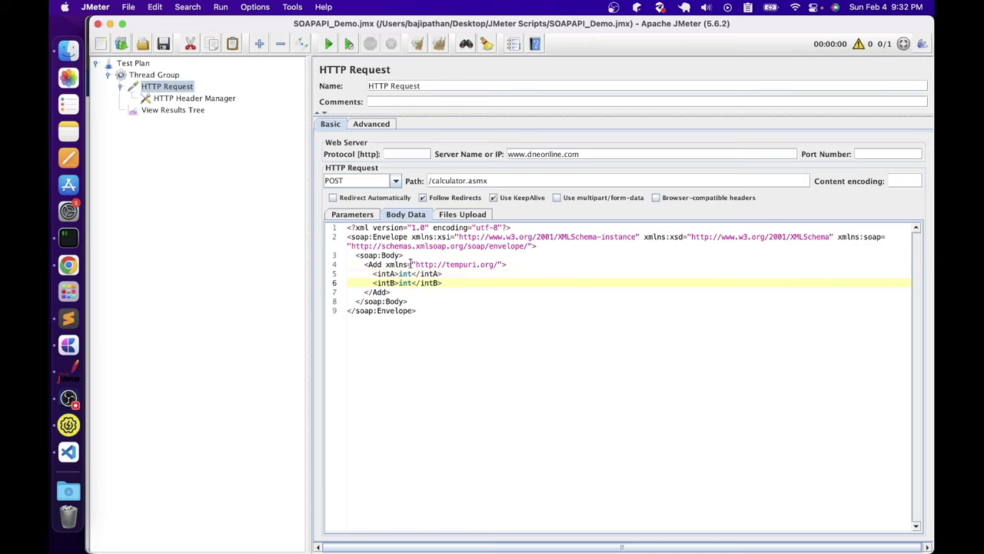
pyautogui.click(405, 273)
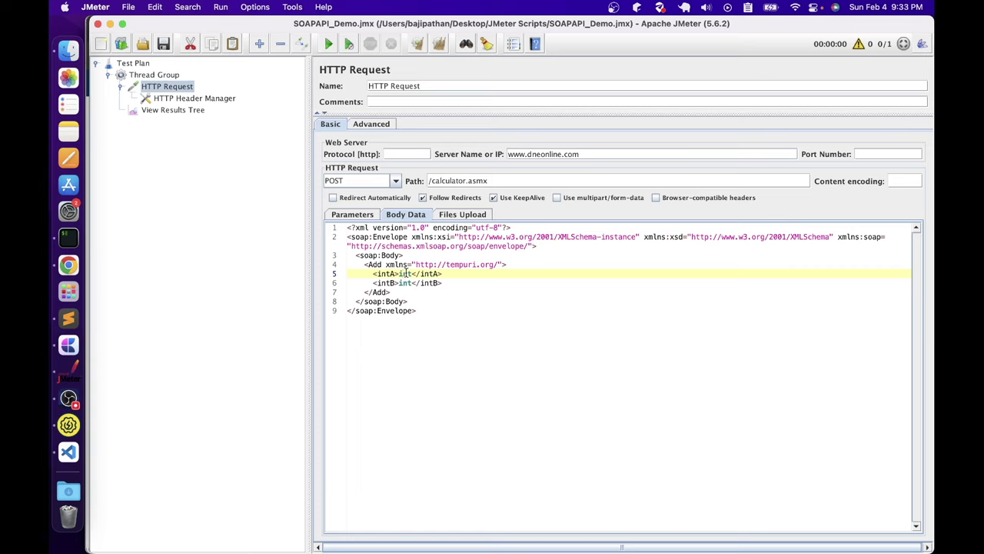
pyautogui.doubleClick(401, 273)
pyautogui.write('10')
pyautogui.click(405, 282)
pyautogui.doubleClick(408, 283)
pyautogui.write('20')
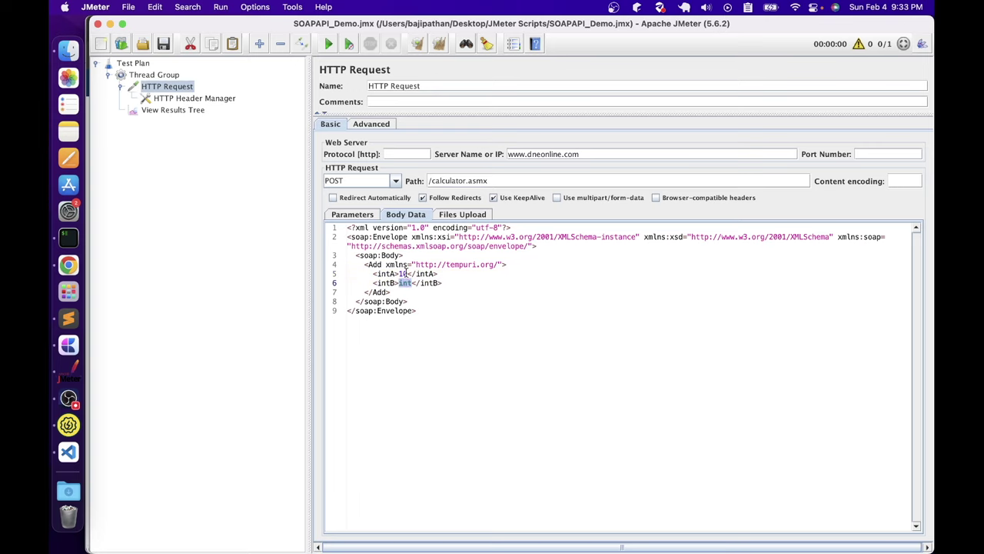
pyautogui.click(366, 363)
# Save and run the test plan, and inspect the HTTP Request's response code and message in View Results Tree
pyautogui.click(163, 43)
pyautogui.click(172, 110)
pyautogui.click(329, 43)
pyautogui.click(373, 196)
pyautogui.moveTo(529, 311); pyautogui.dragTo(511, 311)
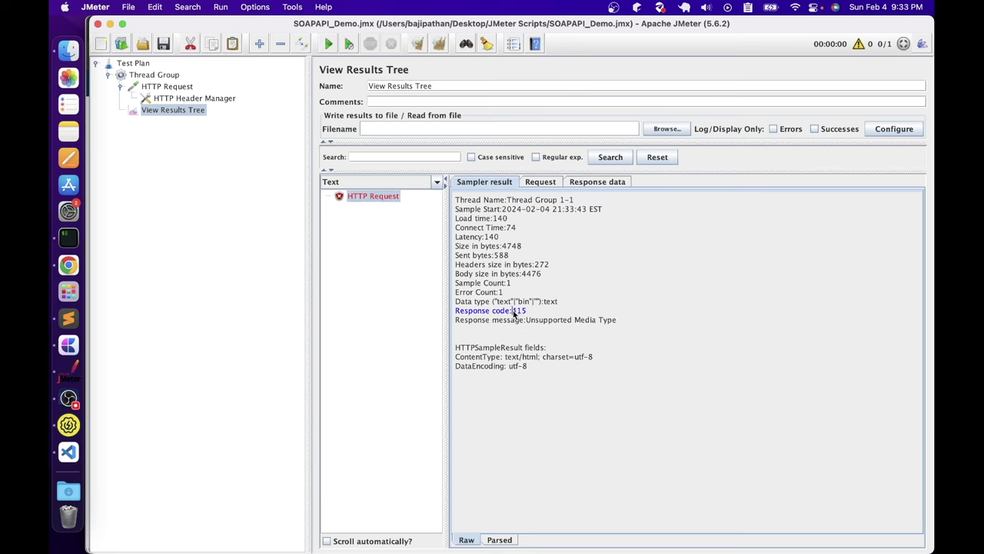
pyautogui.moveTo(528, 320); pyautogui.dragTo(600, 320)
pyautogui.click(513, 311)
pyautogui.moveTo(527, 320); pyautogui.dragTo(634, 320)
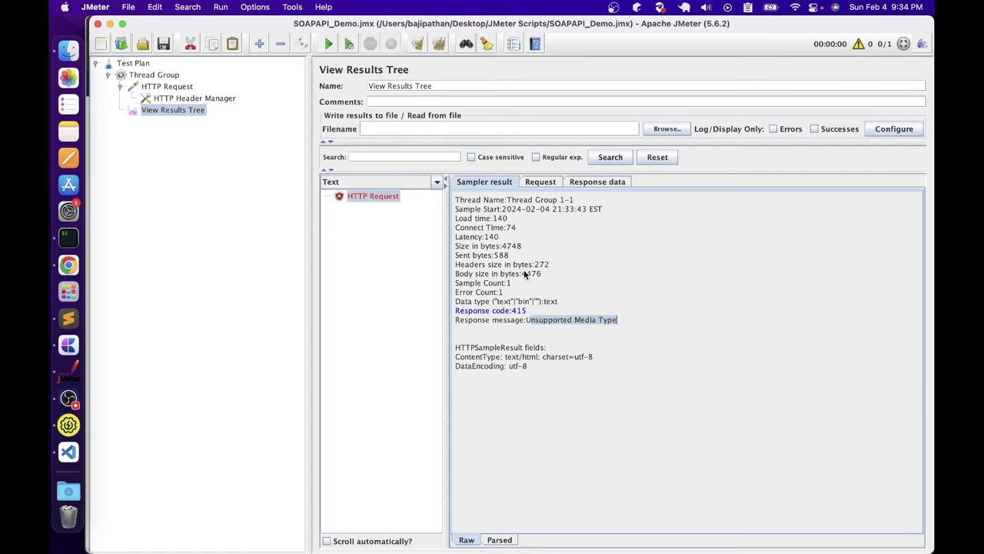
# Compare the sent request's SOAPAction, Content-Length and Content-Type headers in JMeter with those of the SOAP 1.1 sample in Chrome
pyautogui.click(544, 182)
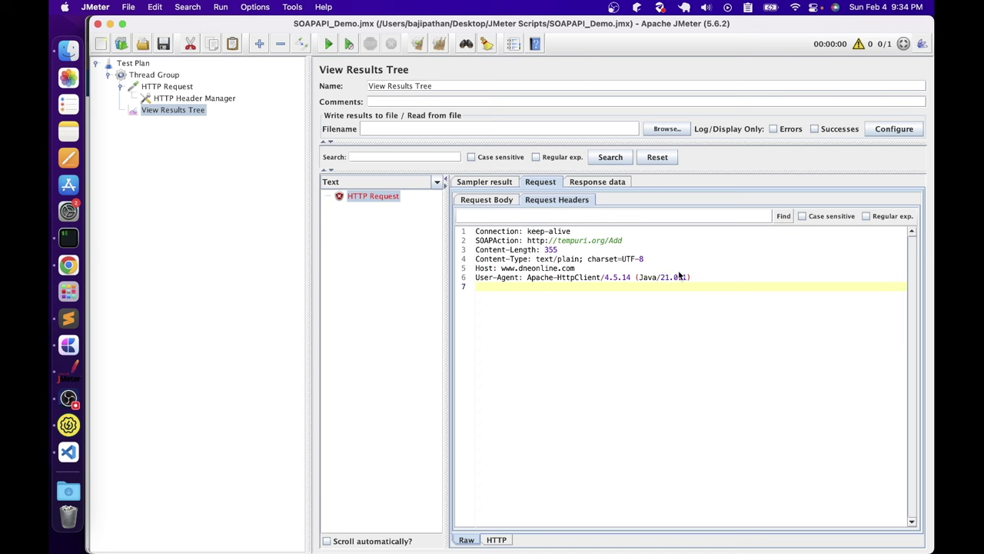
pyautogui.moveTo(681, 273); pyautogui.dragTo(466, 223)
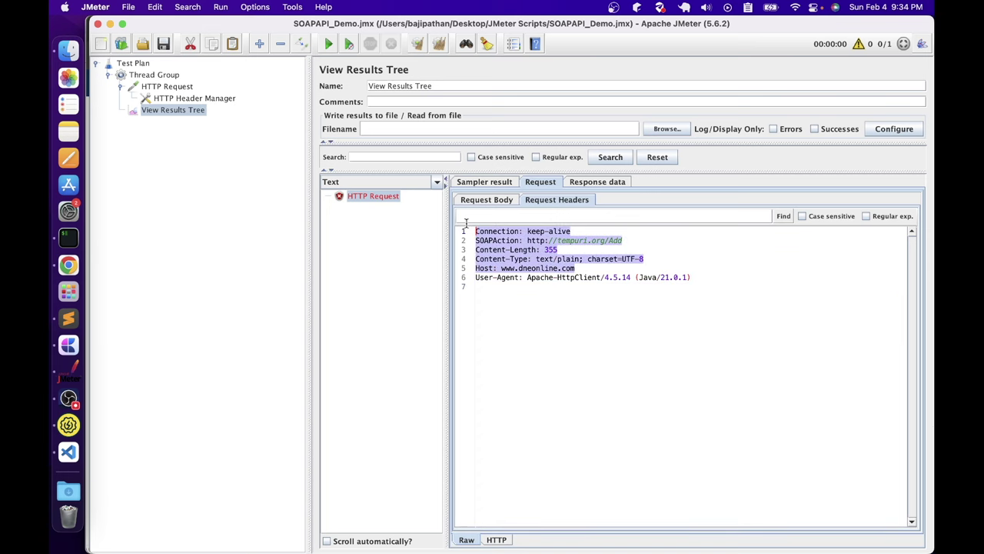
pyautogui.press('super+Tab')
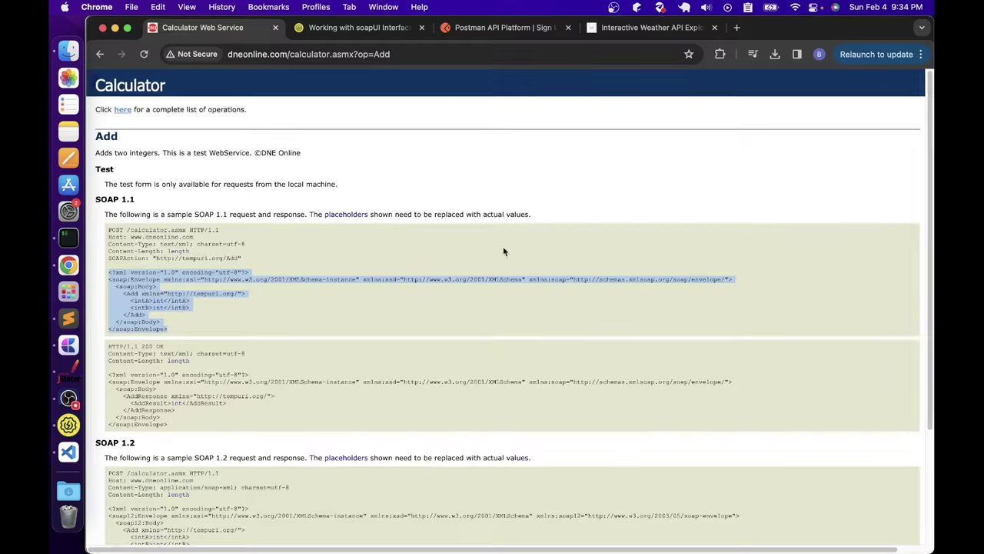
pyautogui.moveTo(241, 261); pyautogui.dragTo(152, 258)
pyautogui.press('super+Tab')
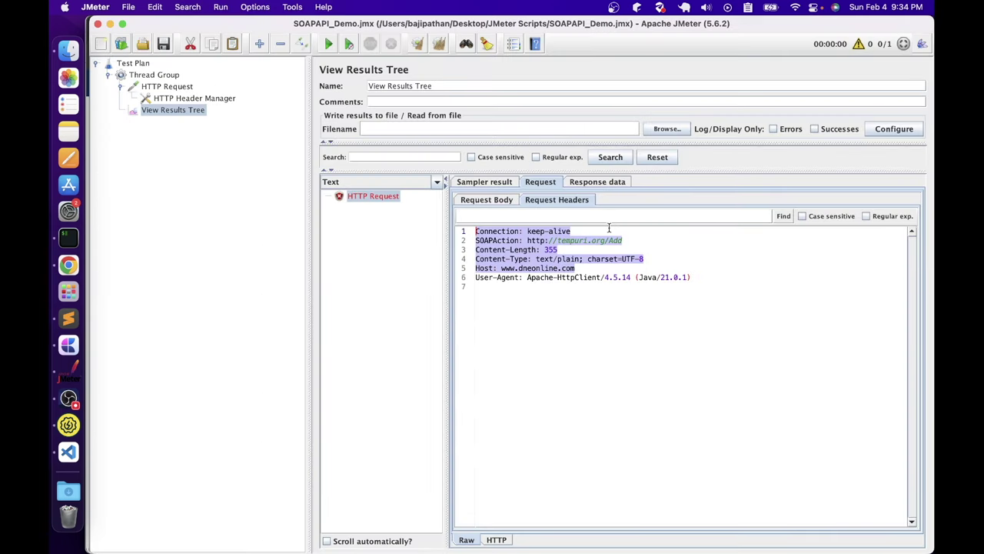
pyautogui.tripleClick(495, 239)
pyautogui.moveTo(560, 250); pyautogui.dragTo(466, 253)
pyautogui.press('super+Tab')
pyautogui.moveTo(141, 251)
pyautogui.mouseDown()
pyautogui.moveTo(106, 253)
pyautogui.moveTo(150, 246)
pyautogui.mouseUp()
pyautogui.press('super+Tab')
pyautogui.moveTo(475, 259); pyautogui.dragTo(669, 263)
pyautogui.press('super+Tab')
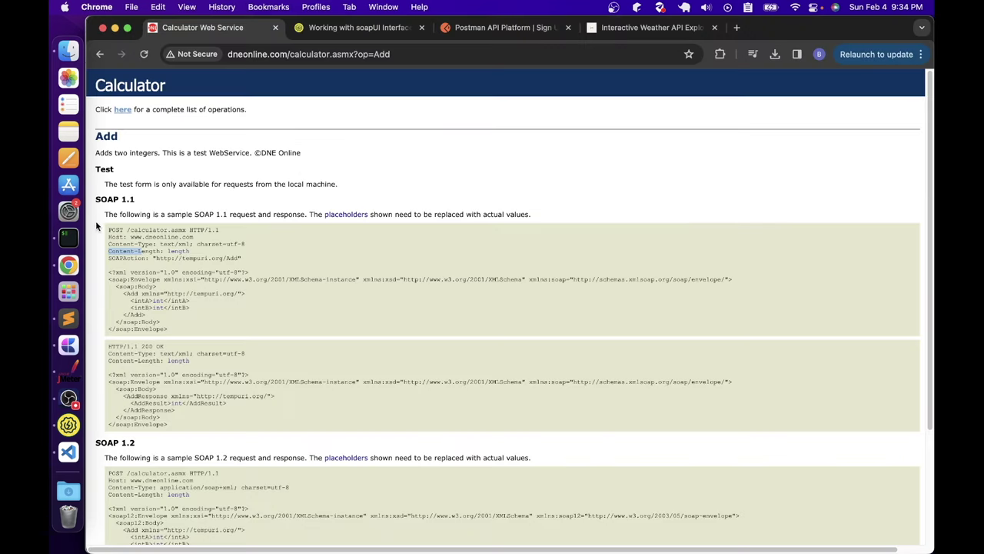
pyautogui.moveTo(159, 244); pyautogui.dragTo(273, 248)
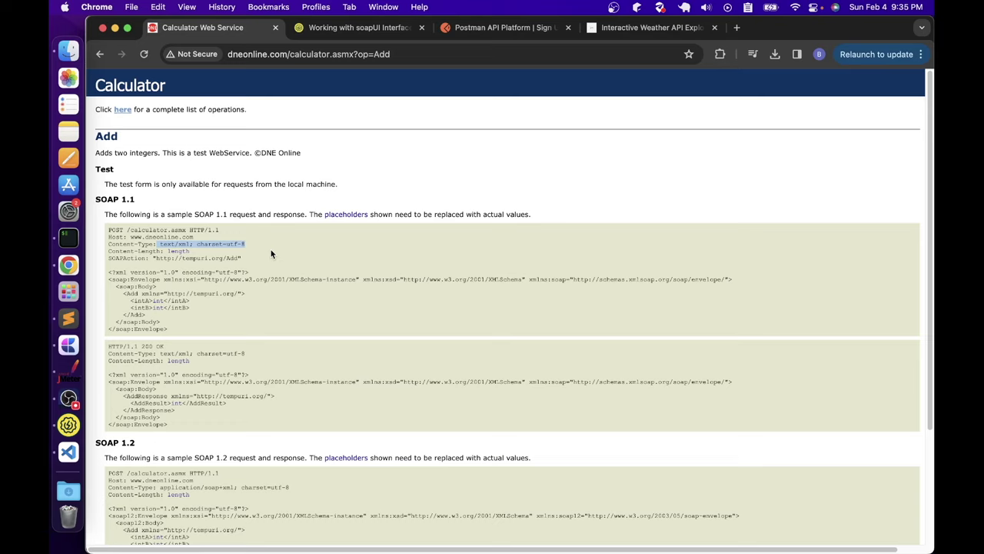
# Add a Content-Type header with value text/xml; charset=utf-8 from the SOAP 1.1 sample to the request's HTTP Header Manager
pyautogui.click(259, 248)
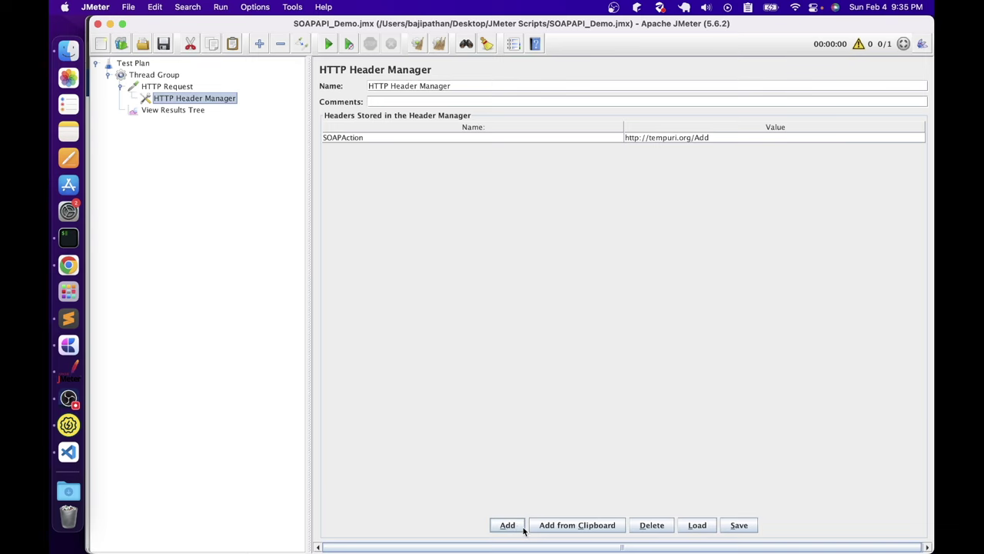
pyautogui.click(505, 523)
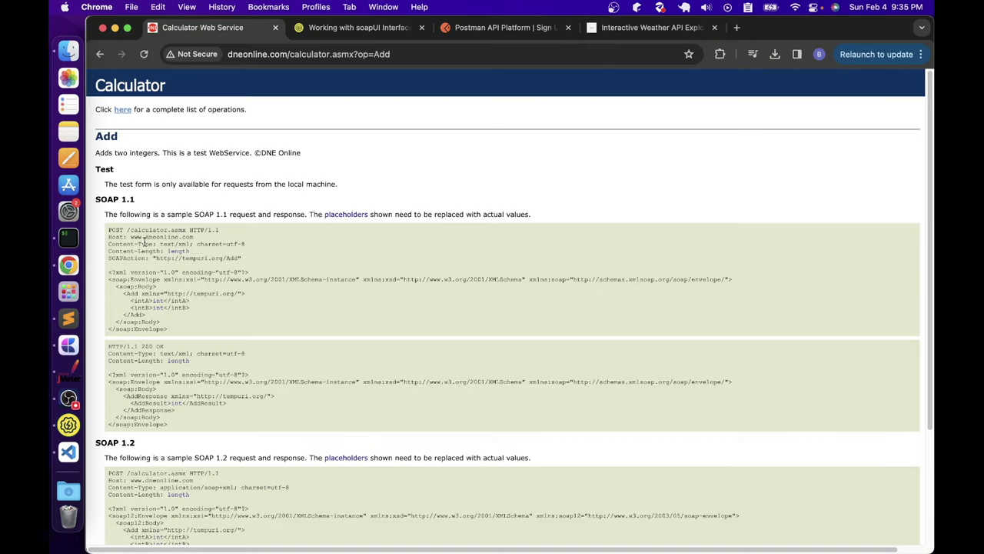
pyautogui.rightClick(144, 243)
pyautogui.click(154, 275)
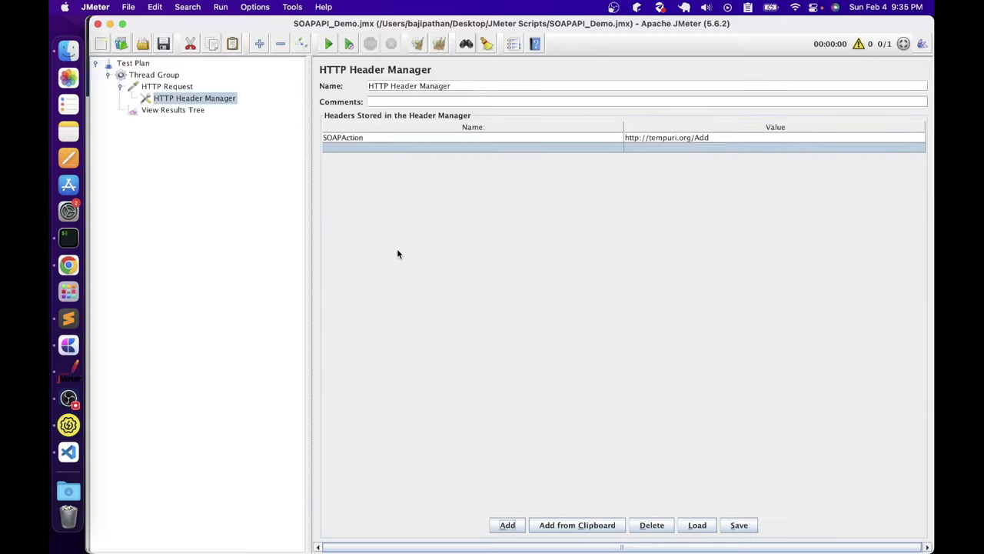
pyautogui.doubleClick(396, 146)
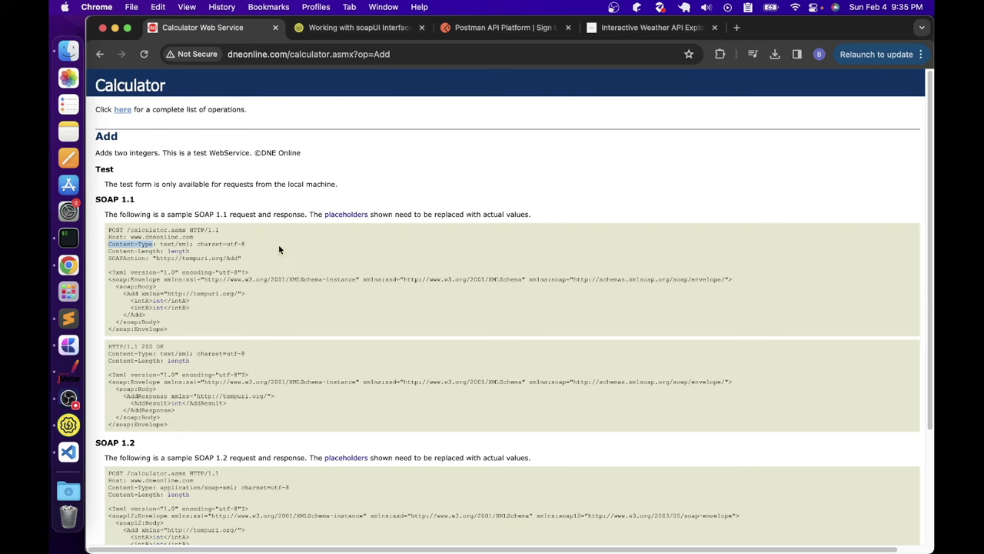
pyautogui.moveTo(161, 244); pyautogui.dragTo(246, 253)
pyautogui.click(640, 148)
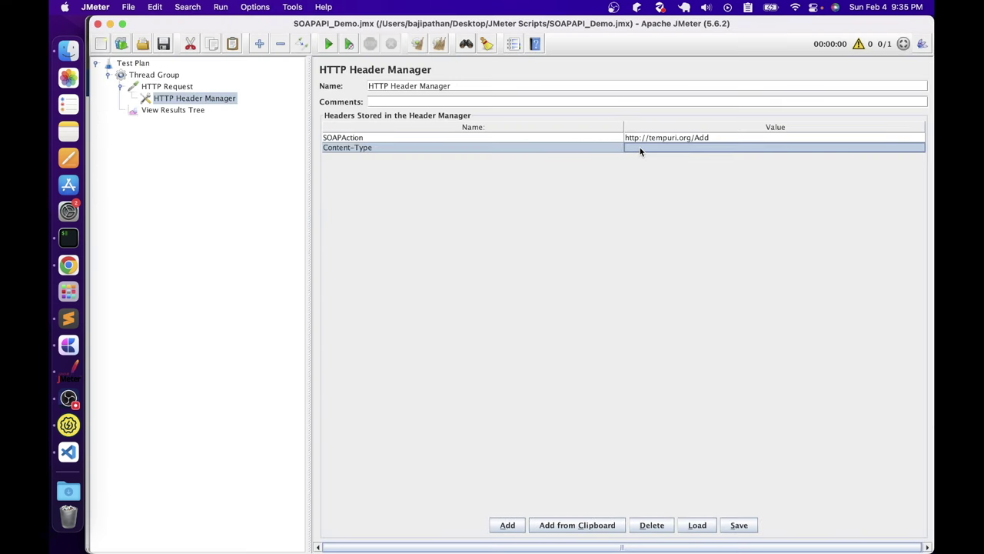
pyautogui.doubleClick(639, 148)
pyautogui.press('super+v')
pyautogui.click(367, 233)
# Run the test plan and inspect the new HTTP Request sample's request body, response code and message
pyautogui.click(163, 110)
pyautogui.click(328, 44)
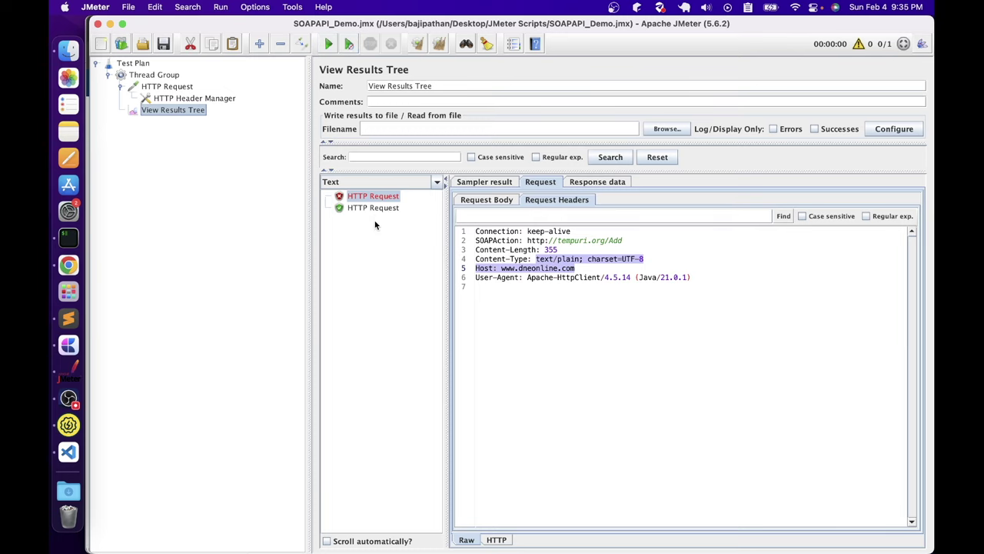
pyautogui.click(375, 209)
pyautogui.click(487, 200)
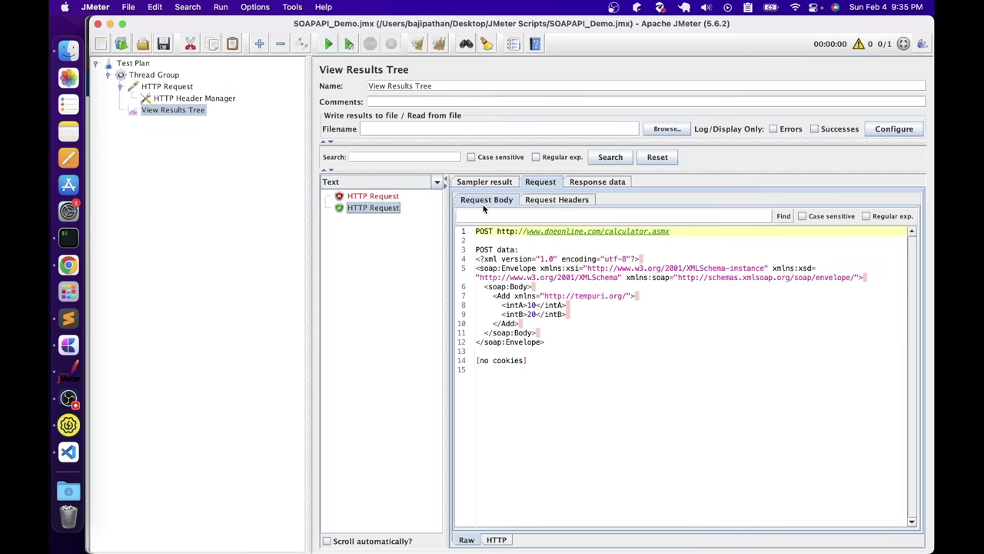
pyautogui.click(484, 183)
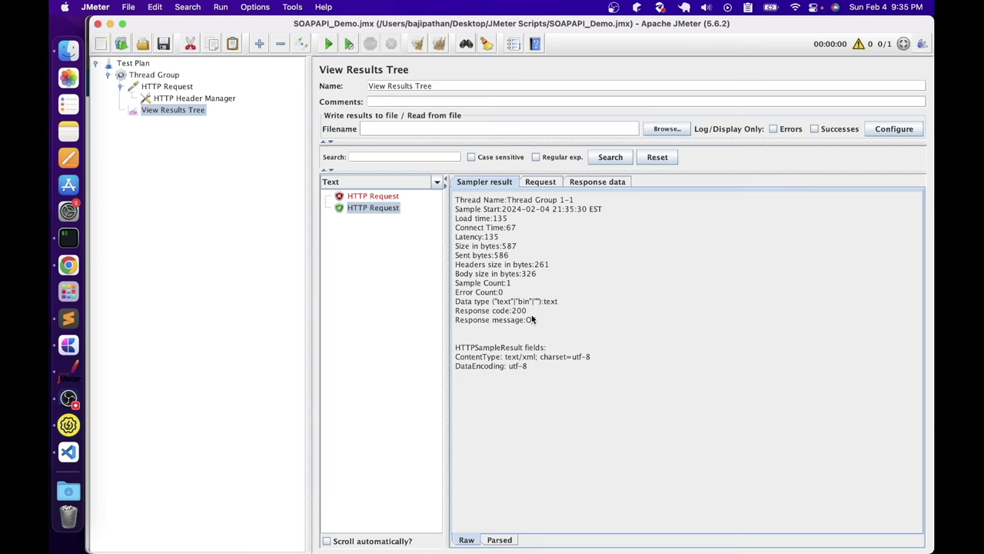
# Examine the response headers and the AddResult in the response body of the new HTTP Request sample
pyautogui.click(591, 181)
pyautogui.click(565, 197)
pyautogui.moveTo(529, 243); pyautogui.dragTo(476, 201)
pyautogui.click(484, 198)
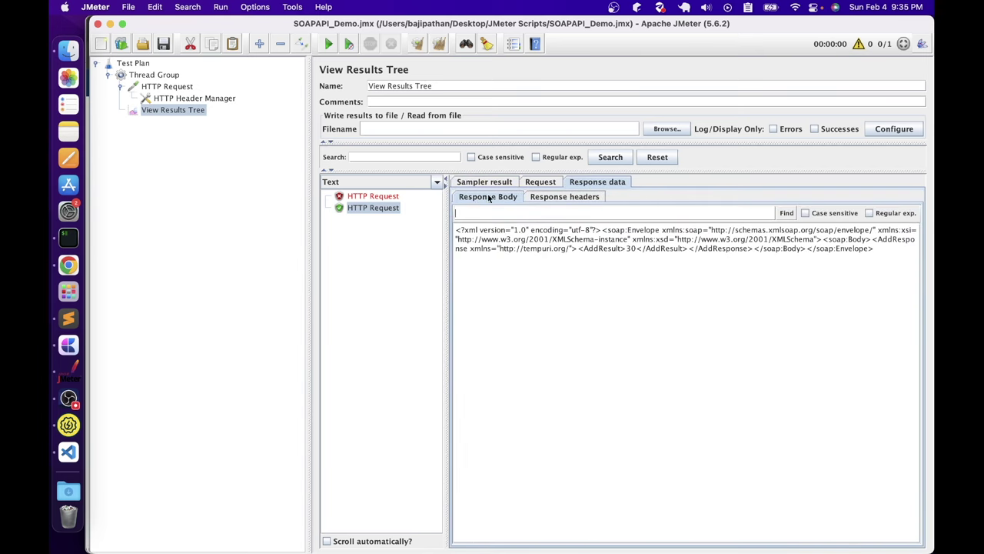
pyautogui.moveTo(867, 247); pyautogui.dragTo(473, 242)
pyautogui.click(456, 228)
# Render the response body as XML, expand it down to AddResult, and compare the result with the request's input integers
pyautogui.click(395, 183)
pyautogui.scroll(-1, 437, 223)
pyautogui.scroll(-3, 351, 268)
pyautogui.click(352, 268)
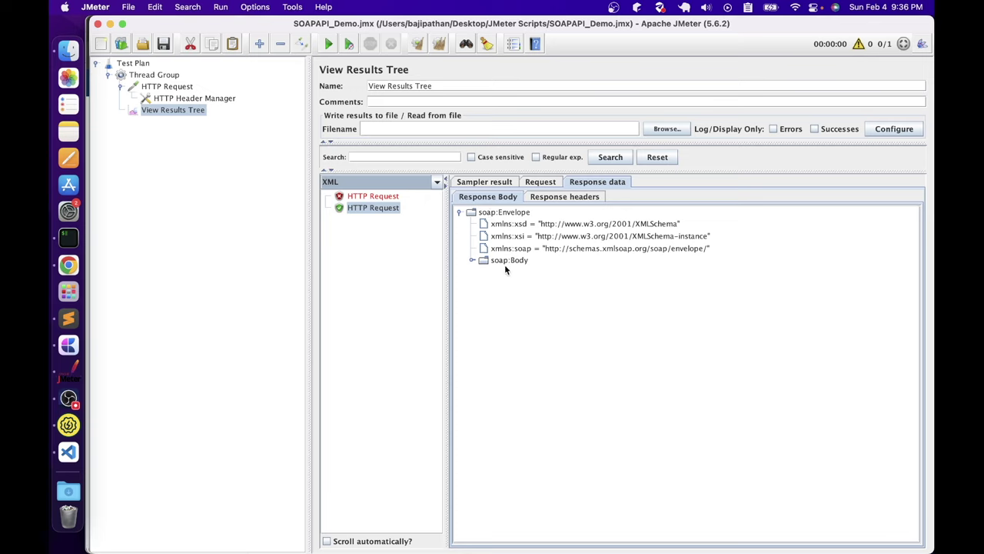
pyautogui.click(472, 259)
pyautogui.click(483, 271)
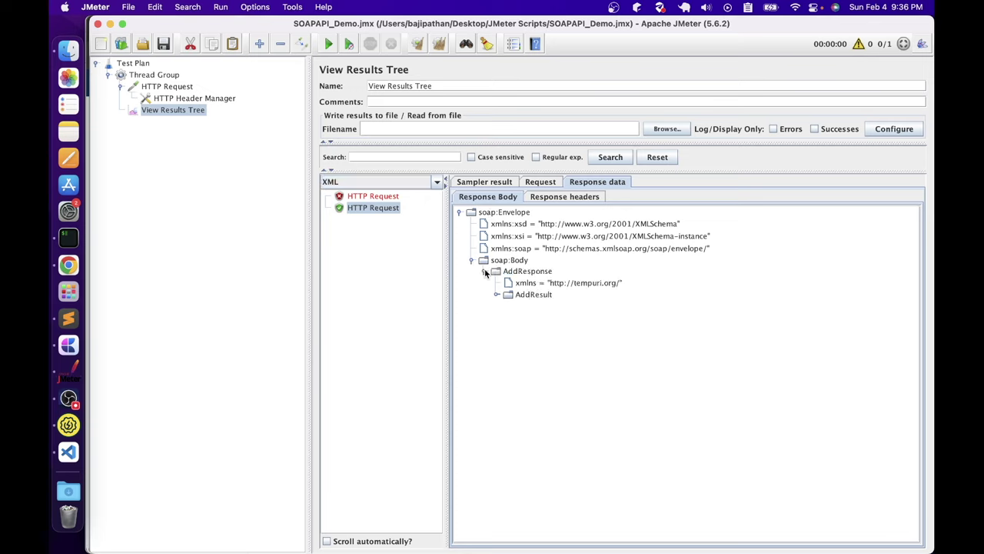
pyautogui.click(496, 295)
pyautogui.click(532, 306)
pyautogui.click(176, 90)
pyautogui.click(193, 112)
pyautogui.click(548, 311)
# Rename the HTTP Request as Calculator-ADD API and disable it in the test plan
pyautogui.click(168, 87)
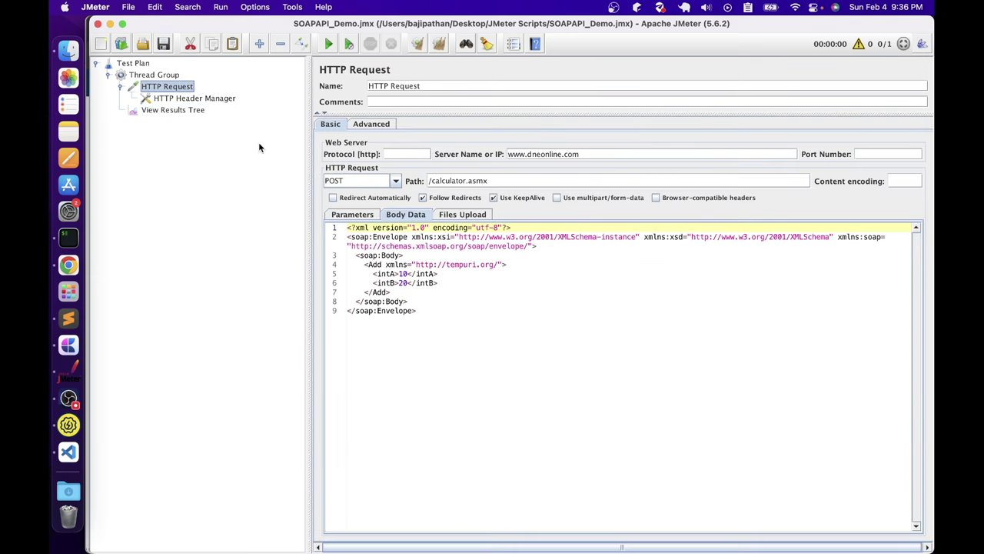
pyautogui.press('super+v')
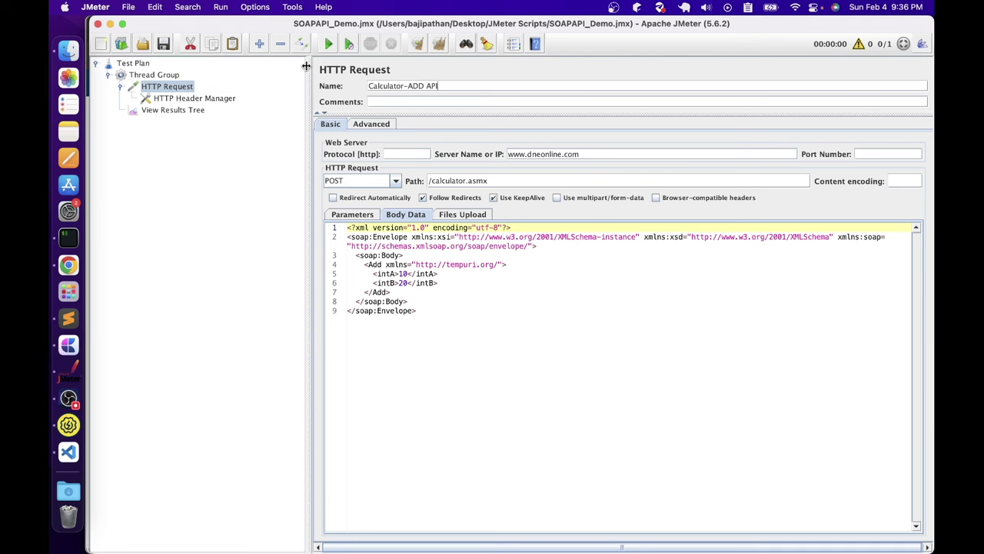
pyautogui.click(175, 112)
pyautogui.click(171, 87)
pyautogui.rightClick(171, 77)
pyautogui.click(159, 90)
pyautogui.rightClick(158, 89)
pyautogui.click(141, 61)
# Add a new HTTP Request sampler named Calculator-Divide API to the Thread Group
pyautogui.rightClick(140, 77)
pyautogui.moveTo(147, 82)
pyautogui.moveTo(300, 82)
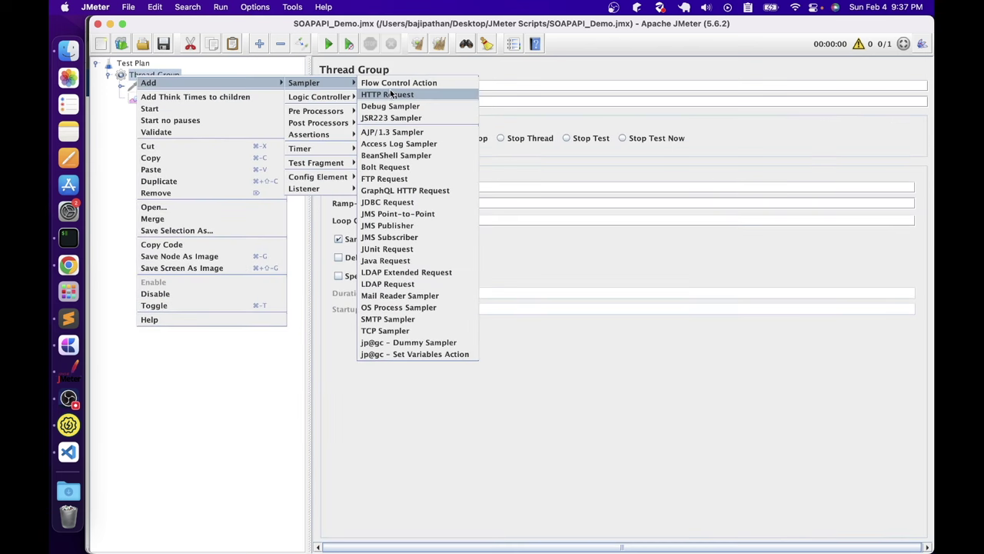
pyautogui.click(392, 93)
pyautogui.moveTo(180, 101); pyautogui.dragTo(179, 99)
pyautogui.tripleClick(522, 86)
pyautogui.write('Calcula')
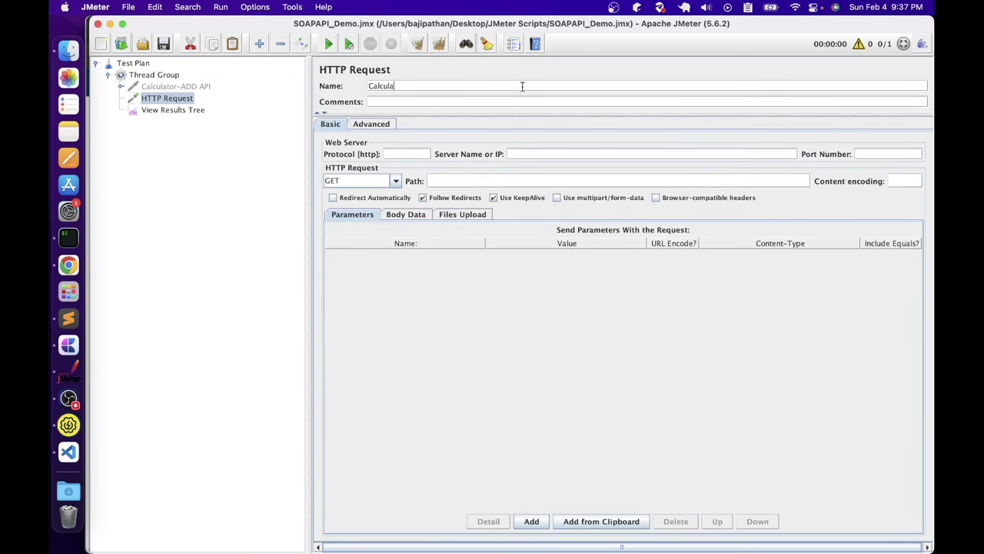
pyautogui.write('tor-Divide API')
# Open the Divide operation's page in Chrome and review its SOAP 1.1 sample request against Calculator-ADD API in JMeter
pyautogui.click(176, 86)
pyautogui.press('super+Tab')
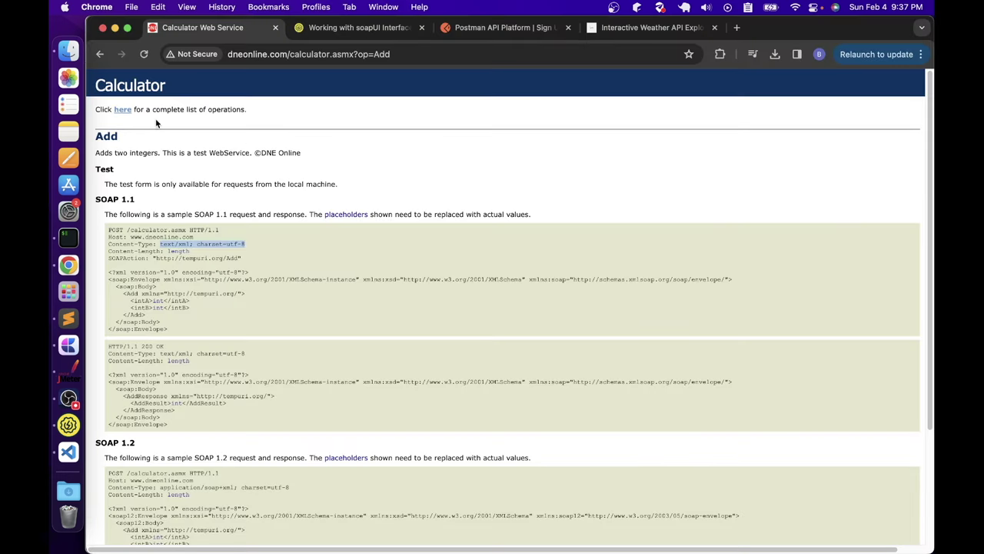
pyautogui.click(99, 54)
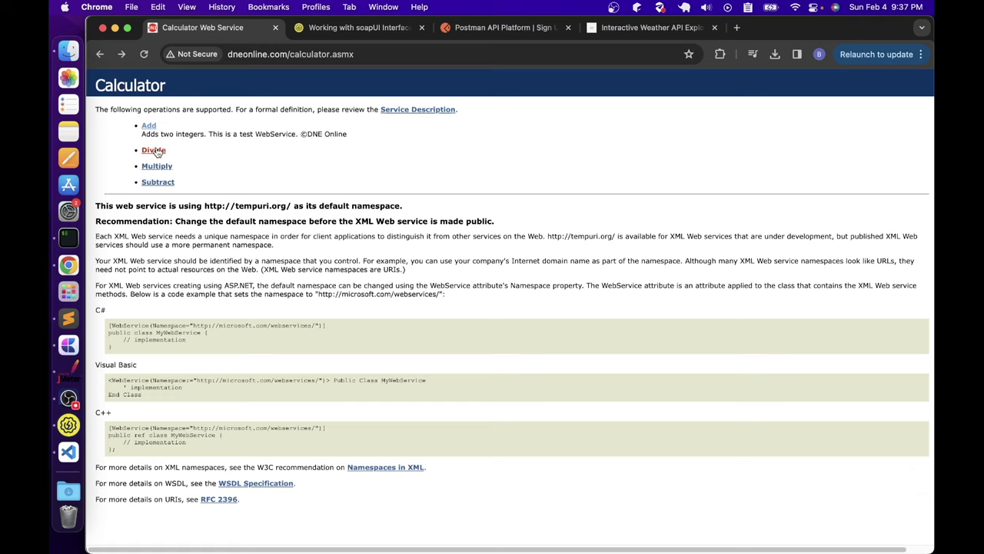
pyautogui.click(154, 151)
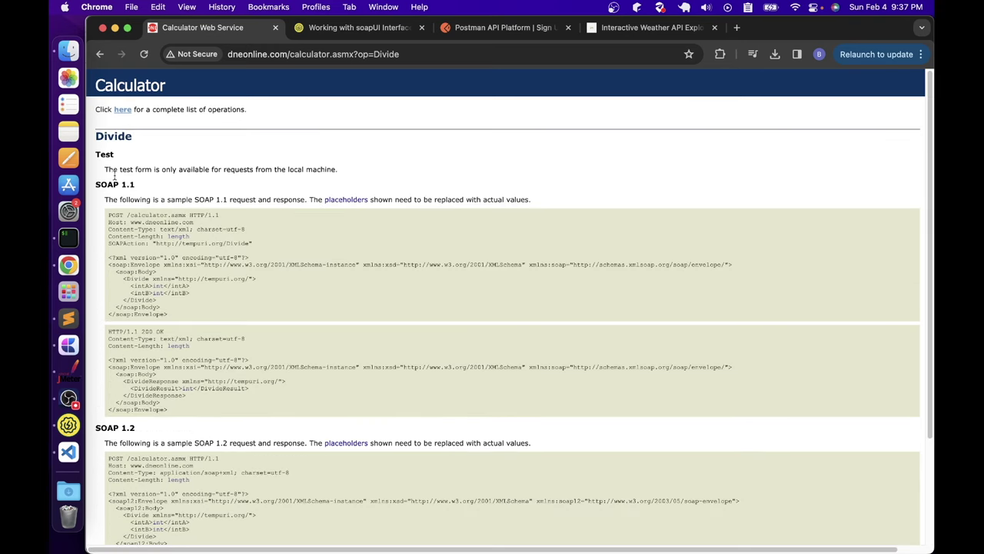
pyautogui.tripleClick(258, 244)
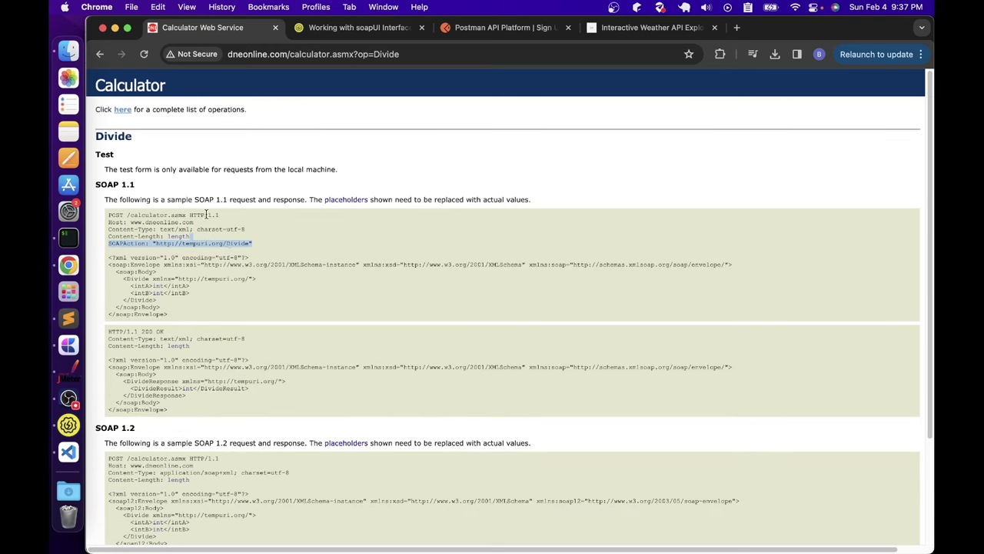
pyautogui.press('super+Tab')
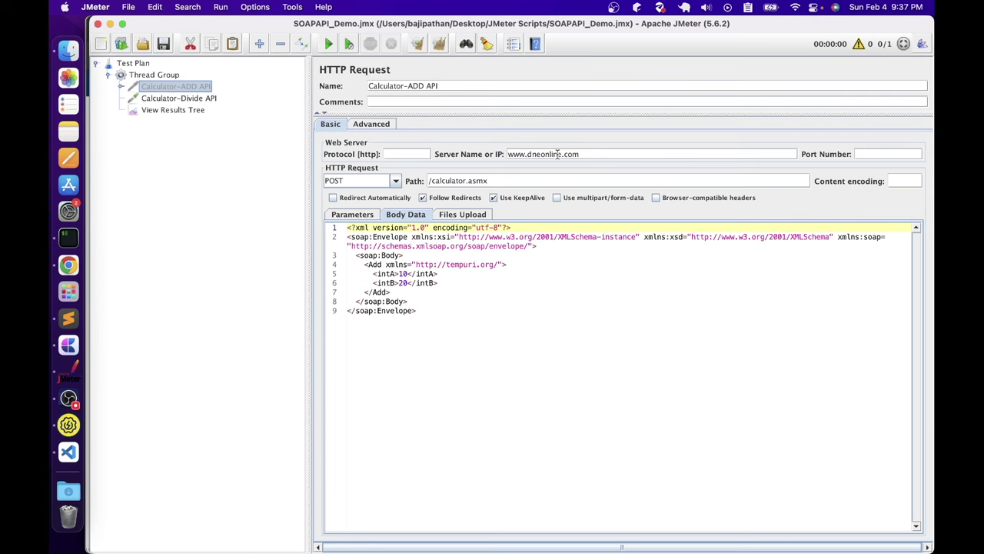
pyautogui.press('super+Tab')
pyautogui.click(120, 218)
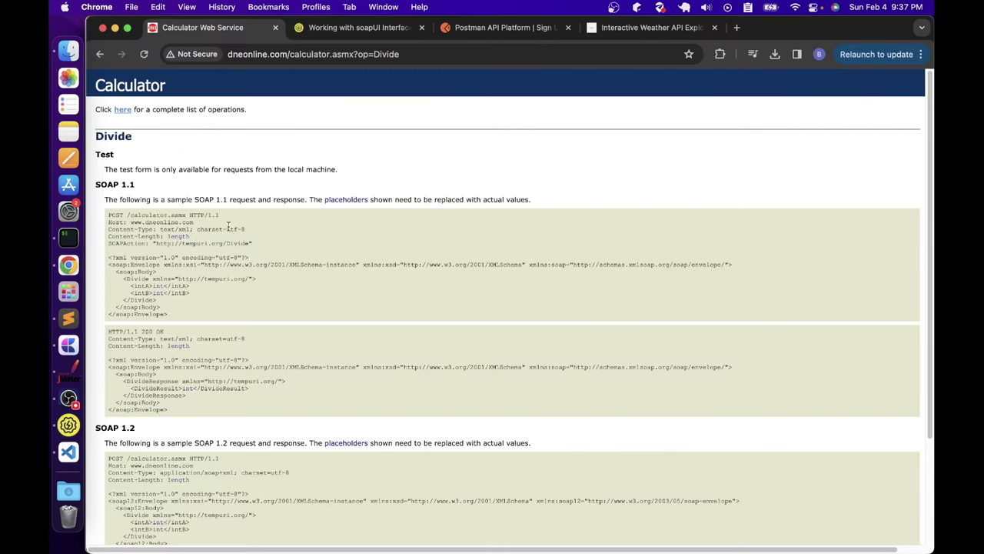
# Set the Calculator-Divide API request to POST in JMeter, with /calculator.asmx from the Divide sample as both path and server name
pyautogui.press('super+Tab')
pyautogui.click(178, 97)
pyautogui.click(396, 180)
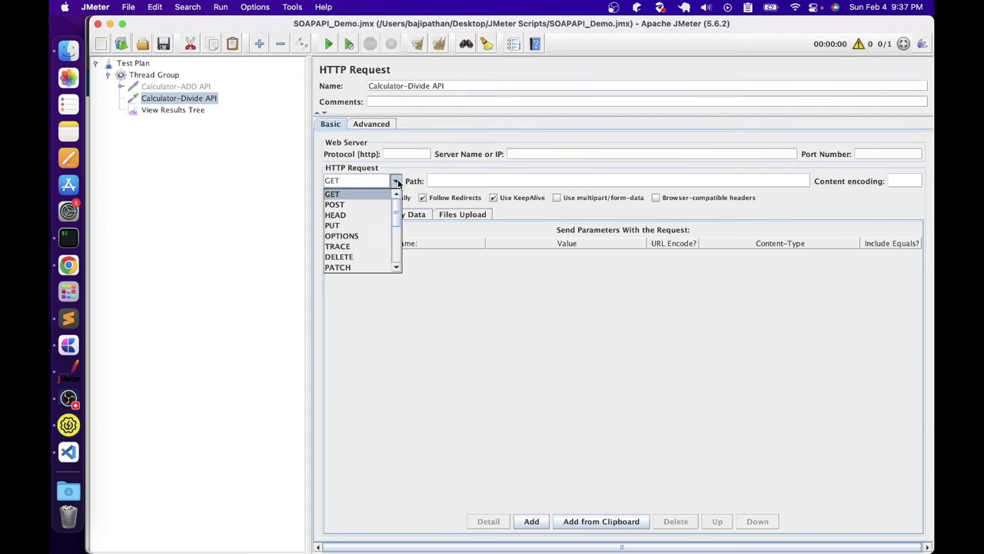
pyautogui.press('super+Tab')
pyautogui.moveTo(125, 216); pyautogui.dragTo(187, 216)
pyautogui.press('super+c')
pyautogui.press('super+Tab')
pyautogui.click(462, 176)
pyautogui.press('super+v')
pyautogui.press('super+Tab')
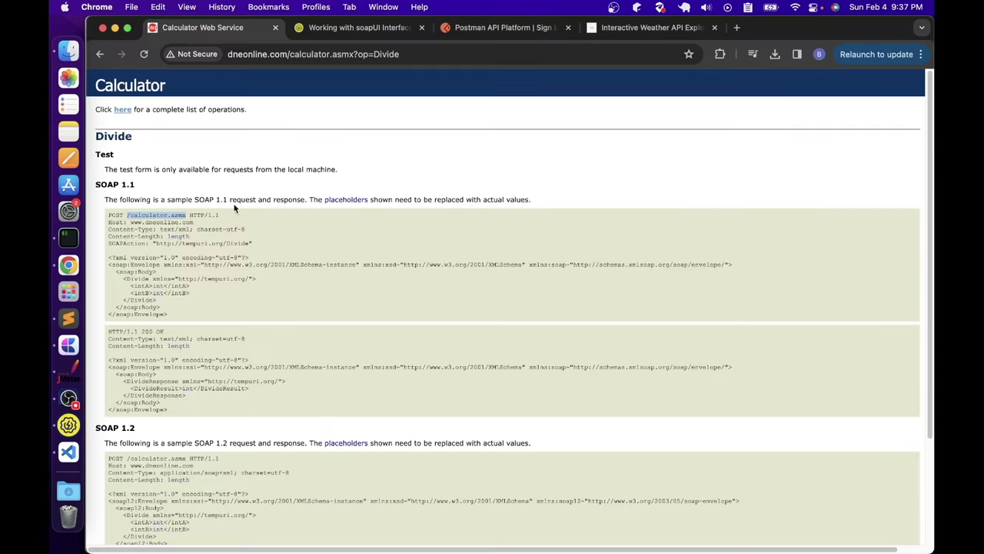
pyautogui.press('super+Tab')
# Add an HTTP Header Manager to the Calculator-Divide API request
pyautogui.rightClick(189, 101)
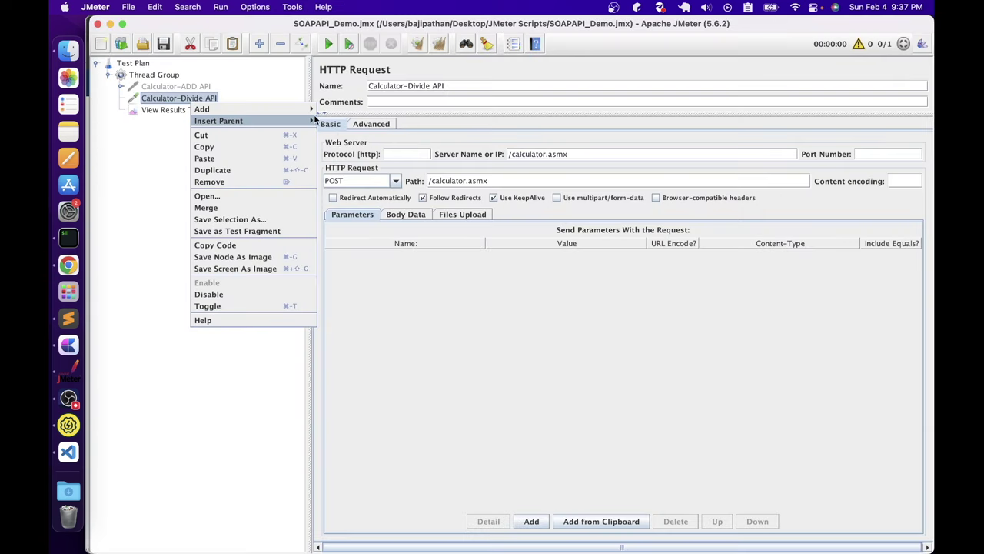
pyautogui.moveTo(286, 115)
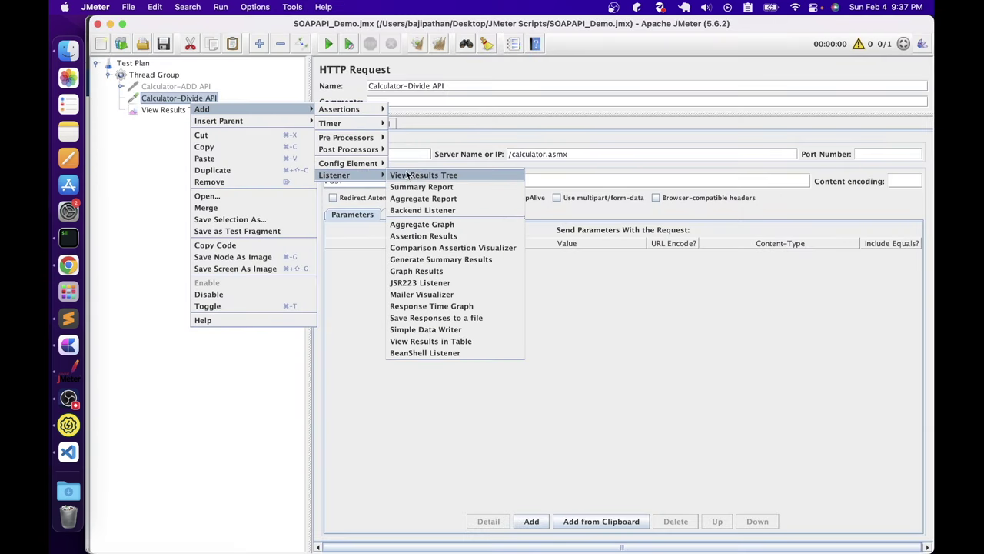
pyautogui.moveTo(366, 127)
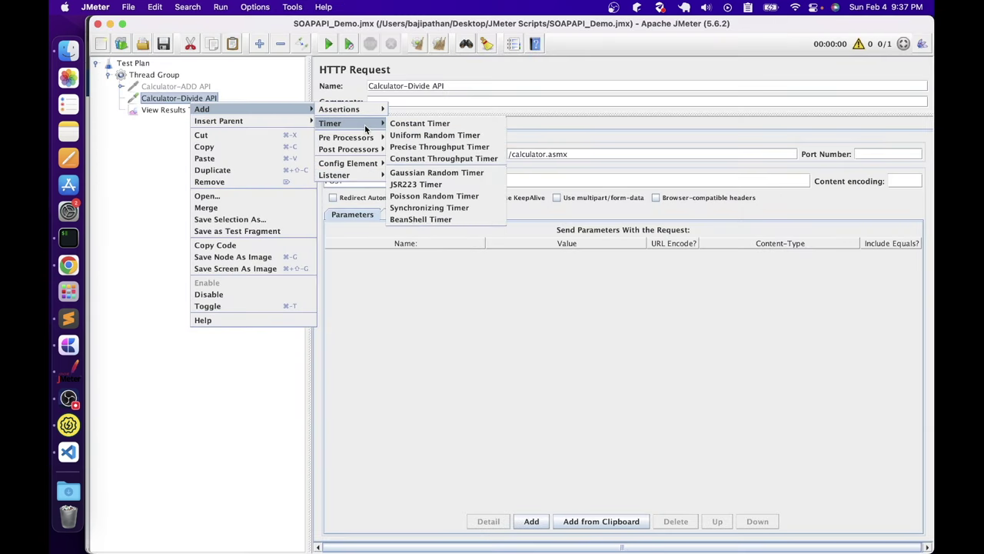
pyautogui.moveTo(362, 164)
pyautogui.click(414, 171)
# Add a header row named Content-Type, copied from the Divide SOAP 1.1 sample in Chrome, to JMeter's new HTTP Header Manager
pyautogui.press('super+Tab')
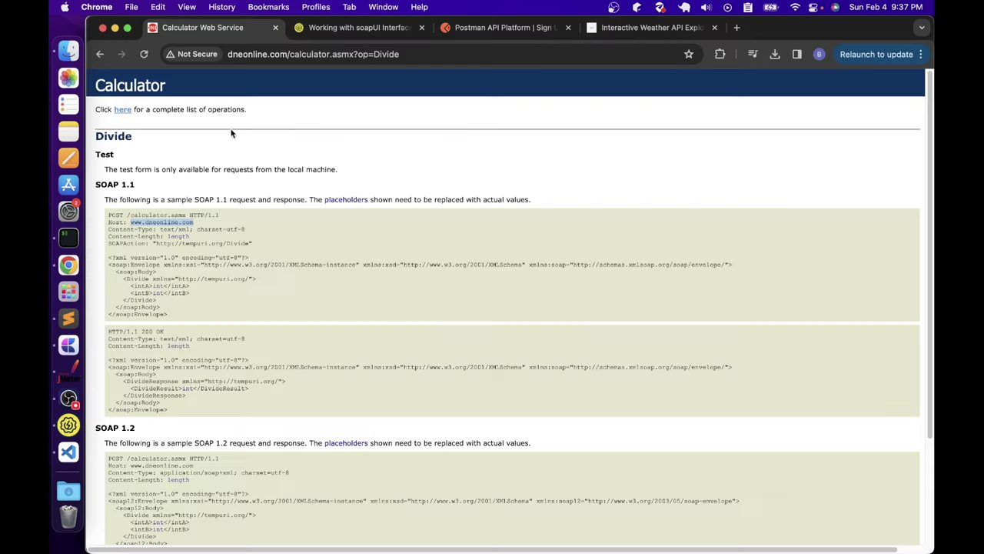
pyautogui.click(120, 233)
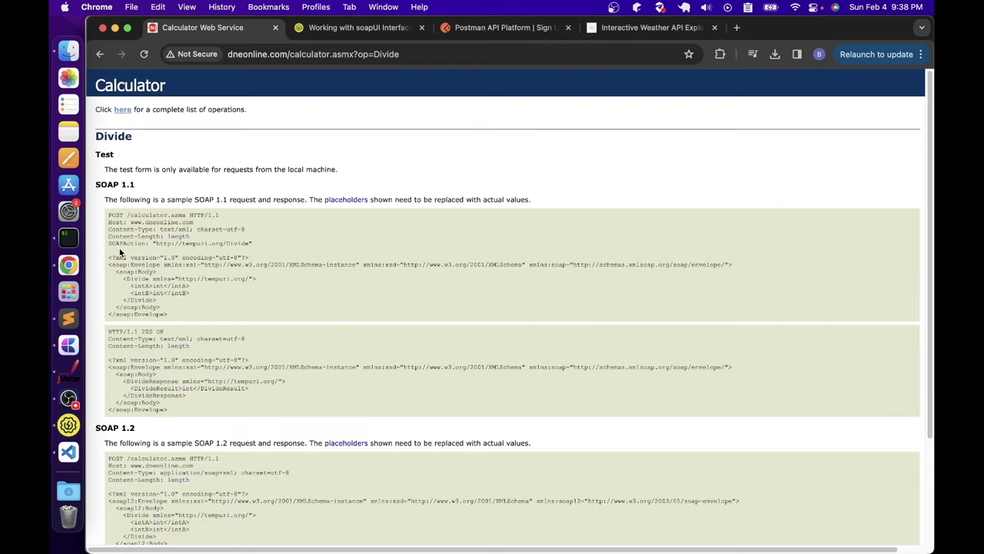
pyautogui.moveTo(108, 232); pyautogui.dragTo(157, 230)
pyautogui.click(182, 240)
pyautogui.moveTo(154, 229); pyautogui.dragTo(110, 229)
pyautogui.press('super+Tab')
pyautogui.click(507, 525)
pyautogui.doubleClick(381, 138)
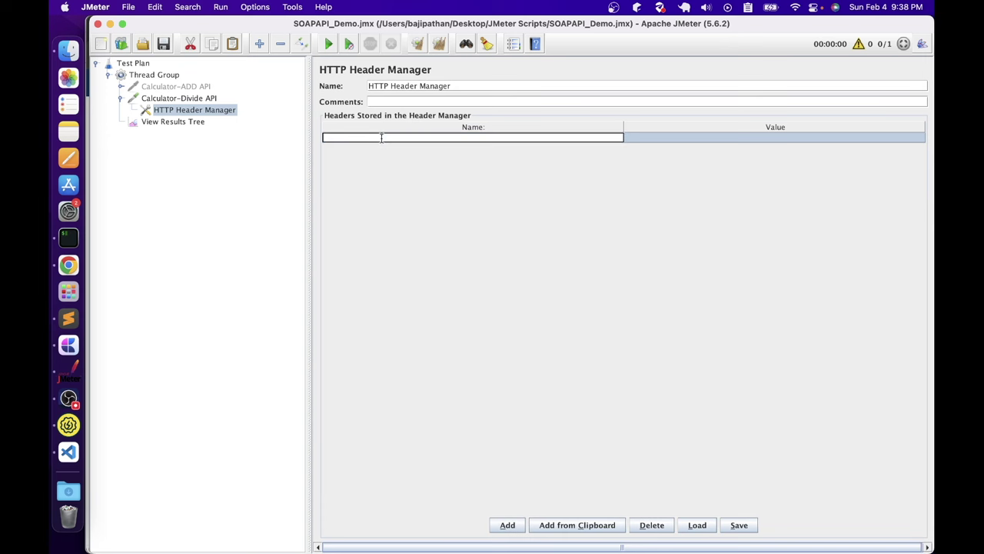
pyautogui.press('super+v')
# Set the Content-Type header's value to text/xml; charset=utf-8, copied from the Divide sample in Chrome
pyautogui.press('super+Tab')
pyautogui.moveTo(161, 229); pyautogui.dragTo(249, 231)
pyautogui.press('super+Tab')
pyautogui.doubleClick(634, 138)
pyautogui.press('super+v')
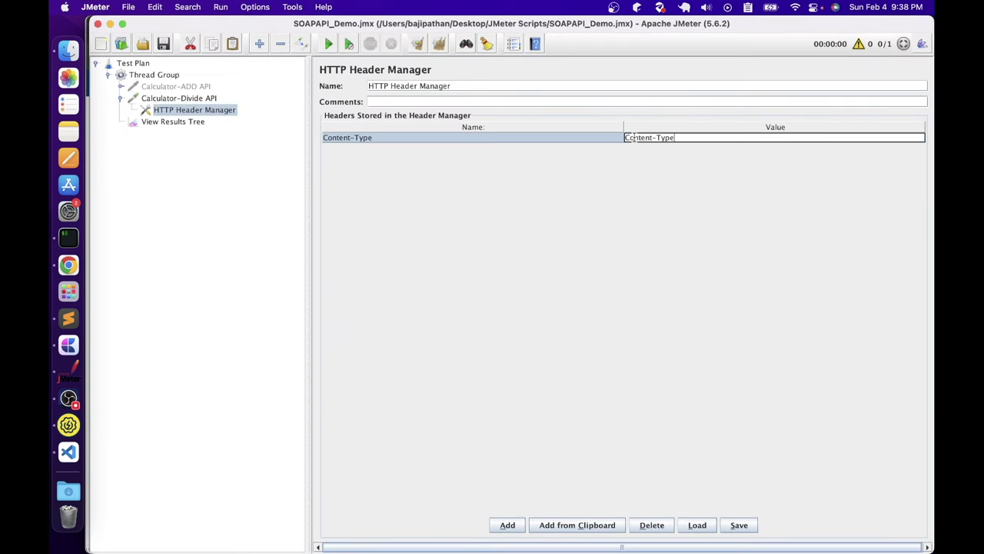
pyautogui.press('super+Tab')
pyautogui.press('super+c')
pyautogui.press('super+Tab')
pyautogui.press('super+a')
pyautogui.press('super+v')
pyautogui.click(508, 525)
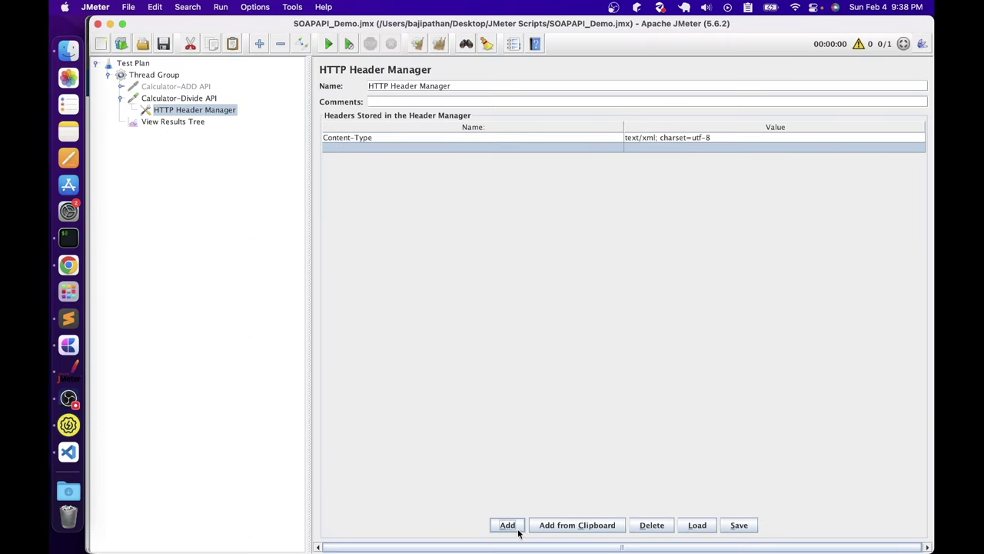
pyautogui.press('super+Tab')
pyautogui.doubleClick(123, 243)
pyautogui.press('super+c')
pyautogui.press('super+Tab')
pyautogui.press('super+v')
pyautogui.press('super+Tab')
pyautogui.moveTo(155, 243); pyautogui.dragTo(246, 243)
pyautogui.rightClick(225, 241)
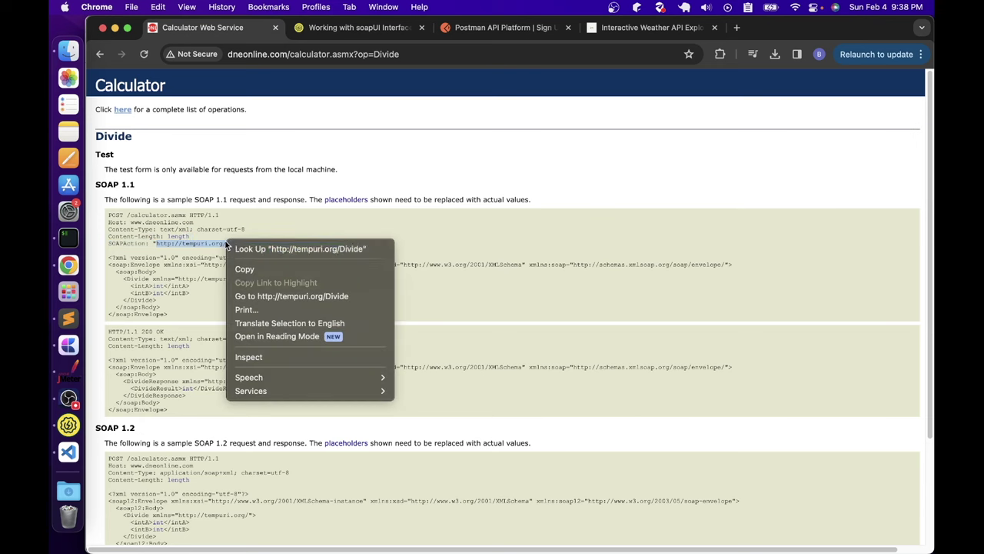
pyautogui.click(260, 262)
pyautogui.press('super+Tab')
pyautogui.press('super+v')
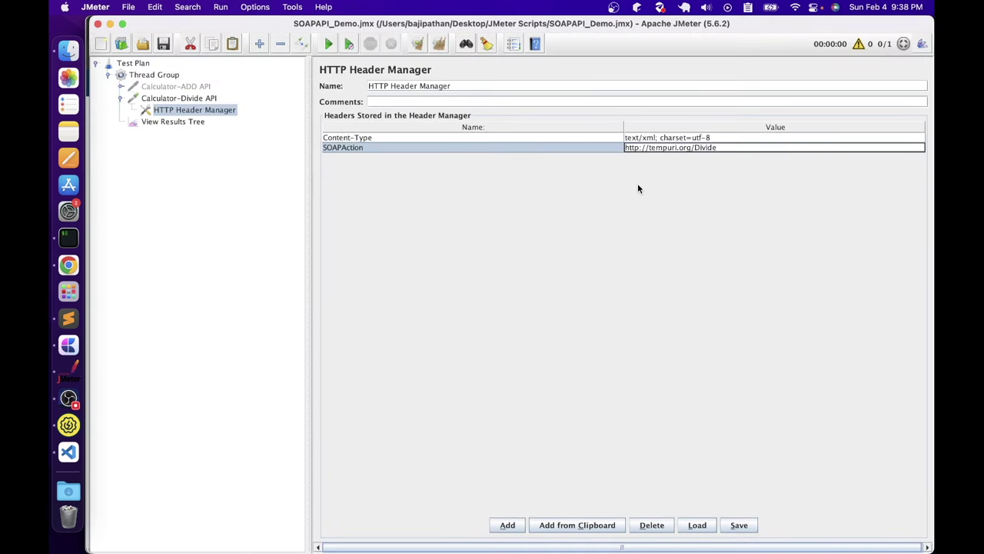
# Copy the Divide SOAP 1.1 request's XML envelope from Chrome into the body data of JMeter's Calculator-Divide API request
pyautogui.click(184, 101)
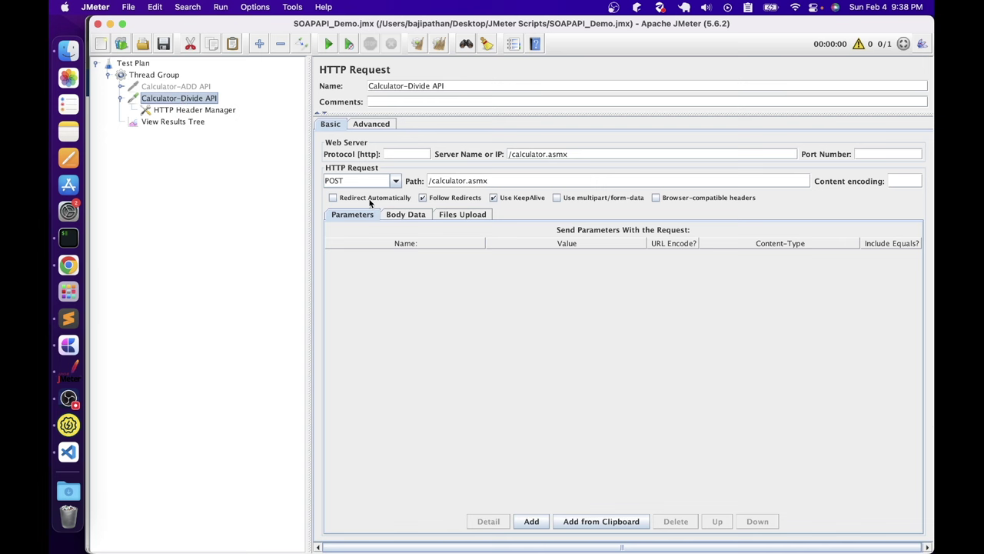
pyautogui.click(400, 214)
pyautogui.press('super+Tab')
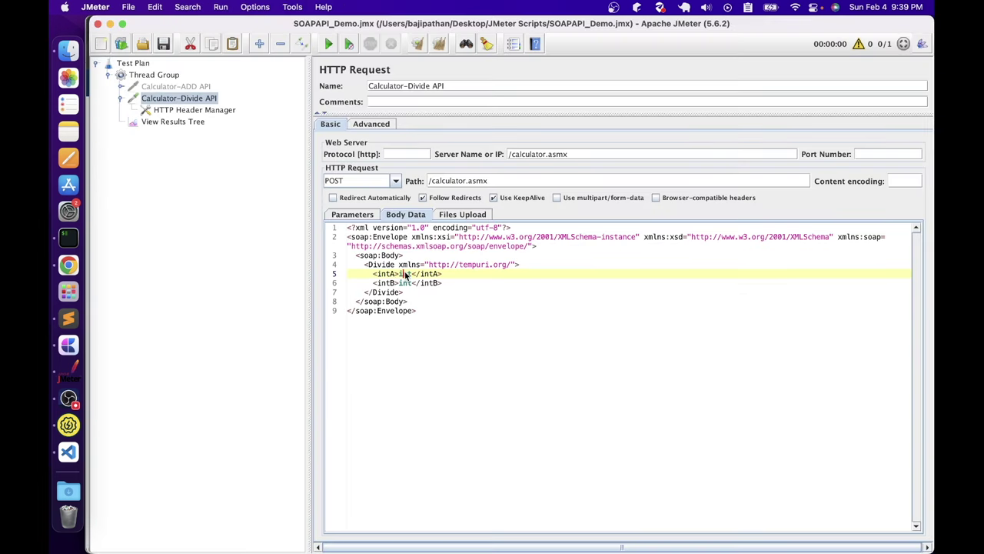
# Set intA to 9 and intB to 3 in the Calculator-Divide API request body
pyautogui.doubleClick(405, 274)
pyautogui.write('9')
pyautogui.press('Down')
pyautogui.press('Left')
pyautogui.hotkey('shift', 'Right')
pyautogui.hotkey('shift', 'Right')
pyautogui.hotkey('shift', 'Right')
pyautogui.write('3')
pyautogui.press('Down')
# Save the test plan, run it, and open the newest sample's result in View Results Tree
pyautogui.click(163, 43)
pyautogui.click(192, 124)
pyautogui.click(329, 44)
pyautogui.click(340, 219)
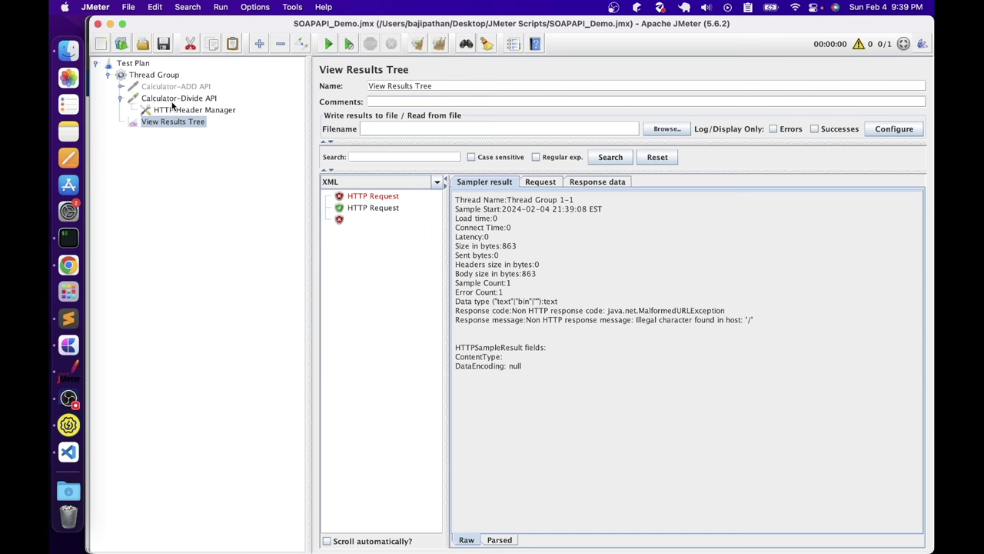
pyautogui.click(173, 103)
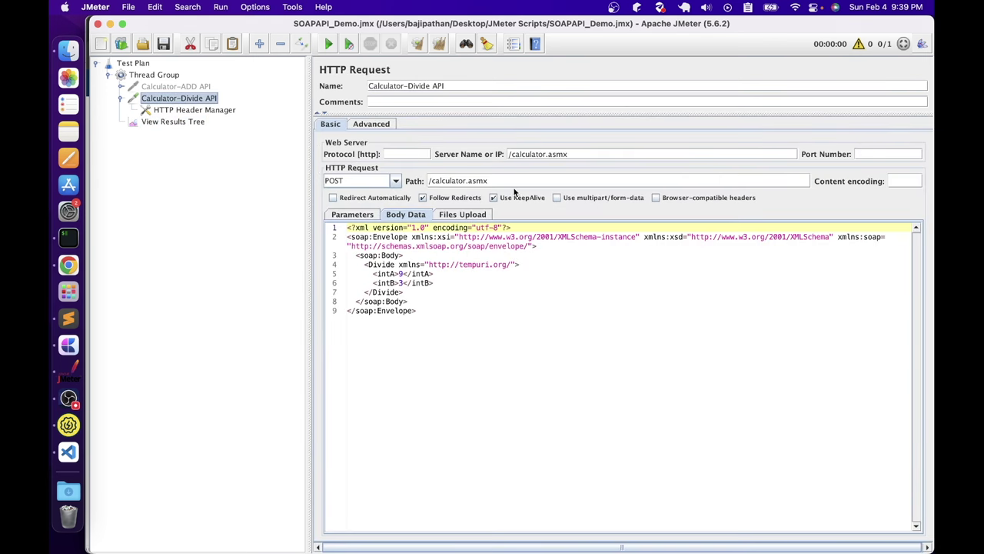
pyautogui.tripleClick(506, 154)
pyautogui.press('super+Tab')
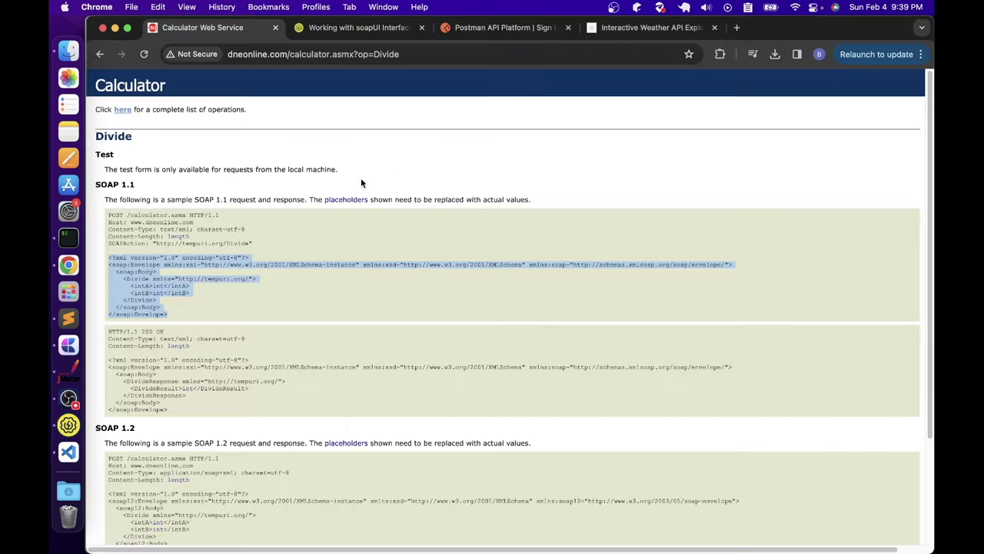
pyautogui.moveTo(128, 222); pyautogui.dragTo(204, 223)
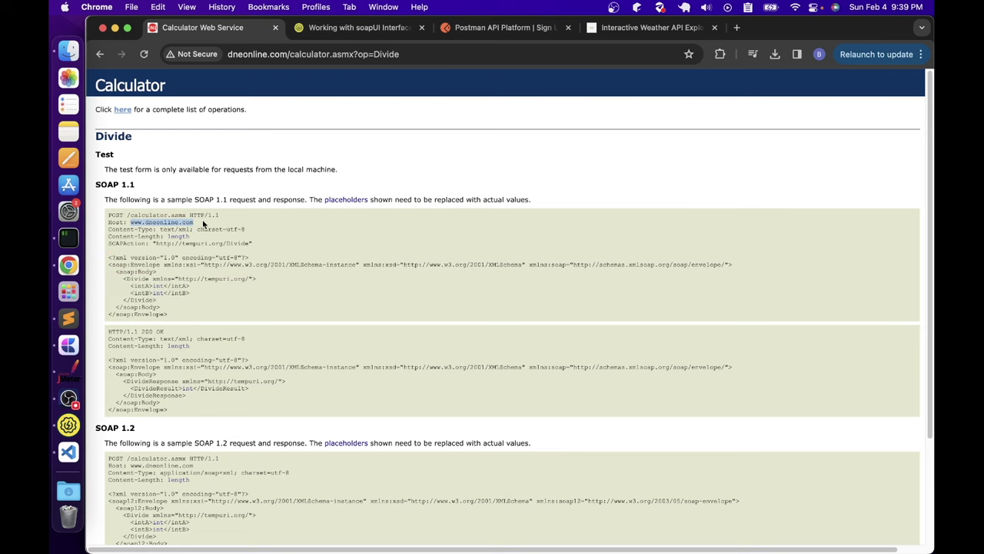
pyautogui.rightClick(194, 223)
pyautogui.click(219, 245)
pyautogui.press('super+Tab')
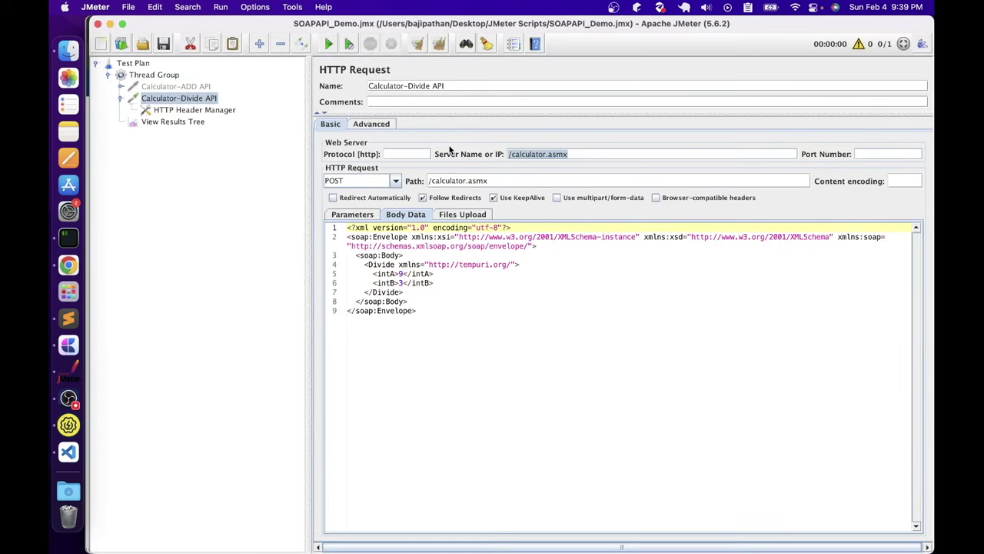
pyautogui.press('super+v')
# Save and rerun the test plan, and check the response code of the new Calculator-Divide API sample in View Results Tree
pyautogui.click(164, 43)
pyautogui.click(328, 44)
pyautogui.click(172, 122)
pyautogui.click(380, 231)
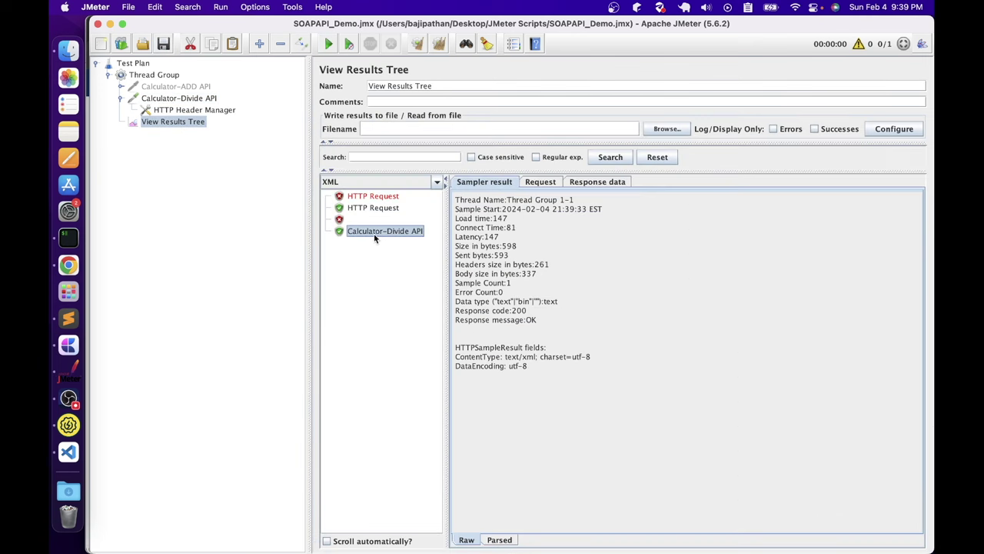
pyautogui.moveTo(511, 311); pyautogui.dragTo(537, 316)
# Expand the Calculator-Divide API sample's response body from soap:Body down to the DivideResult value
pyautogui.click(586, 182)
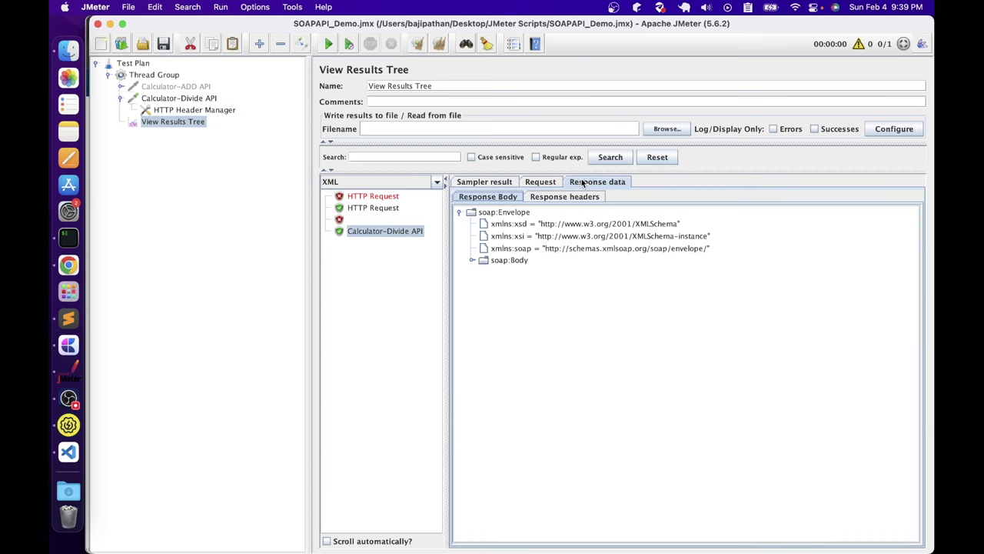
pyautogui.click(470, 261)
pyautogui.click(484, 271)
pyautogui.click(496, 296)
pyautogui.click(529, 309)
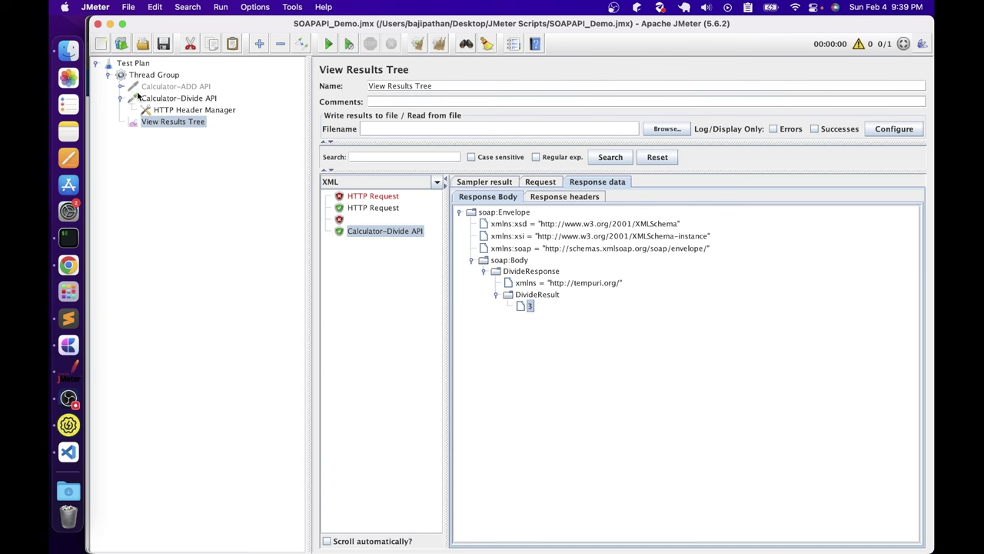
# Set intB to 0 in the Calculator-Divide API body and save the test plan
pyautogui.click(179, 98)
pyautogui.press('BackSpace')
pyautogui.write('0')
pyautogui.click(163, 44)
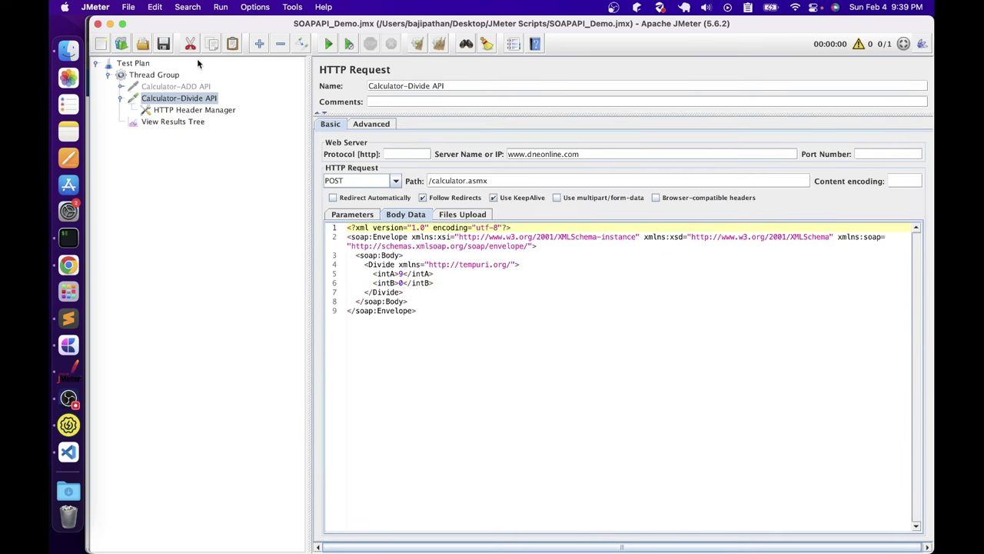
# Run the test plan and examine the response code and message in the newest Calculator-Divide API sampler result
pyautogui.click(192, 121)
pyautogui.click(328, 44)
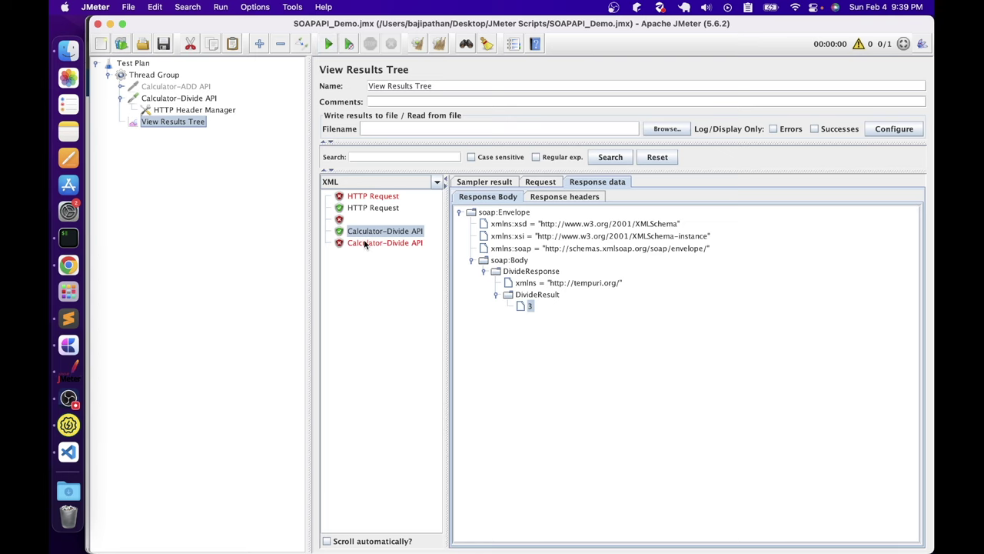
pyautogui.click(367, 243)
pyautogui.click(493, 182)
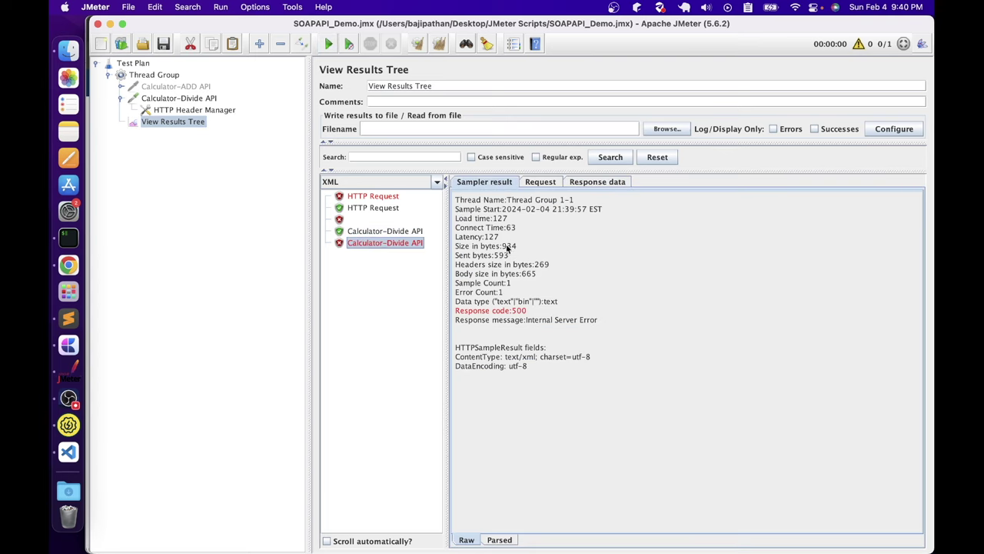
pyautogui.moveTo(512, 310); pyautogui.dragTo(535, 312)
pyautogui.moveTo(599, 321); pyautogui.dragTo(510, 321)
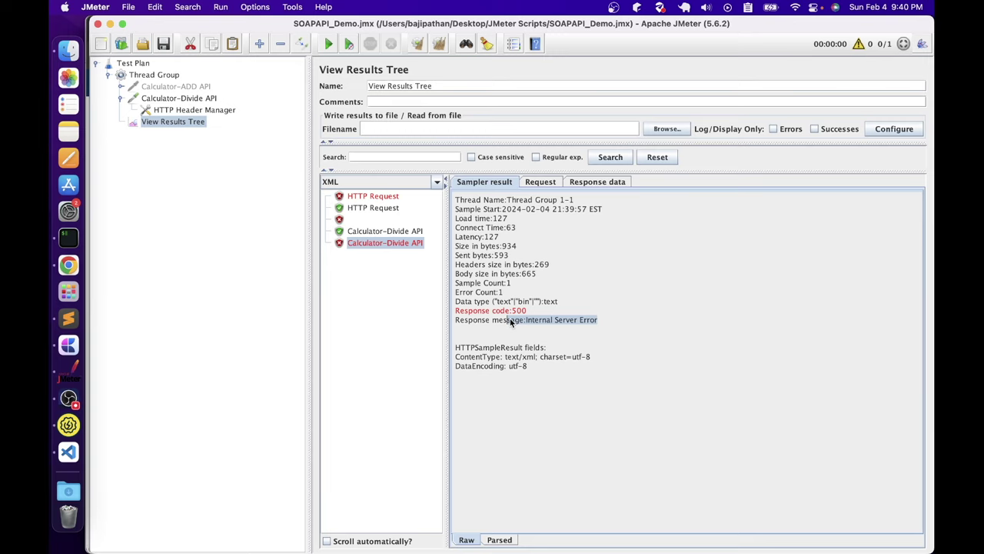
# Expand soap:Fault in the failed sample's response body and read the full faultstring text
pyautogui.click(601, 185)
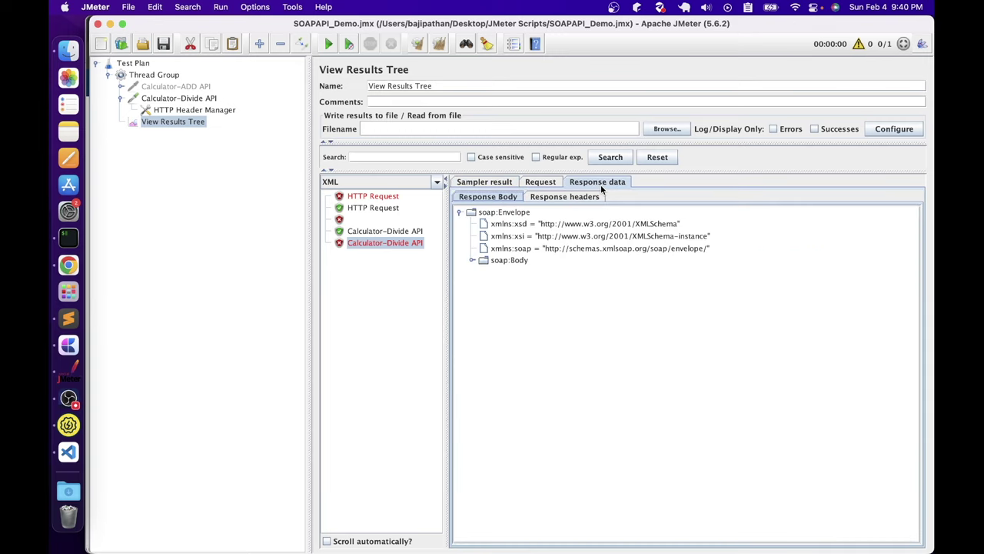
pyautogui.click(472, 262)
pyautogui.click(484, 271)
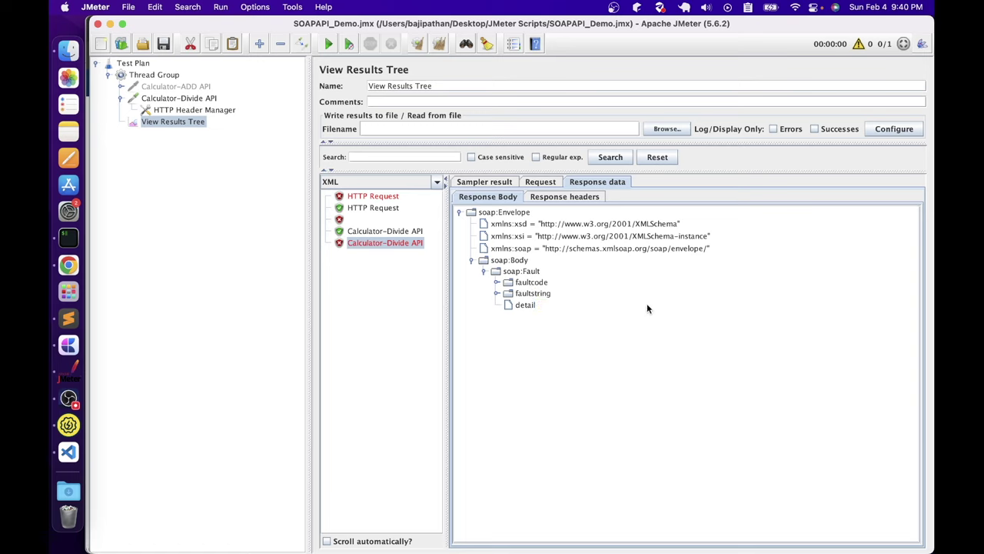
pyautogui.click(496, 293)
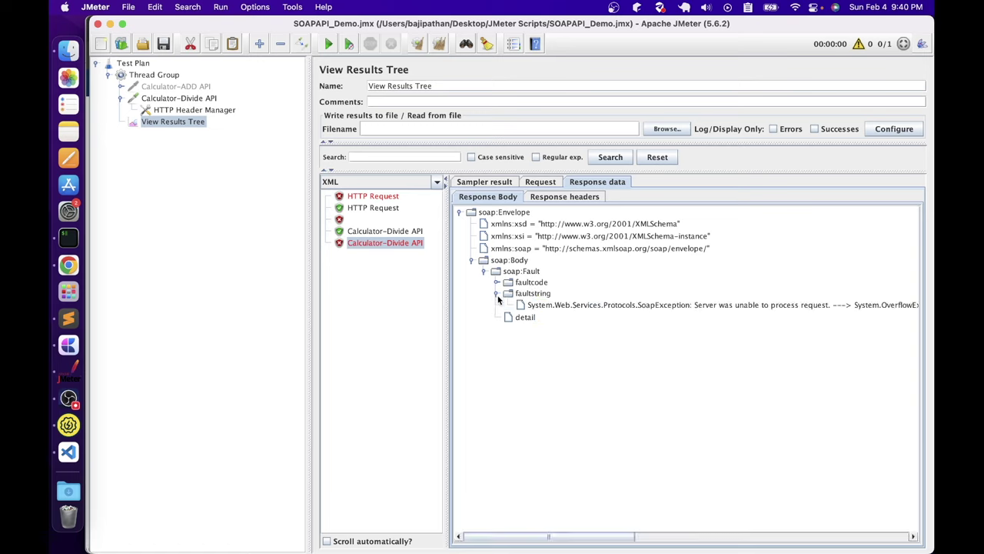
pyautogui.hscroll(3, 597, 425)
pyautogui.click(616, 305)
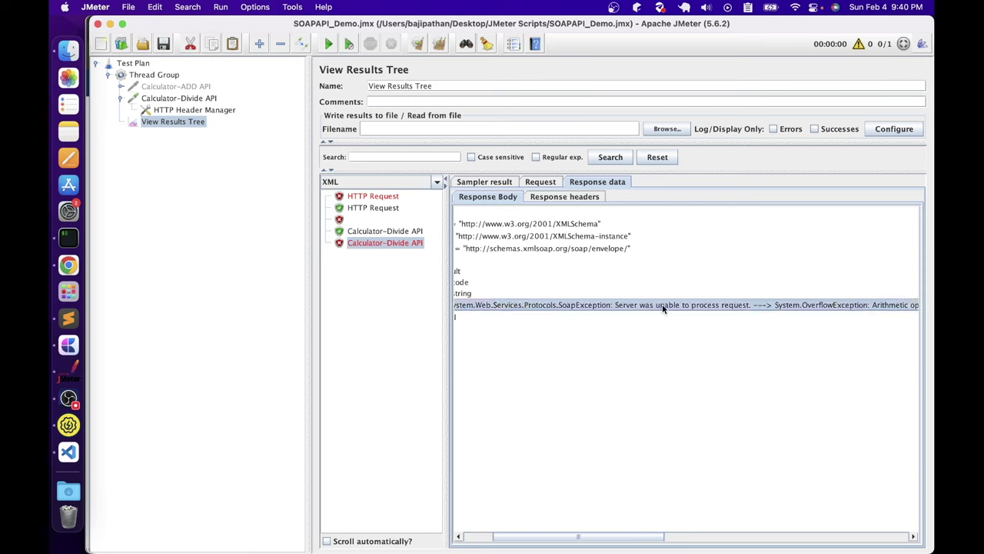
pyautogui.moveTo(622, 537); pyautogui.dragTo(701, 537)
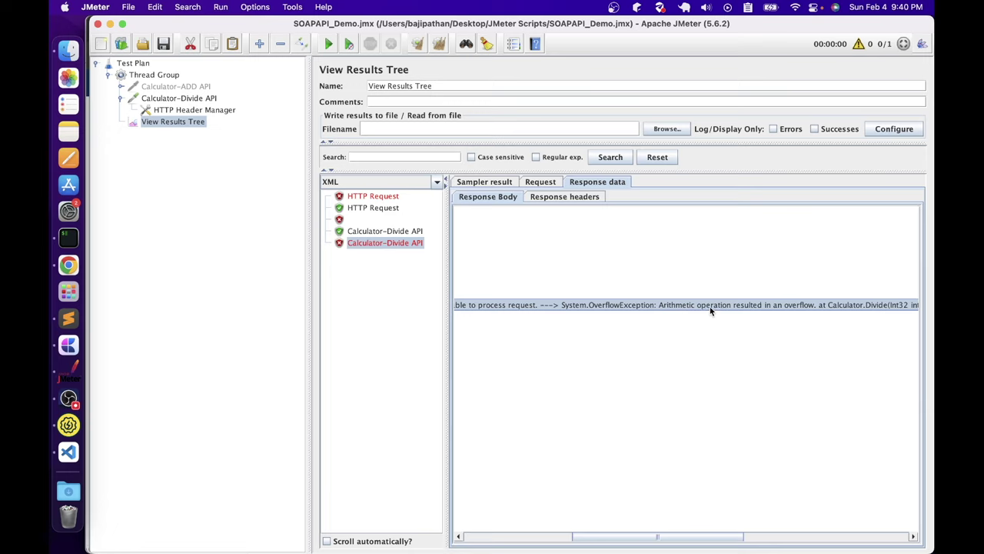
pyautogui.moveTo(720, 536); pyautogui.dragTo(884, 532)
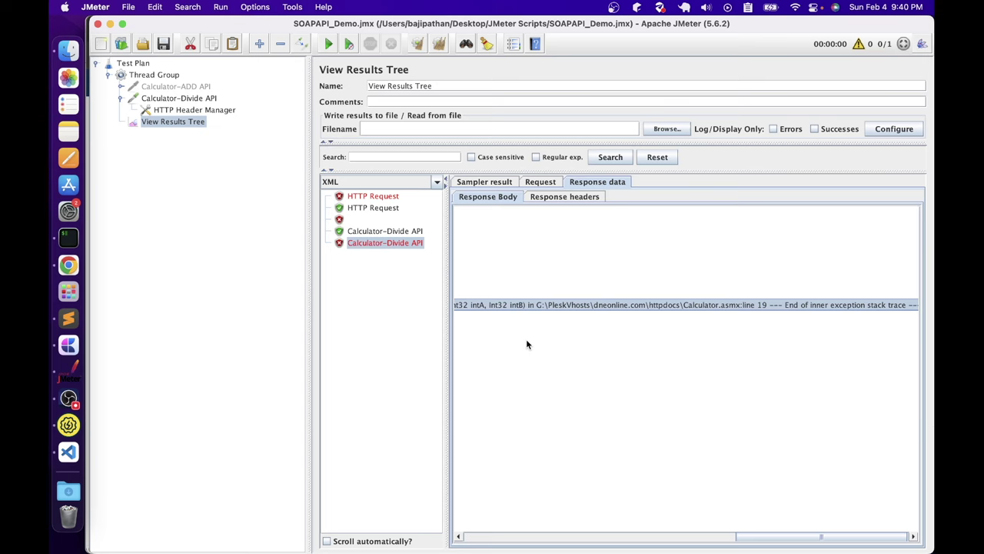
# Set intB back to 3 in the Calculator-Divide API request body
pyautogui.click(203, 100)
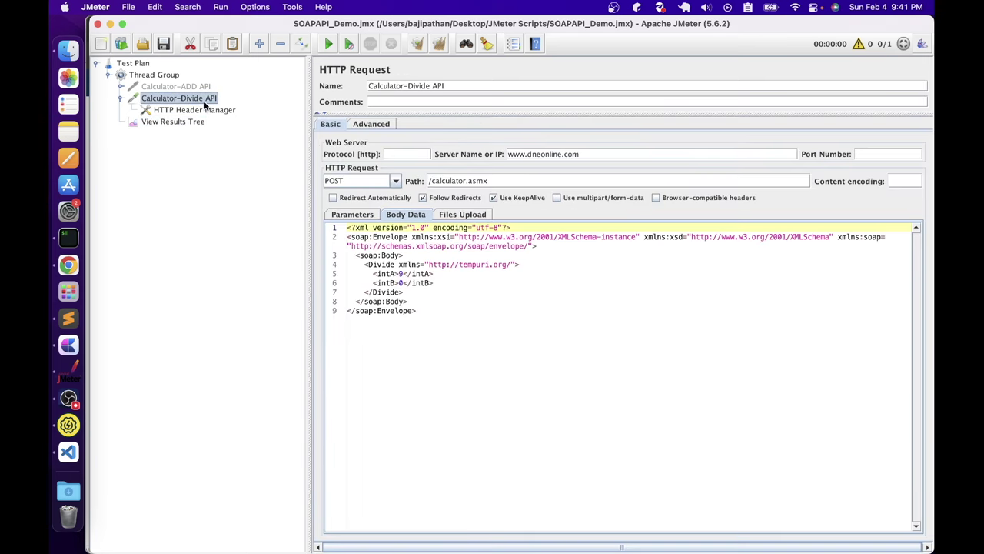
pyautogui.doubleClick(401, 283)
pyautogui.write('3')
# Delete one character from the opening Divide tag in the request body to malform the XML, and save the test plan
pyautogui.click(389, 264)
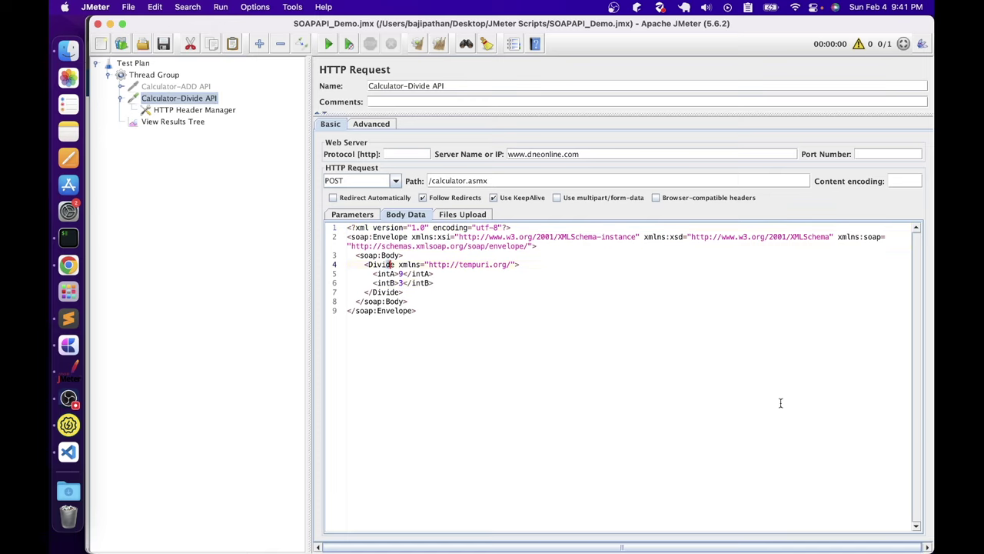
pyautogui.press('Delete')
pyautogui.click(727, 448)
pyautogui.click(163, 44)
# Run the test plan with the malformed body and check the response code in the newest sampler result
pyautogui.click(173, 121)
pyautogui.press('super+r')
pyautogui.click(484, 182)
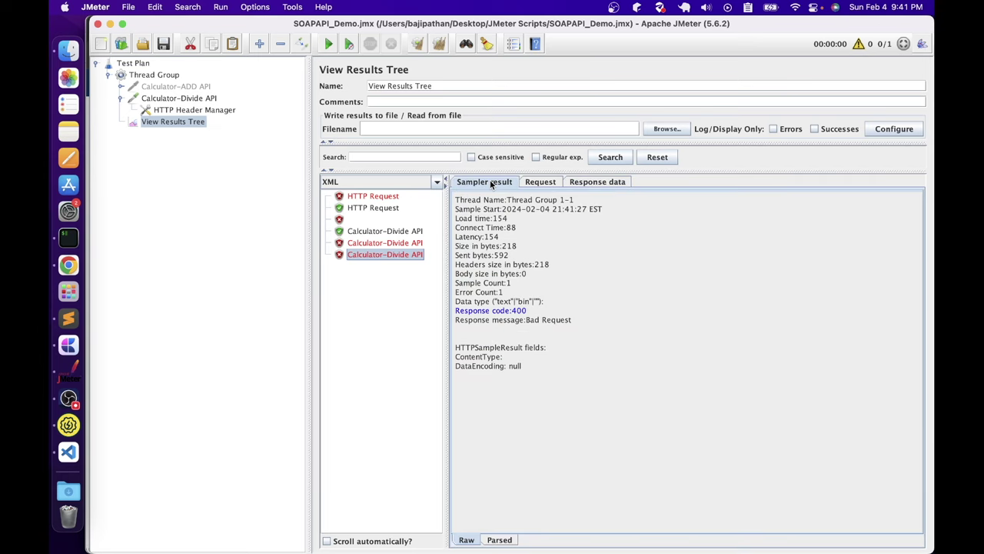
pyautogui.click(515, 308)
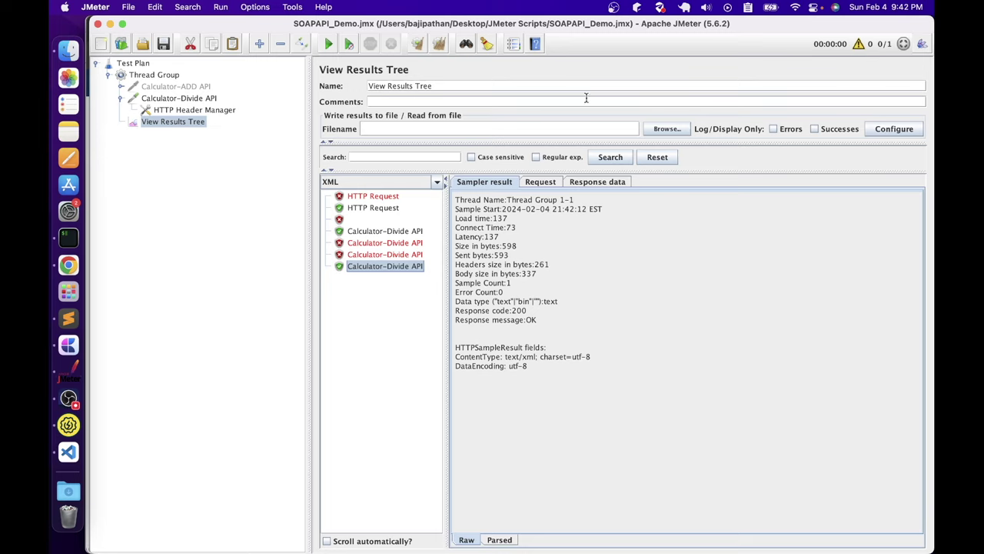
# Open the SSL Manager's client certificate file chooser and dismiss it without choosing a certificate
pyautogui.click(265, 6)
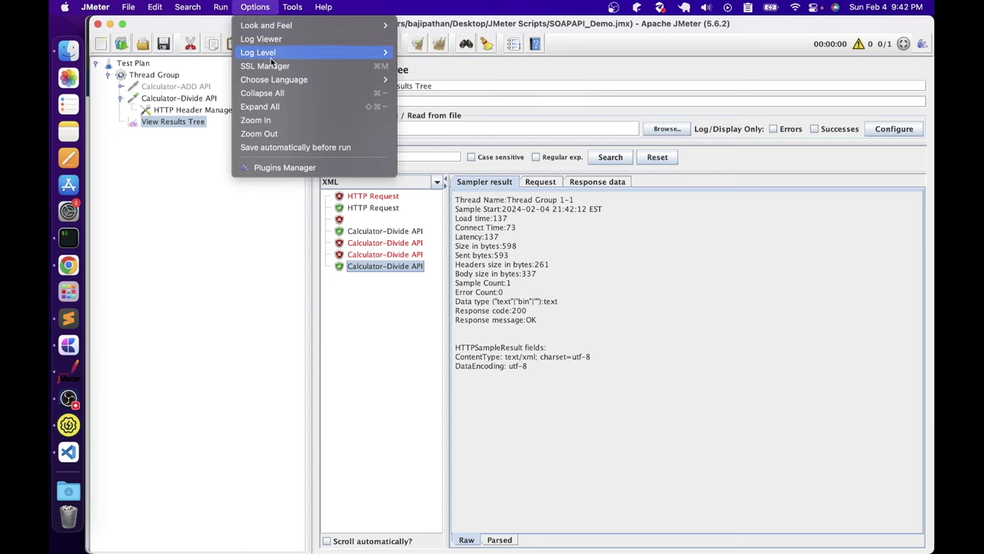
pyautogui.click(263, 65)
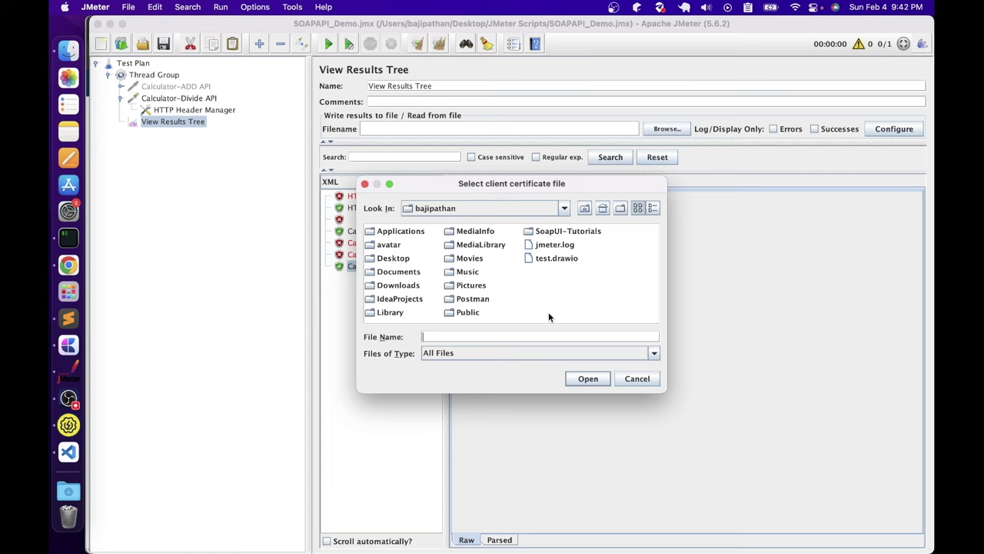
pyautogui.click(642, 378)
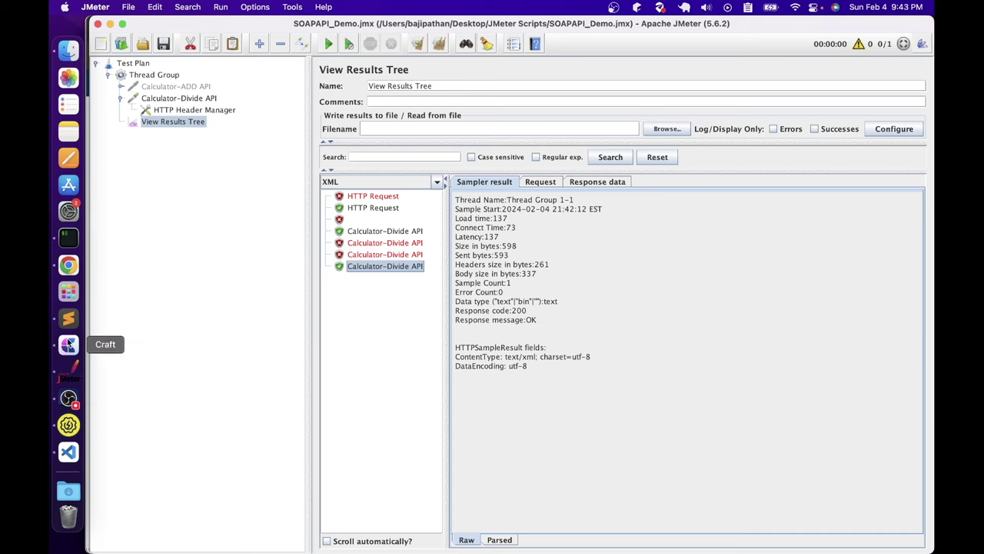
# Open system.properties from JMeter's bin folder in Finder with Visual Studio Code
pyautogui.click(69, 51)
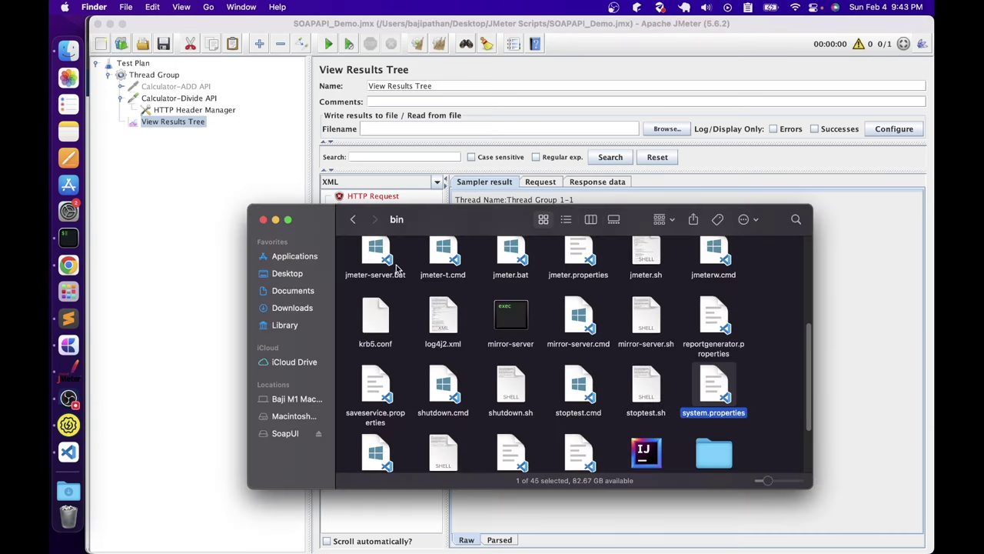
pyautogui.rightClick(712, 391)
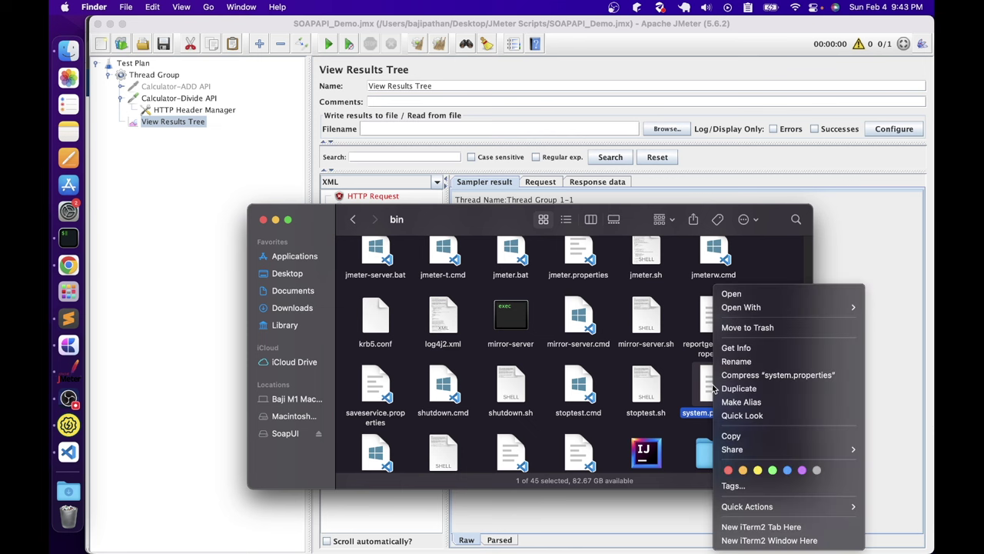
pyautogui.moveTo(744, 314)
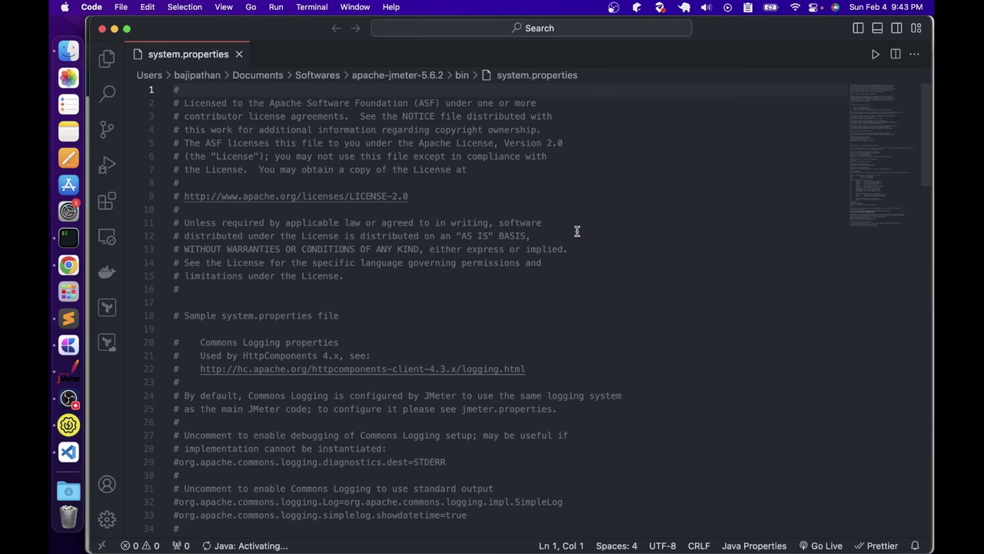
# Search system.properties for javax.net.ssl to locate the SSL properties
pyautogui.click(629, 307)
pyautogui.press('super+f')
pyautogui.write('javax.n')
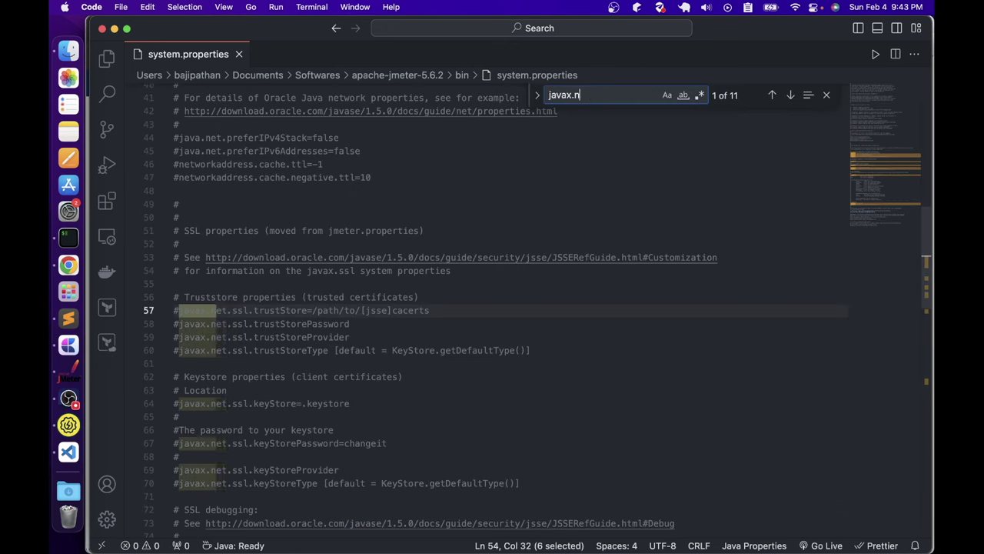
pyautogui.write('et.ssl')
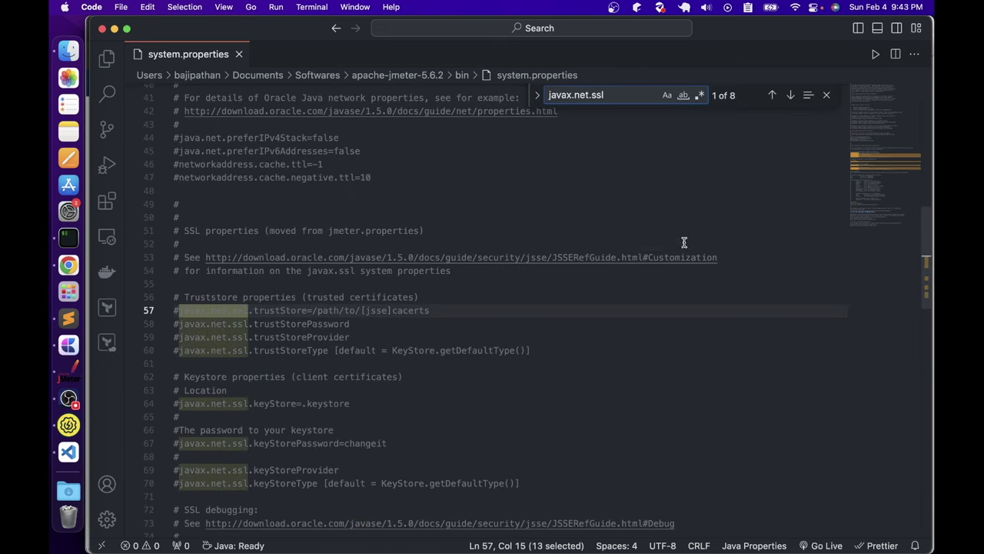
pyautogui.click(684, 244)
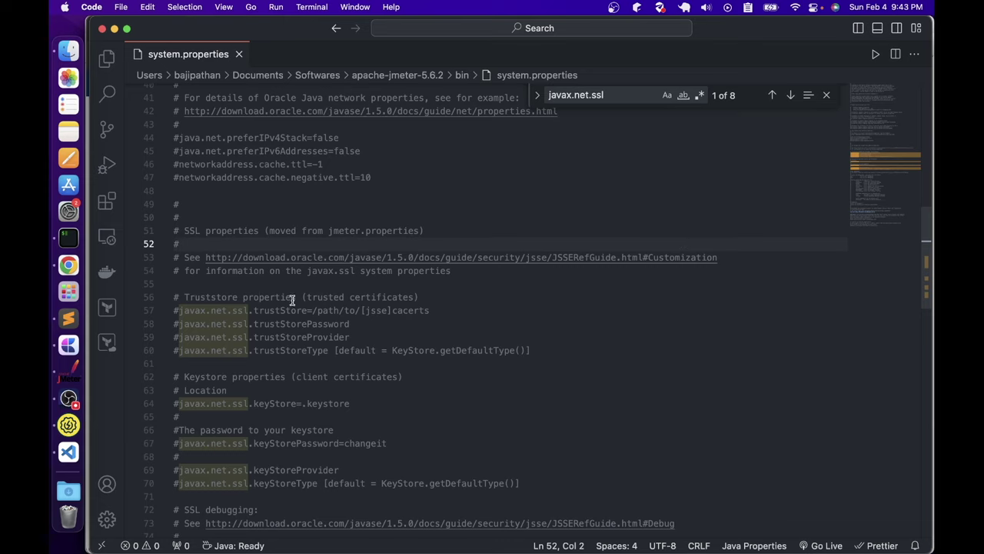
# Examine the javax.net.ssl trustStore path and trustStorePassword properties, and close the editor to return to JMeter
pyautogui.moveTo(362, 323); pyautogui.dragTo(175, 309)
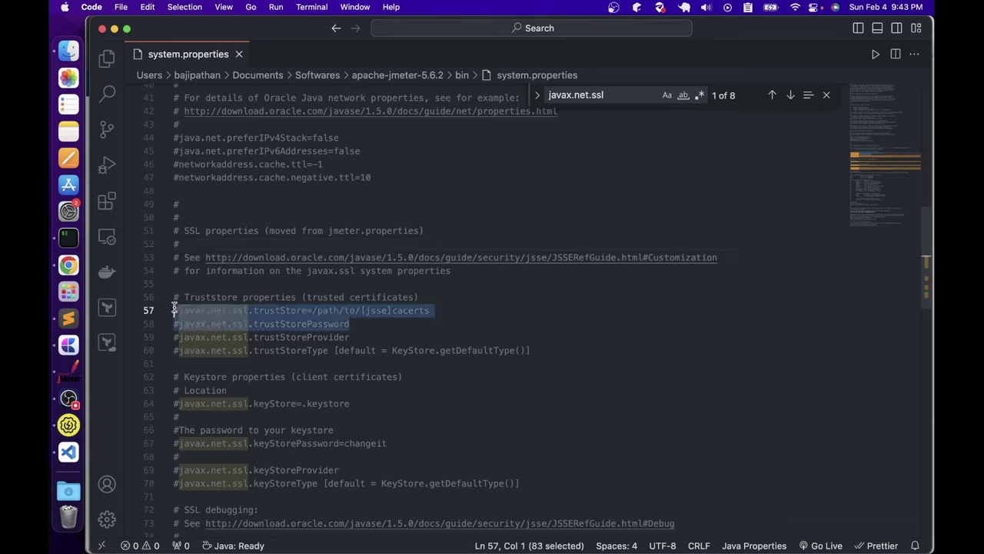
pyautogui.click(311, 310)
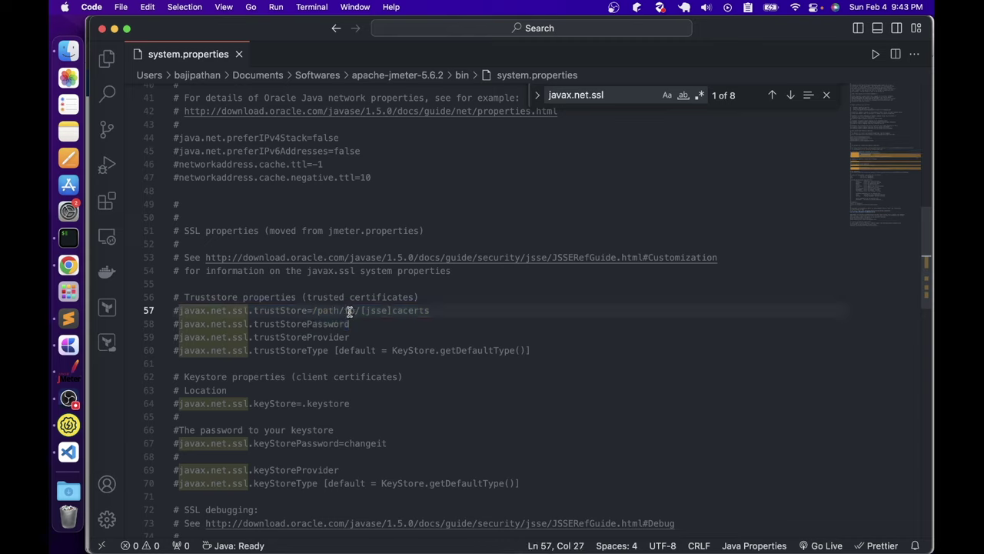
pyautogui.moveTo(430, 310); pyautogui.dragTo(254, 324)
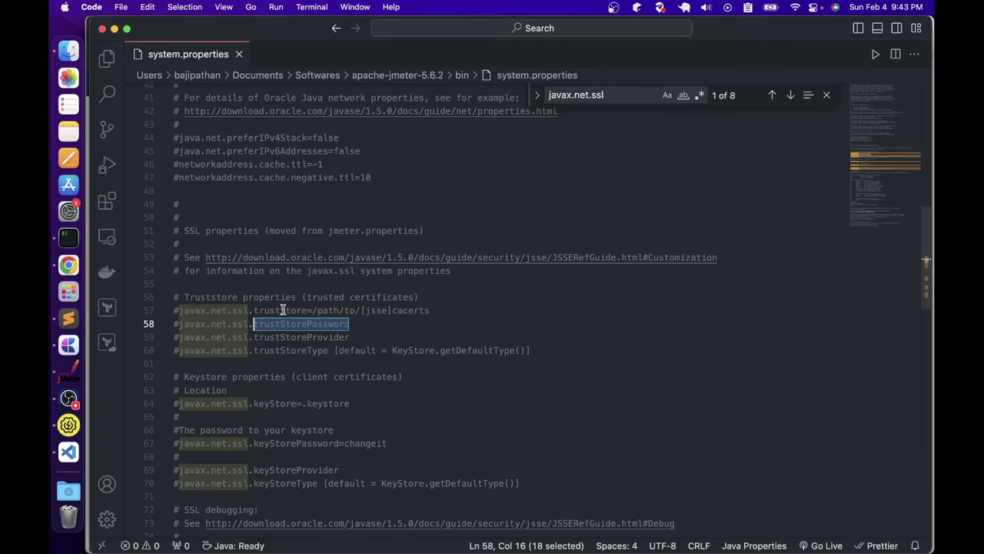
pyautogui.click(103, 30)
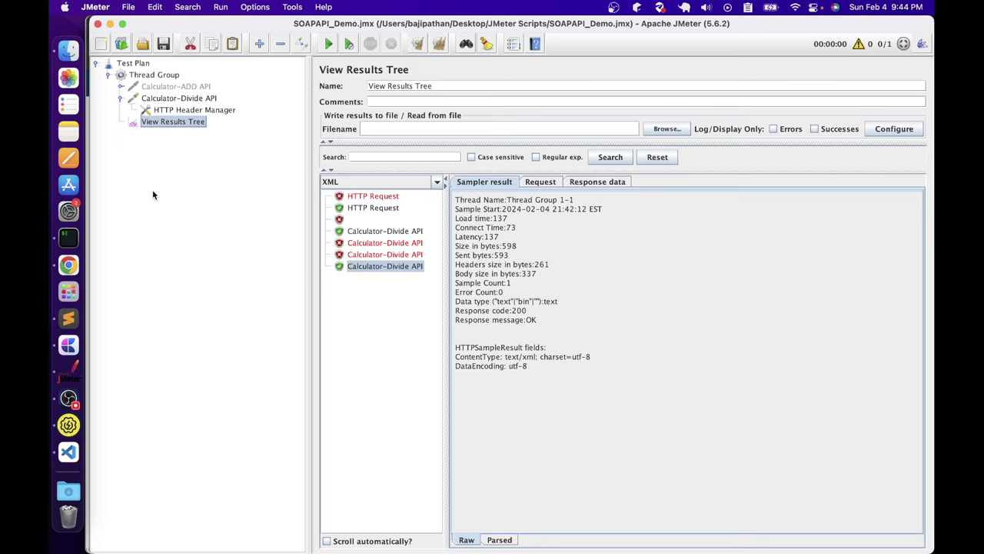
# Open the RESTAPI_Demo.jmx test plan from the JMeter Scripts folder in place of the SOAP plan
pyautogui.click(202, 99)
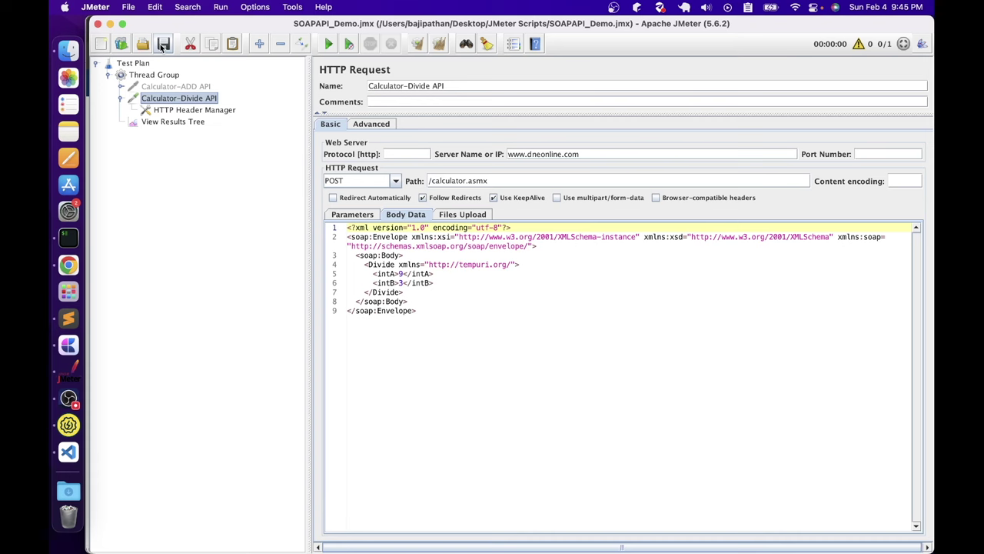
pyautogui.click(128, 7)
pyautogui.click(131, 51)
pyautogui.click(470, 244)
pyautogui.click(588, 377)
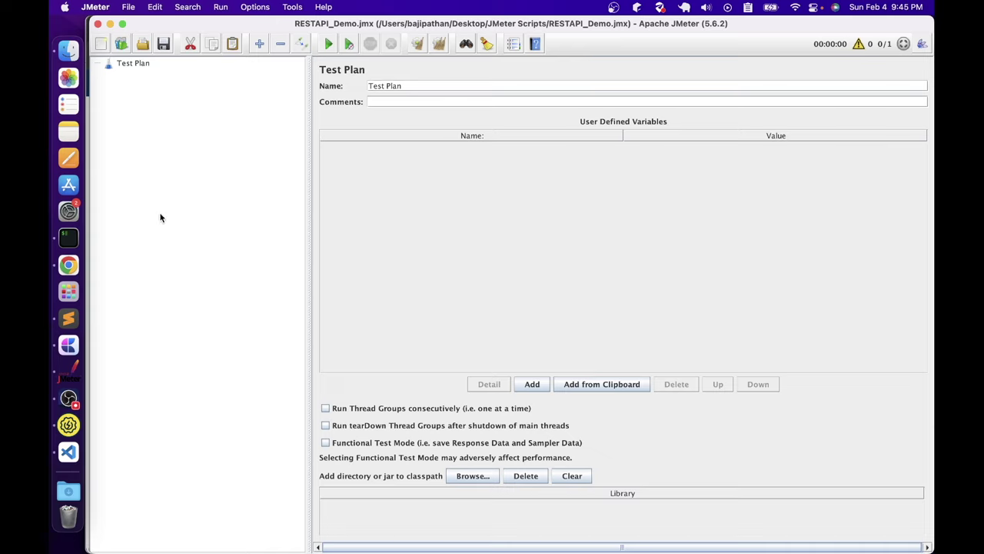
# Switch to Chrome and open the Weather API Documentation link from WeatherAPI's Interactive API Explorer in a new tab
pyautogui.press('super+Tab')
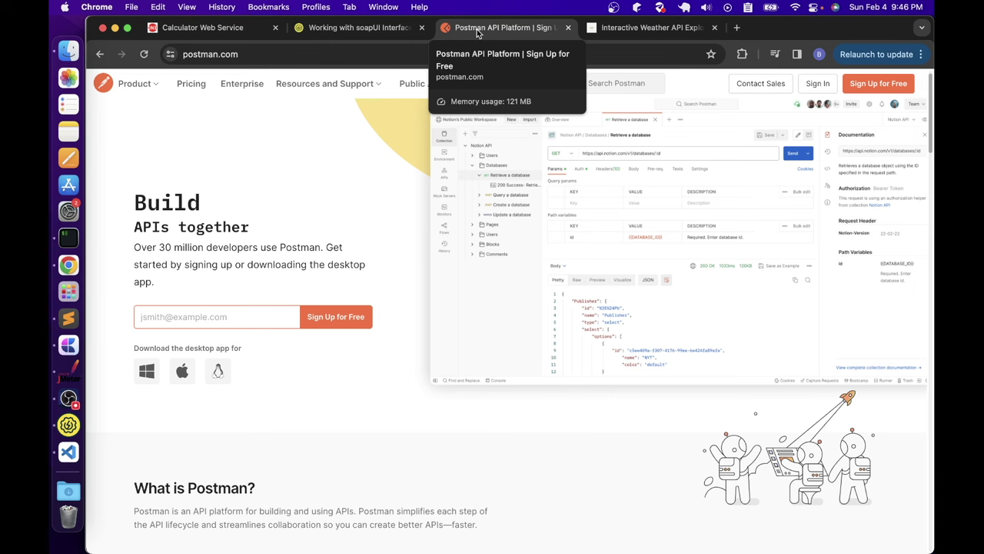
pyautogui.click(639, 29)
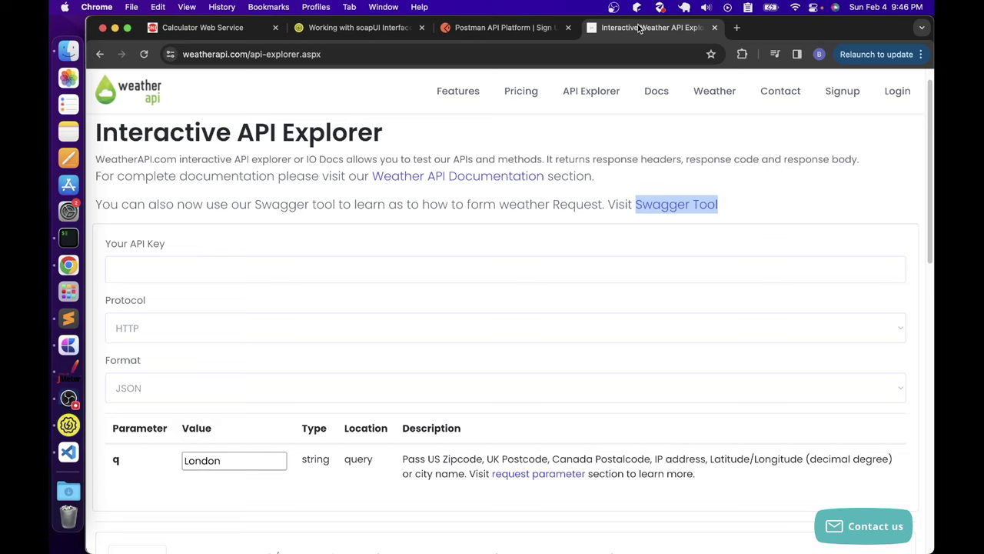
pyautogui.rightClick(433, 180)
pyautogui.click(482, 188)
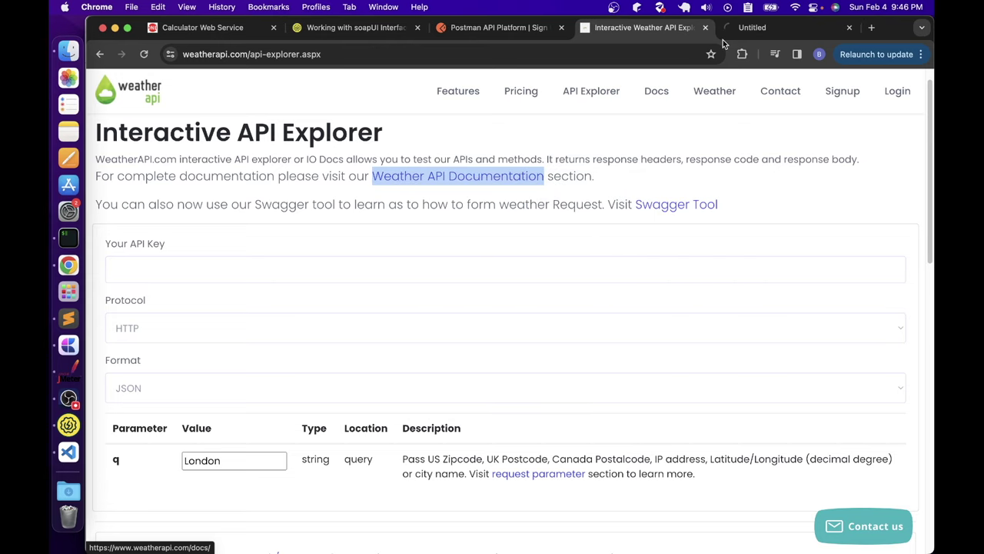
pyautogui.hotkey('ctrl', 'Tab')
# Look through the WeatherAPI documentation's API list and examine its Forecast API section
pyautogui.scroll(-10, 343, 275)
pyautogui.scroll(-8, 341, 277)
pyautogui.scroll(12, 340, 277)
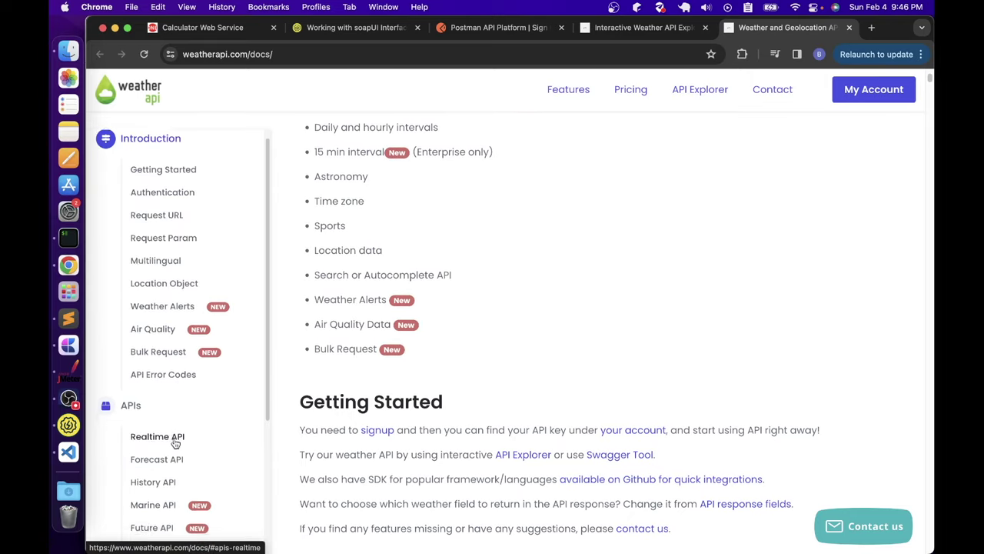
pyautogui.scroll(-5, 176, 361)
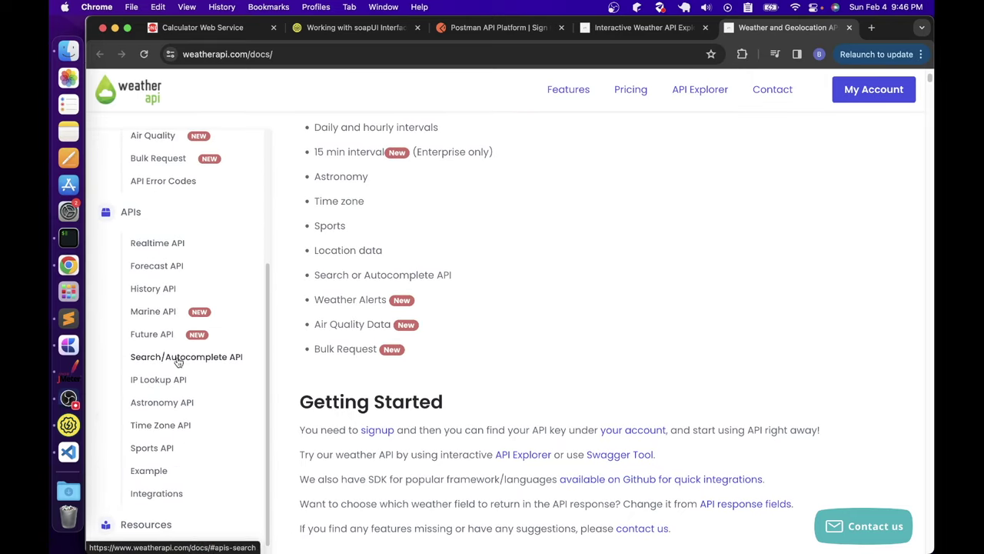
pyautogui.click(163, 268)
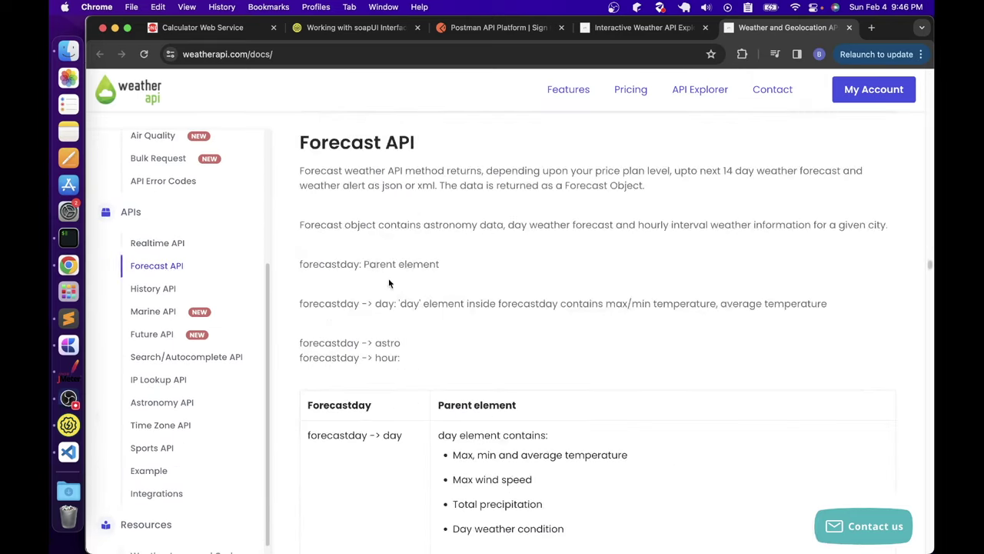
pyautogui.scroll(-10, 382, 319)
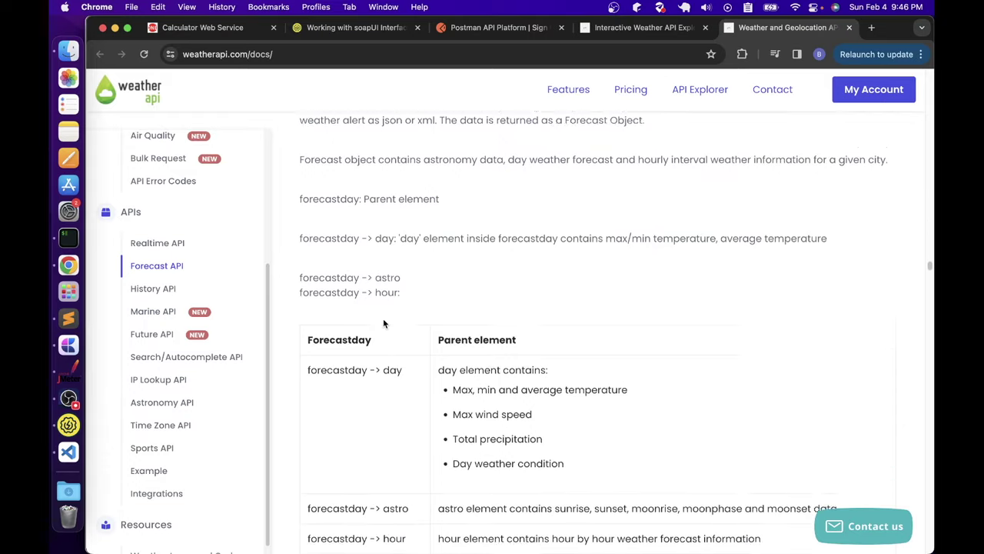
# Examine the API Error Codes table with its HTTP status codes, and the start of the Realtime API section
pyautogui.scroll(15, 381, 318)
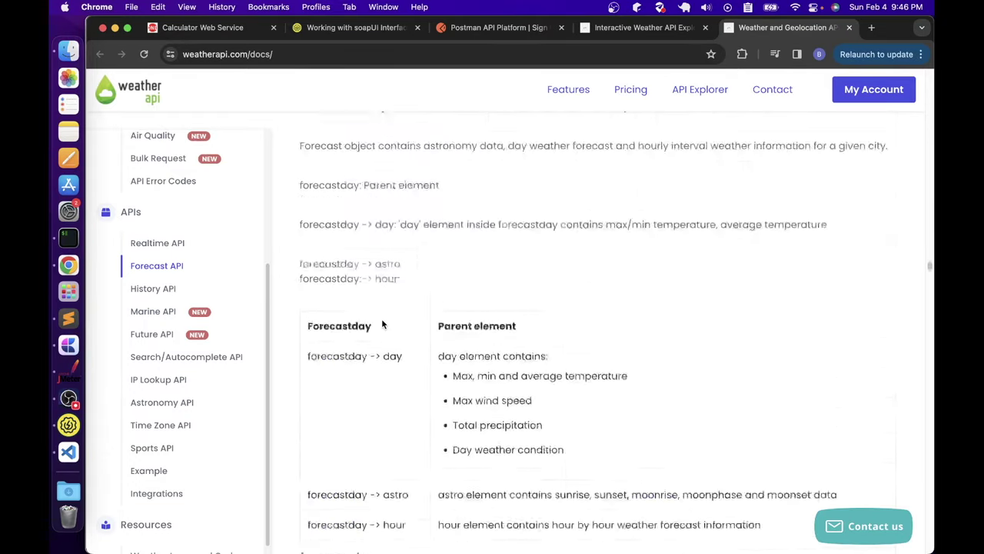
pyautogui.scroll(5, 381, 311)
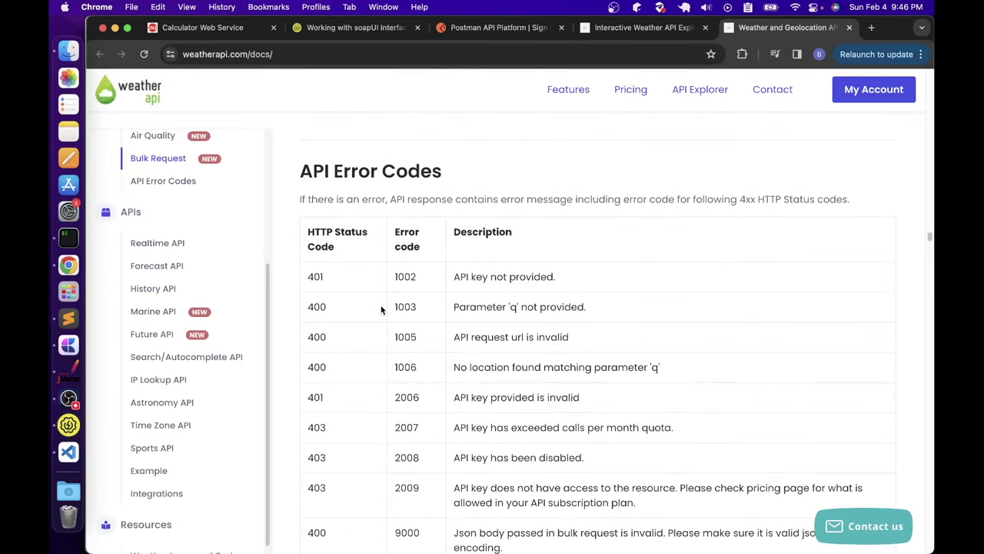
pyautogui.scroll(-2, 566, 351)
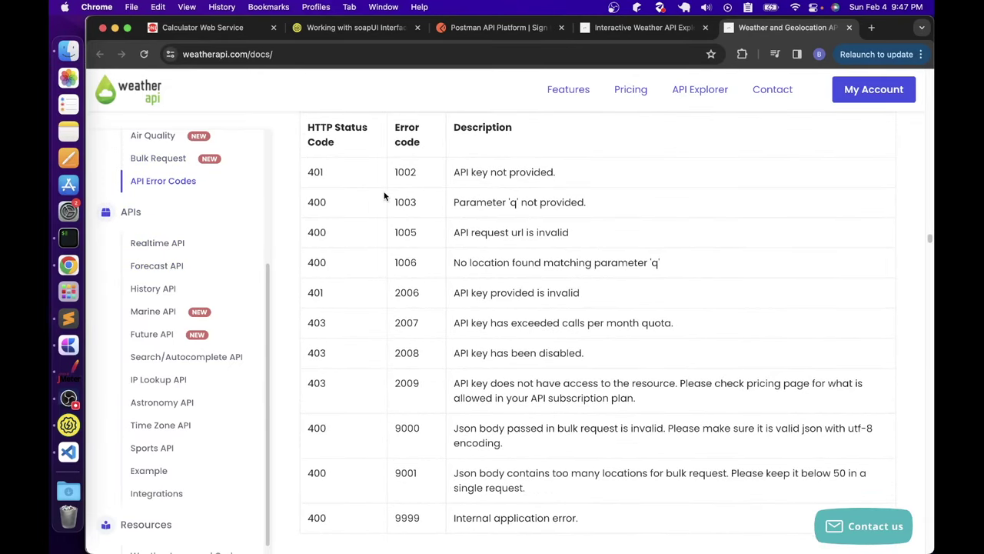
pyautogui.moveTo(296, 163); pyautogui.dragTo(396, 429)
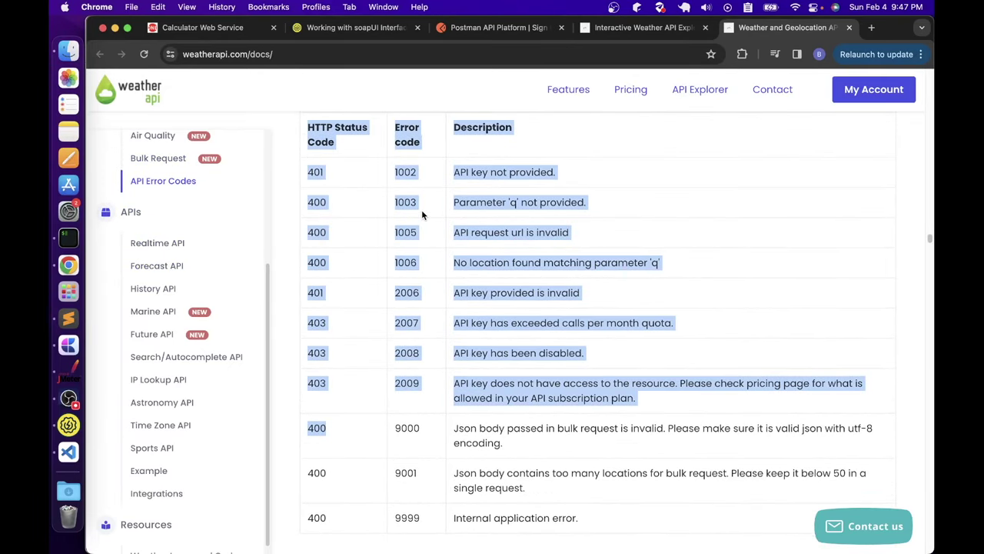
pyautogui.moveTo(411, 173); pyautogui.dragTo(408, 390)
pyautogui.click(415, 394)
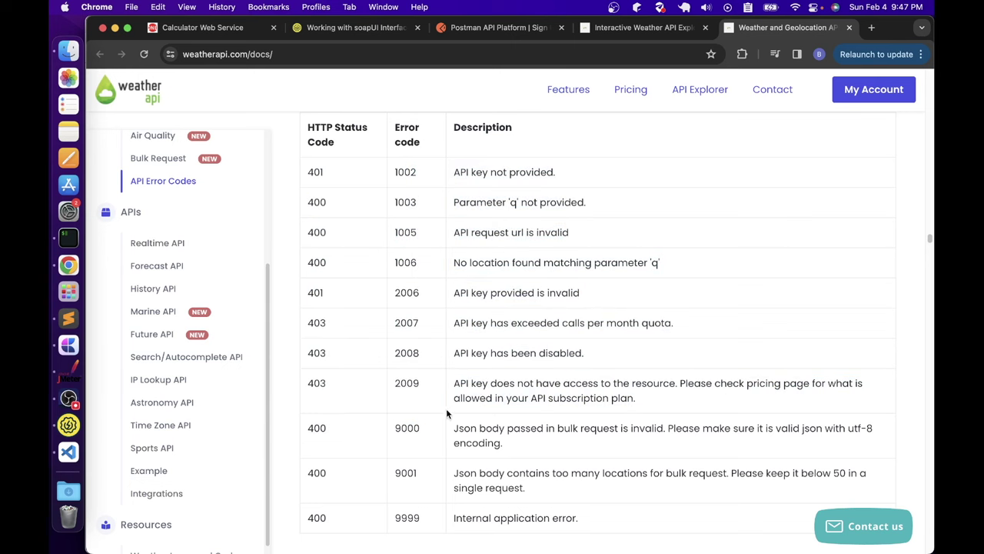
pyautogui.scroll(-1, 611, 329)
pyautogui.scroll(-5, 611, 328)
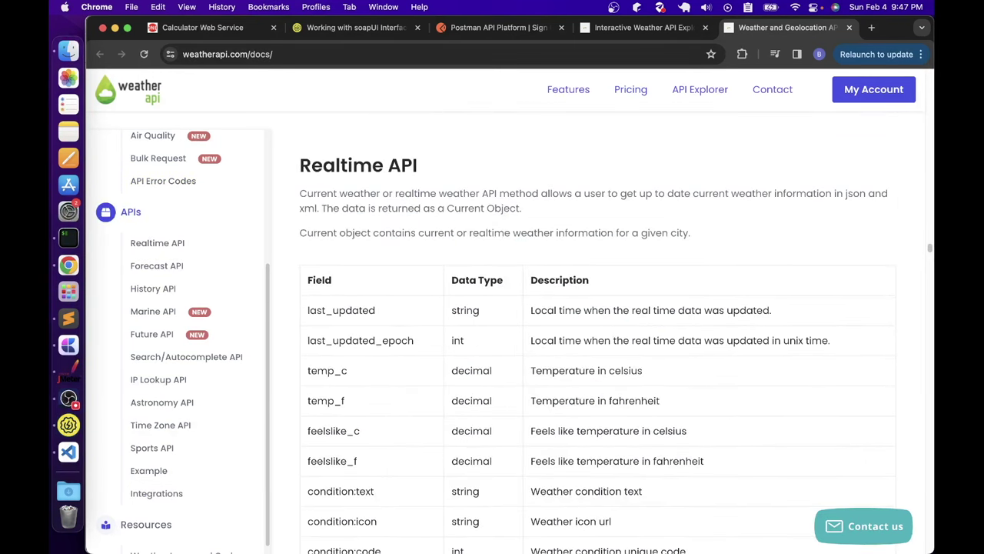
# Return to the documentation's introduction and examine the Getting Started and Authentication sections, including the key parameter
pyautogui.moveTo(929, 257); pyautogui.dragTo(927, 60)
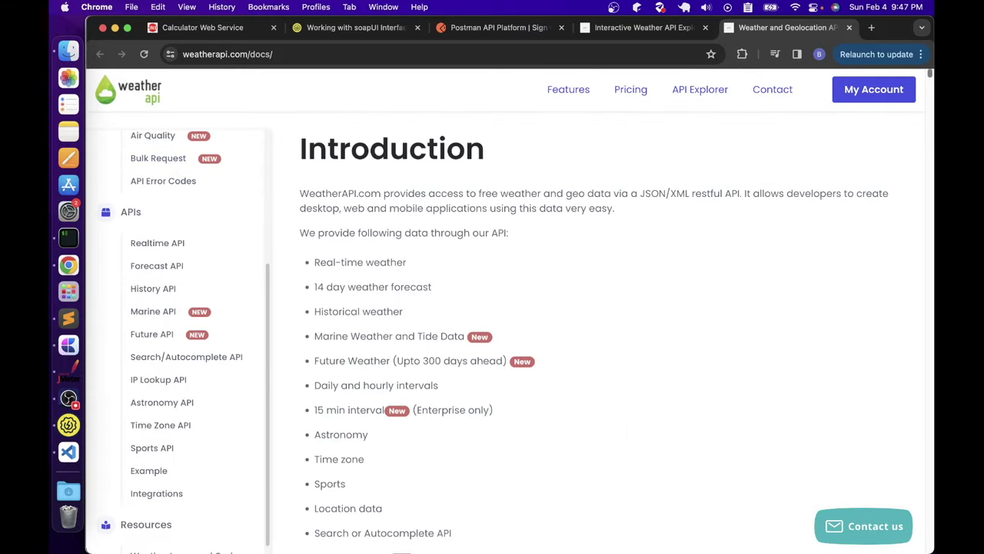
pyautogui.scroll(-6, 929, 81)
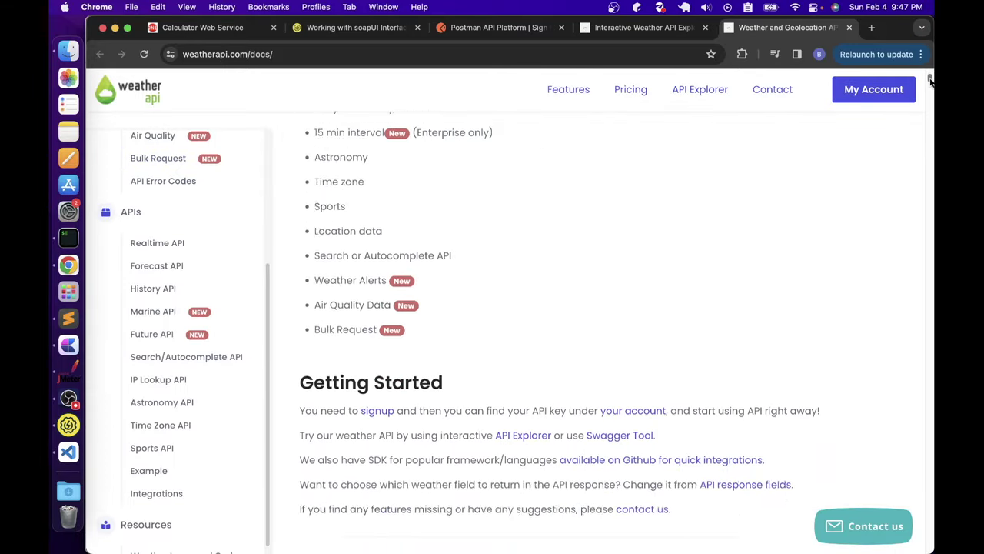
pyautogui.scroll(2, 324, 396)
pyautogui.scroll(-3, 323, 401)
pyautogui.moveTo(652, 420); pyautogui.dragTo(674, 420)
pyautogui.moveTo(400, 471); pyautogui.dragTo(296, 306)
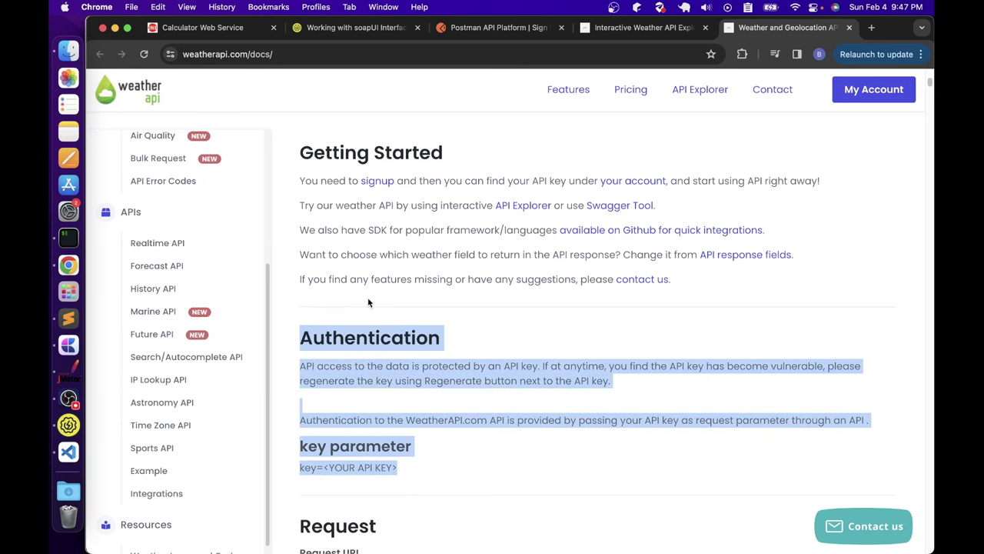
# Open the Swagger Tool link from the Interactive API Explorer page in a new tab and bring that tab forward
pyautogui.click(632, 30)
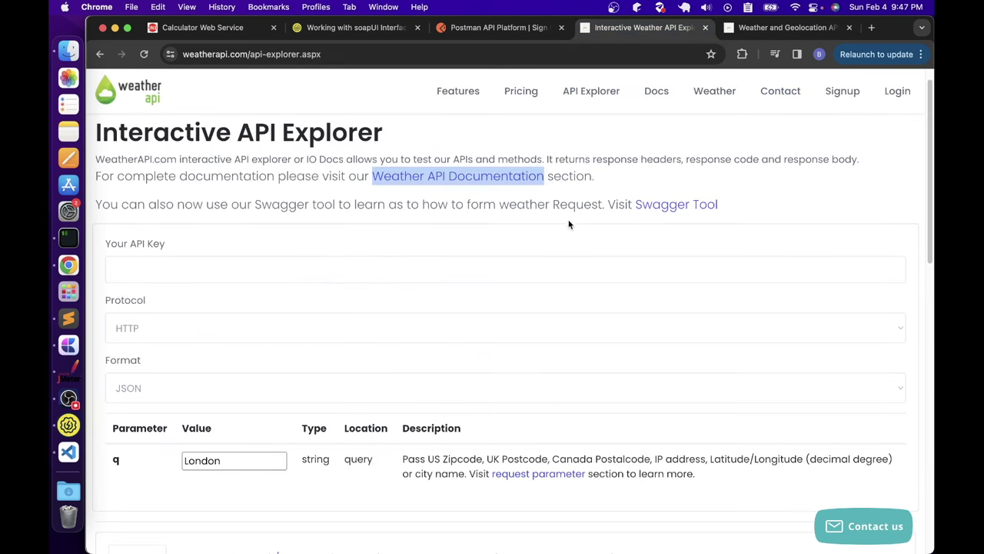
pyautogui.rightClick(655, 205)
pyautogui.click(669, 211)
pyautogui.click(814, 31)
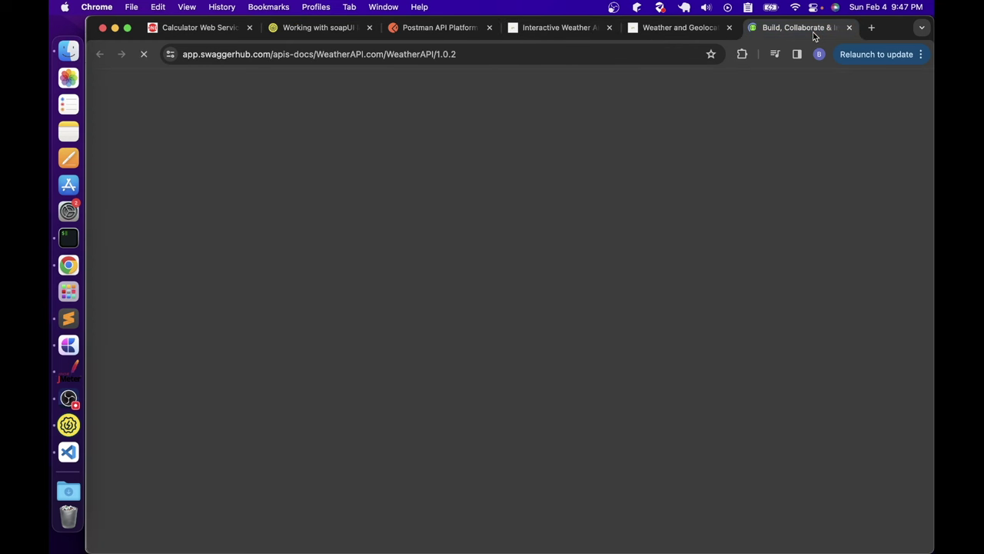
# Expand the GET /current.json Realtime API and view its API key authorization dialog, closing it without entering a key
pyautogui.scroll(-10, 358, 220)
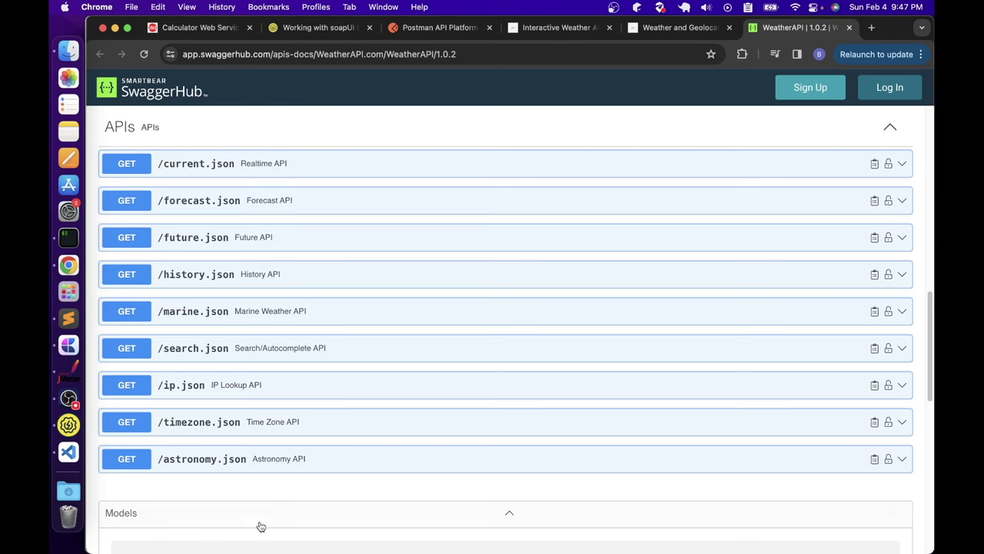
pyautogui.click(176, 166)
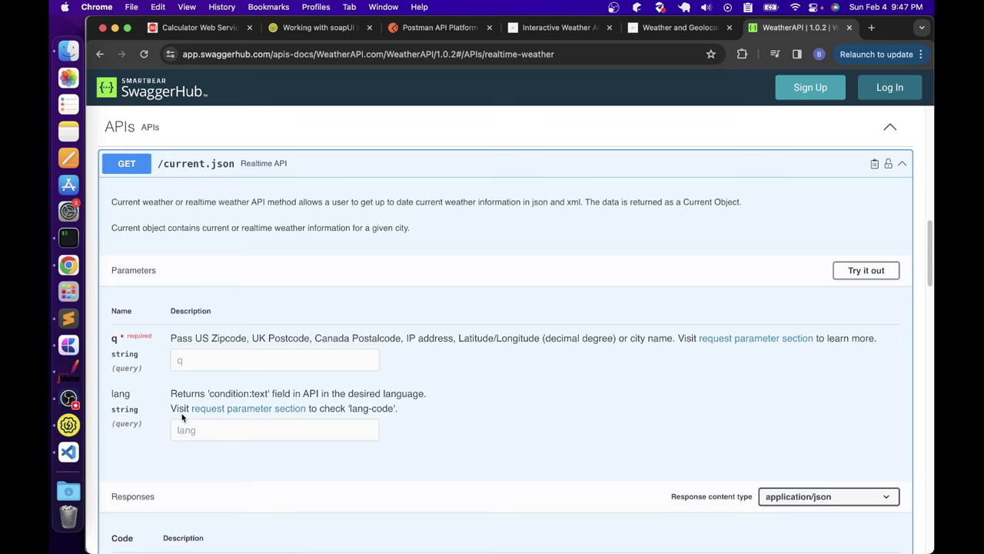
pyautogui.click(888, 165)
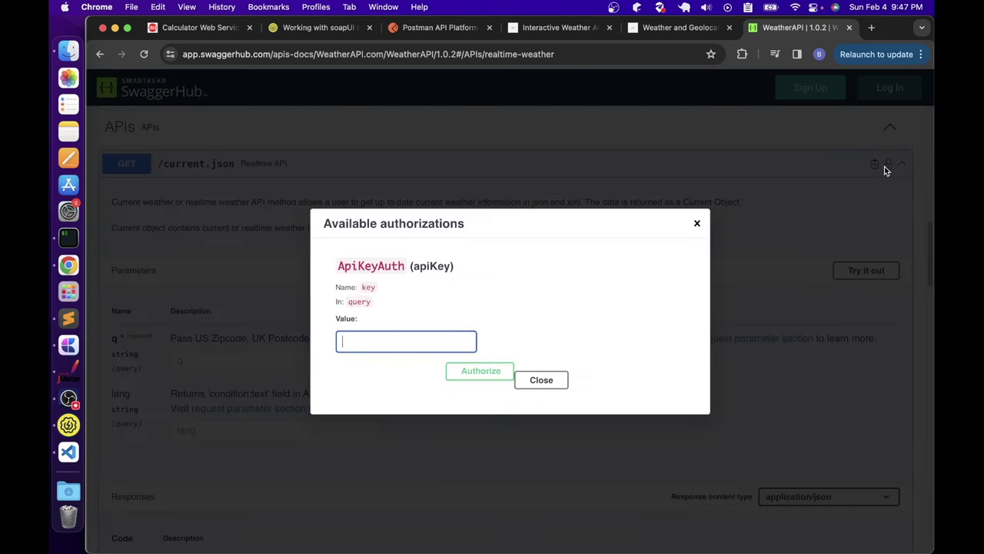
pyautogui.click(543, 380)
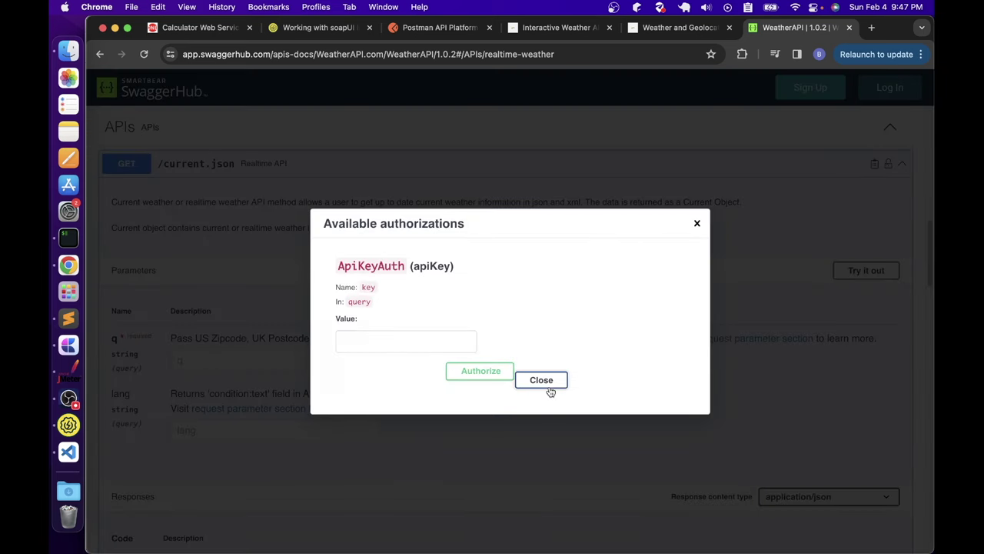
# Examine the Realtime API's example 200 response and the error codes listed under its 400 response
pyautogui.scroll(-6, 339, 379)
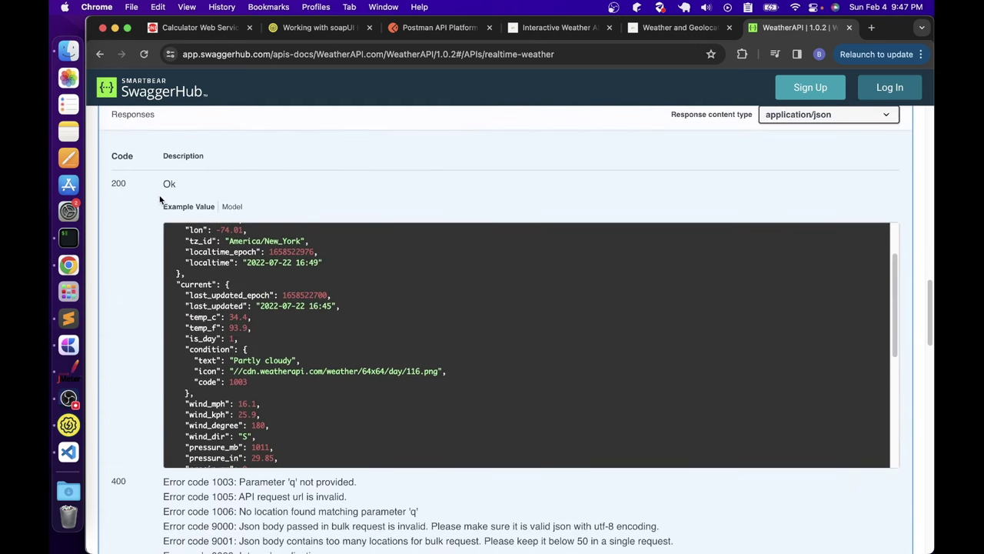
pyautogui.scroll(-3, 161, 200)
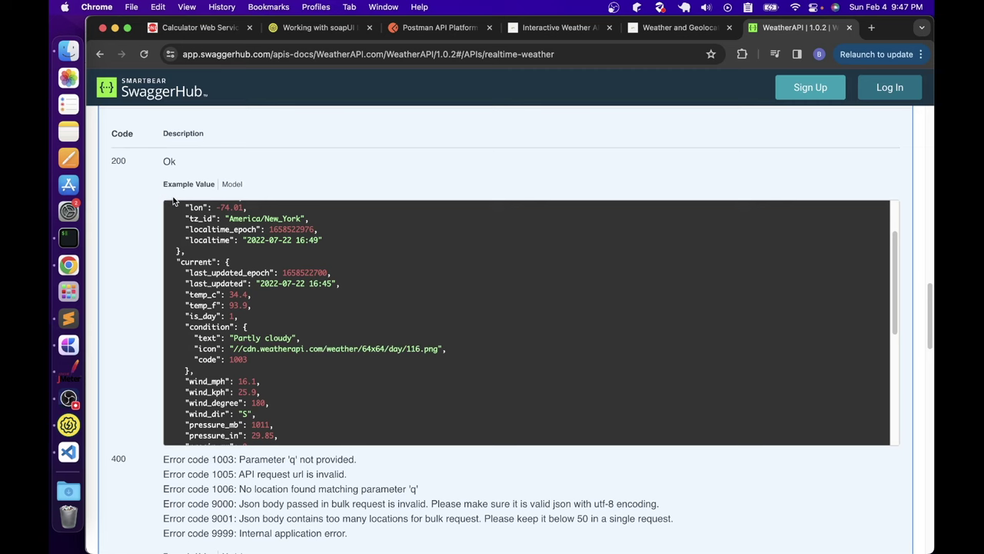
pyautogui.scroll(-3, 179, 232)
pyautogui.scroll(-5, 182, 232)
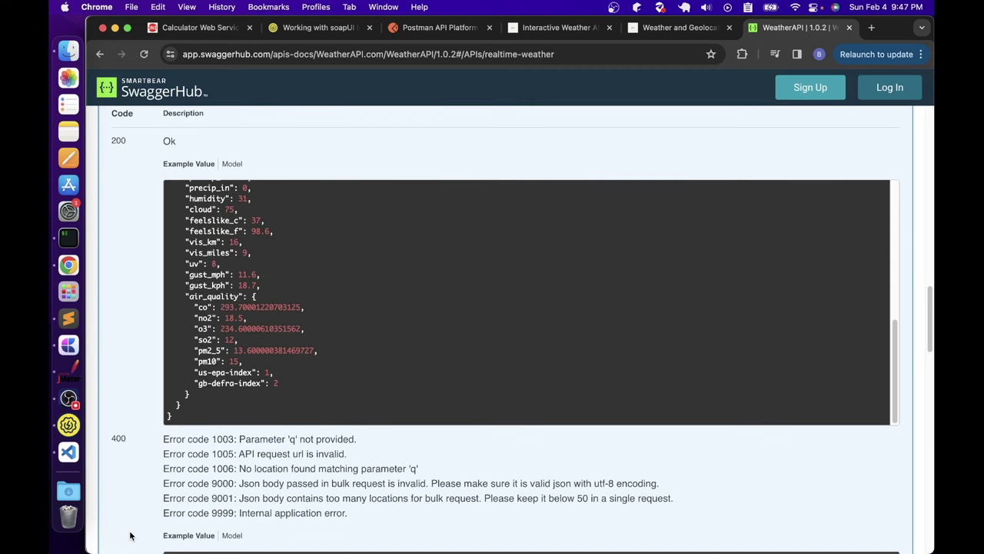
pyautogui.scroll(-3, 128, 462)
pyautogui.tripleClick(119, 353)
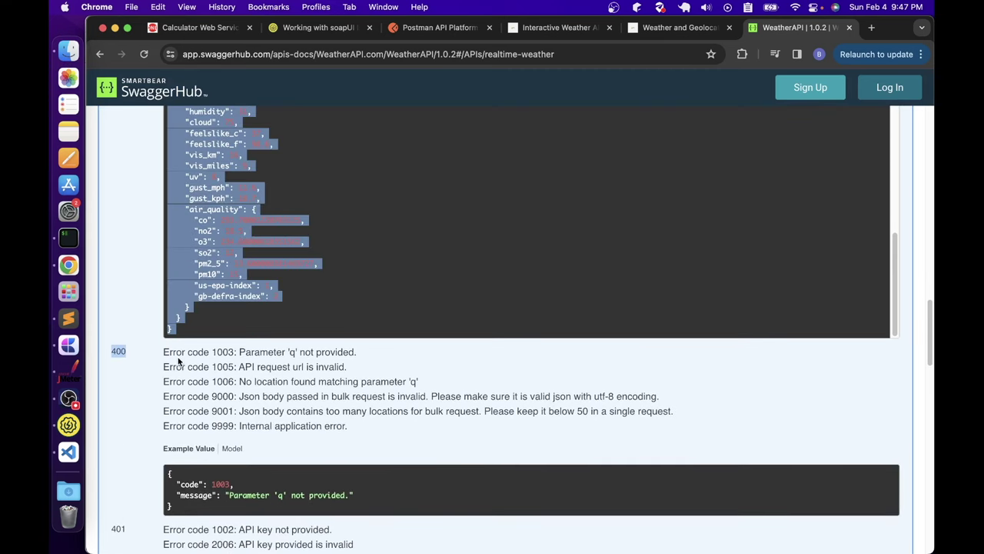
pyautogui.moveTo(161, 352); pyautogui.dragTo(367, 358)
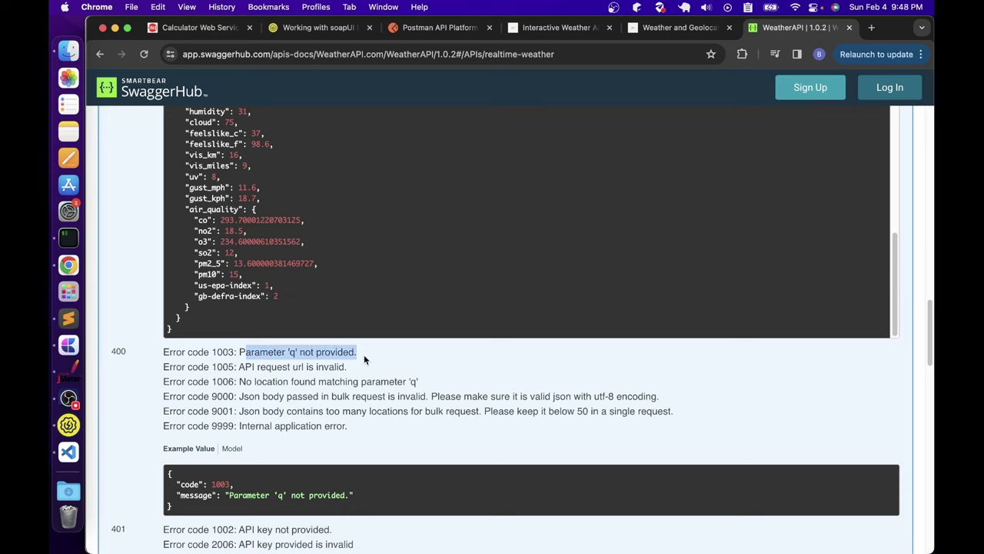
pyautogui.click(236, 368)
pyautogui.moveTo(237, 368); pyautogui.dragTo(359, 377)
# Examine the API key error codes 1002 and 2006 listed under the Realtime API's 401 response
pyautogui.scroll(-5, 358, 375)
pyautogui.doubleClick(119, 336)
pyautogui.click(183, 335)
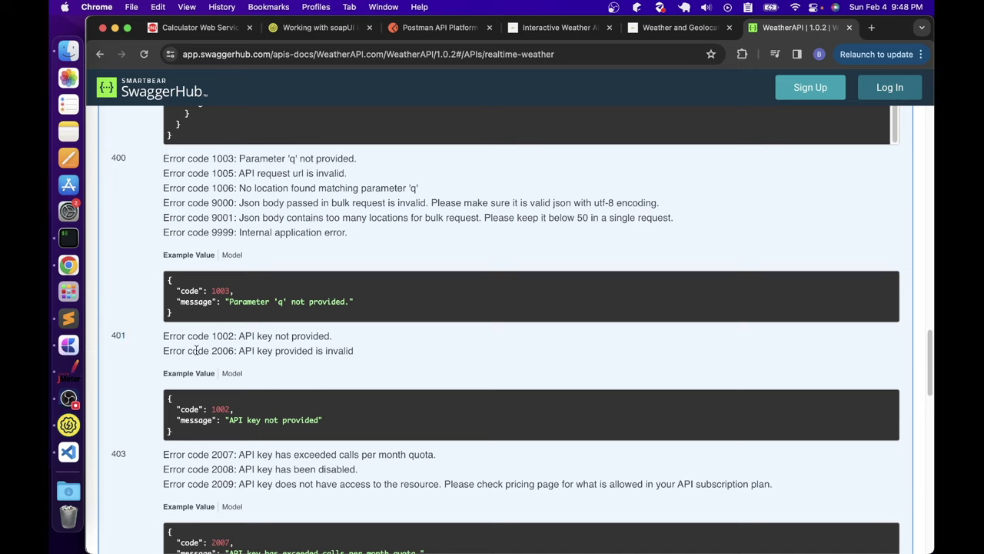
pyautogui.moveTo(213, 336); pyautogui.dragTo(318, 338)
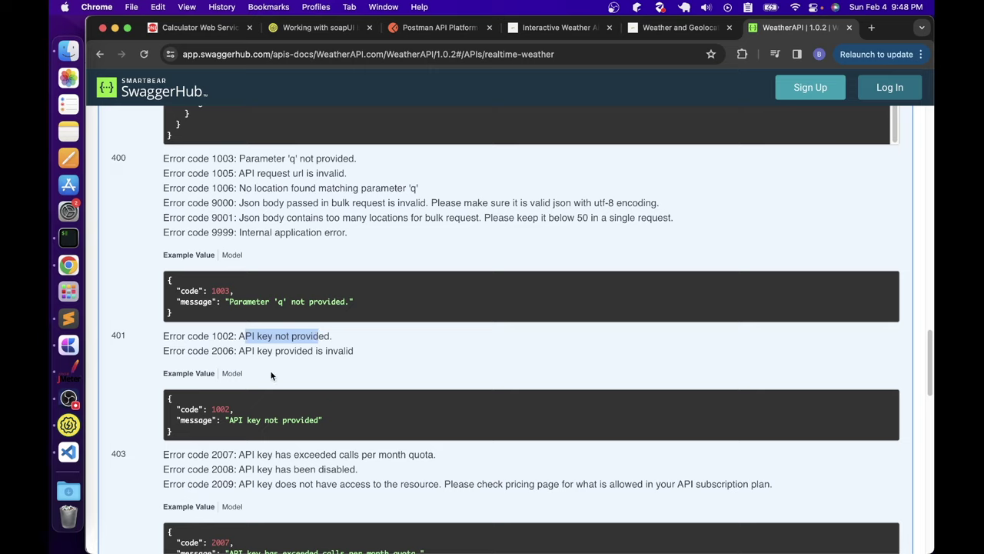
pyautogui.moveTo(233, 350); pyautogui.dragTo(367, 355)
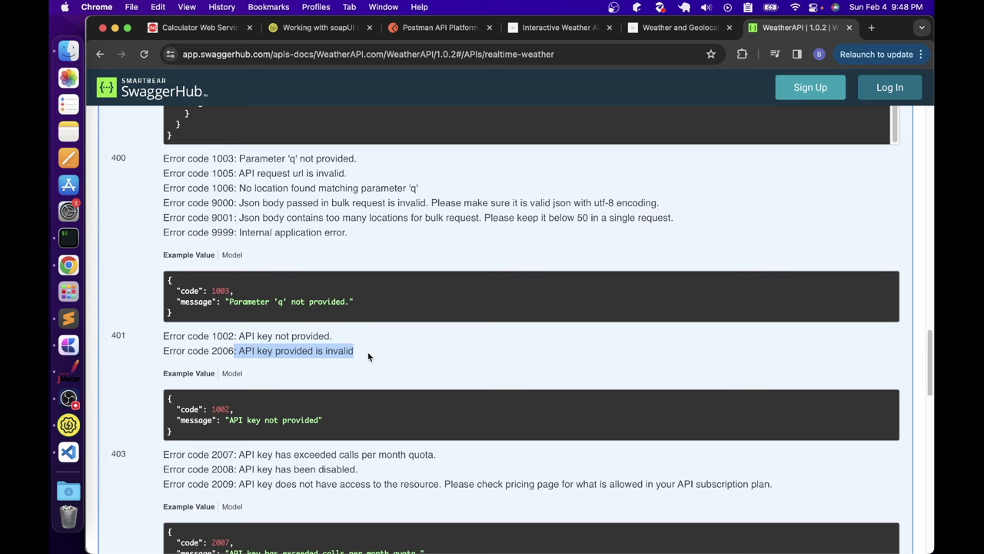
pyautogui.press('super+Tab')
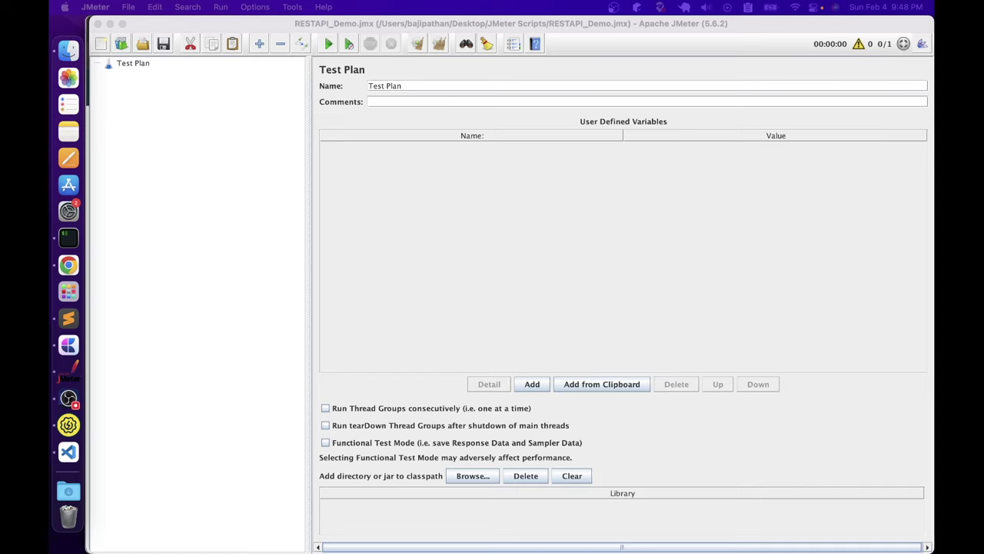
pyautogui.click(69, 266)
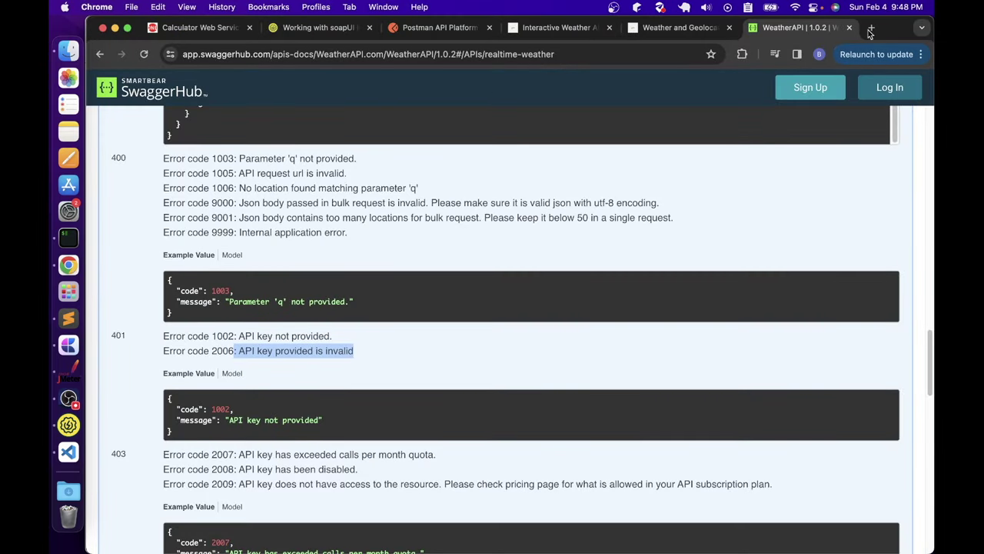
pyautogui.press('super+t')
pyautogui.write('http://universities.hipolabs.com/search?name=waterloo')
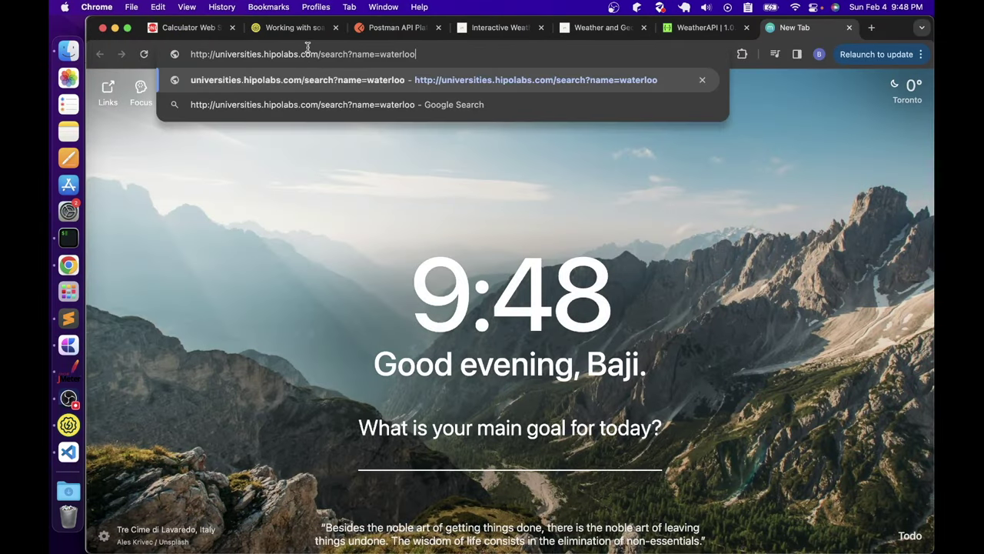
pyautogui.press('Return')
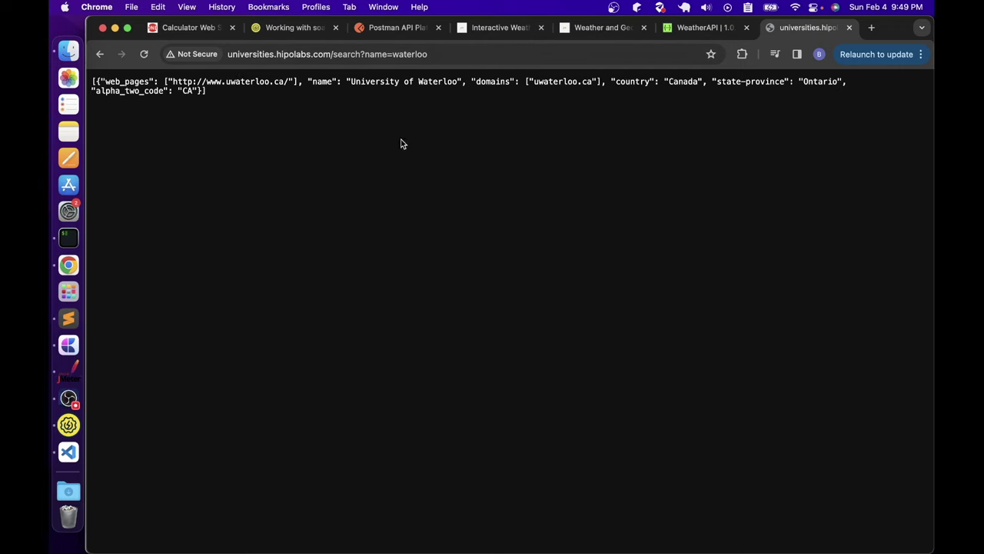
pyautogui.moveTo(195, 102); pyautogui.dragTo(102, 80)
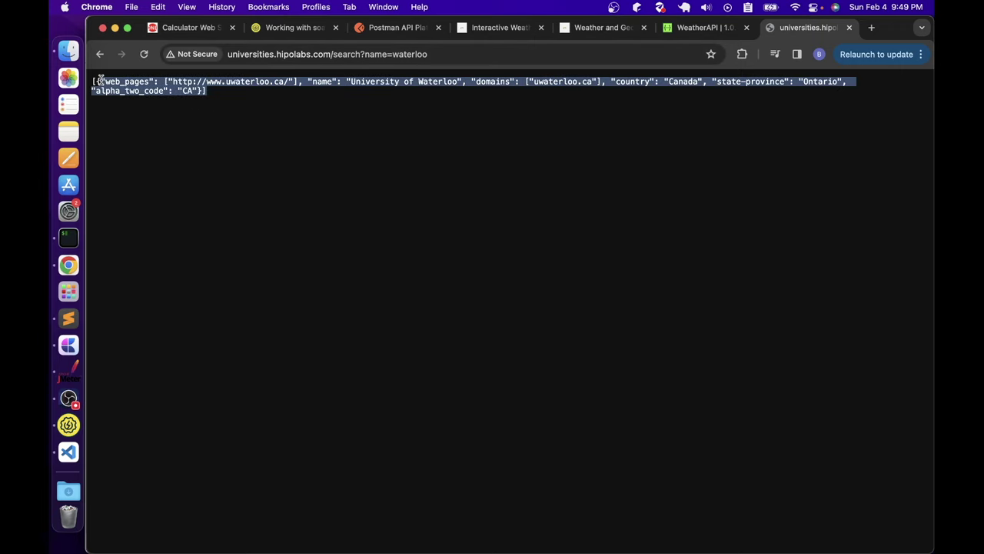
# Open the developer tools for the universities page and reload the address to record its network request
pyautogui.click(919, 53)
pyautogui.moveTo(791, 422)
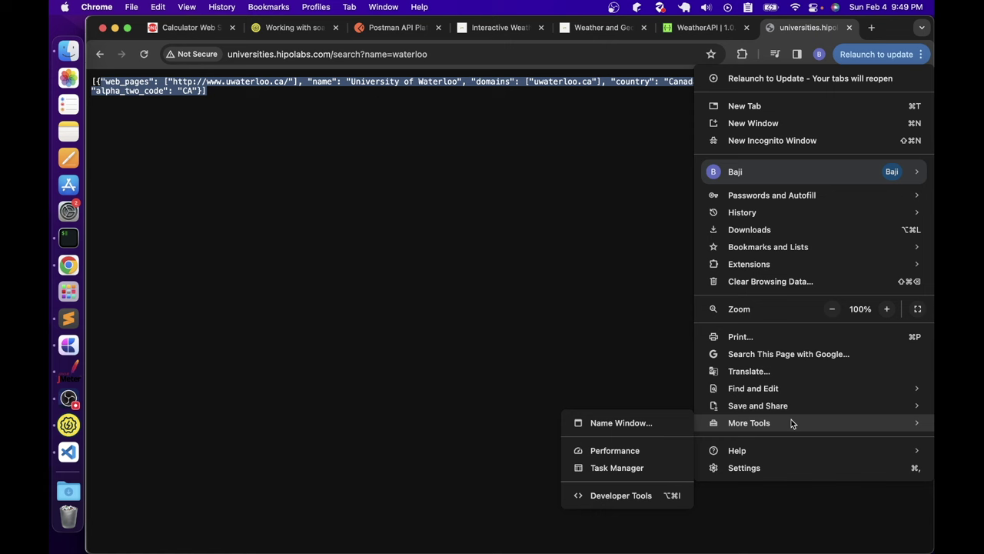
pyautogui.click(517, 435)
pyautogui.press('alt+super+i')
pyautogui.click(444, 53)
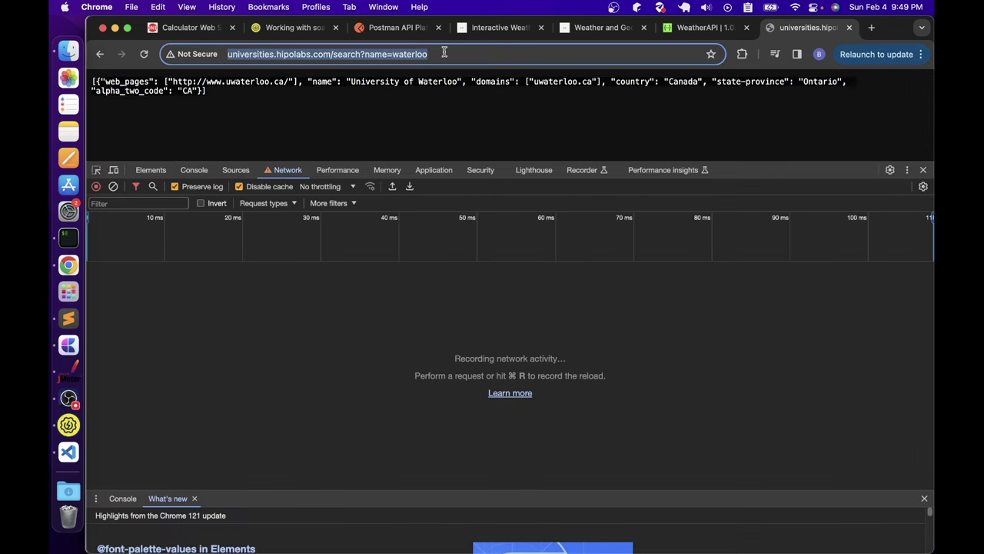
pyautogui.press('Return')
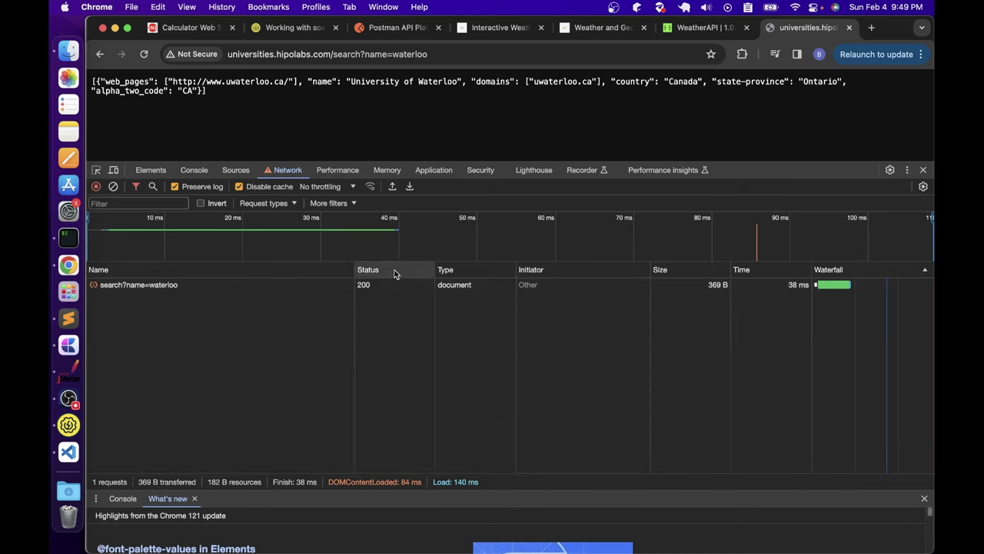
# Inspect the general details, headers and formatted response of the recorded search?name=waterloo request
pyautogui.click(145, 286)
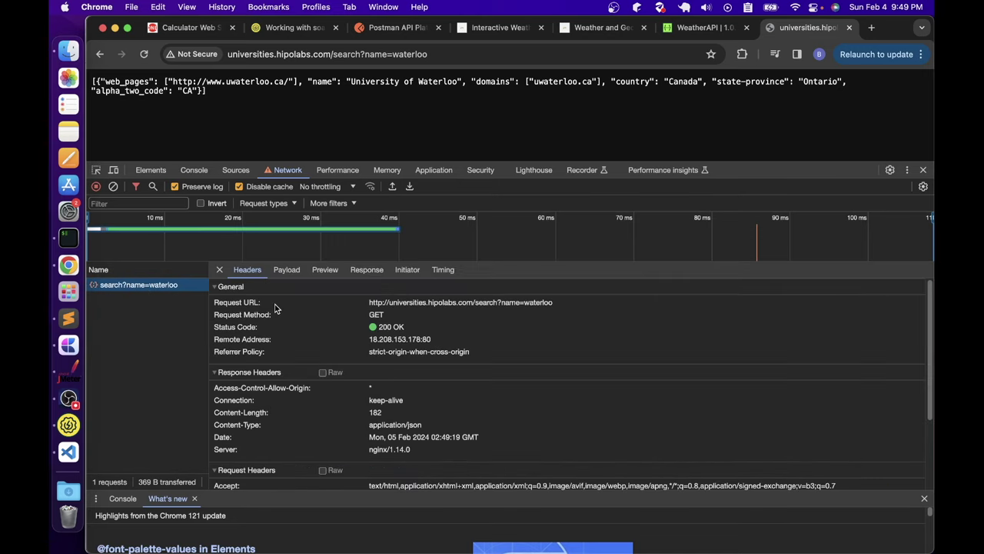
pyautogui.moveTo(377, 327); pyautogui.dragTo(403, 331)
pyautogui.scroll(-4, 461, 400)
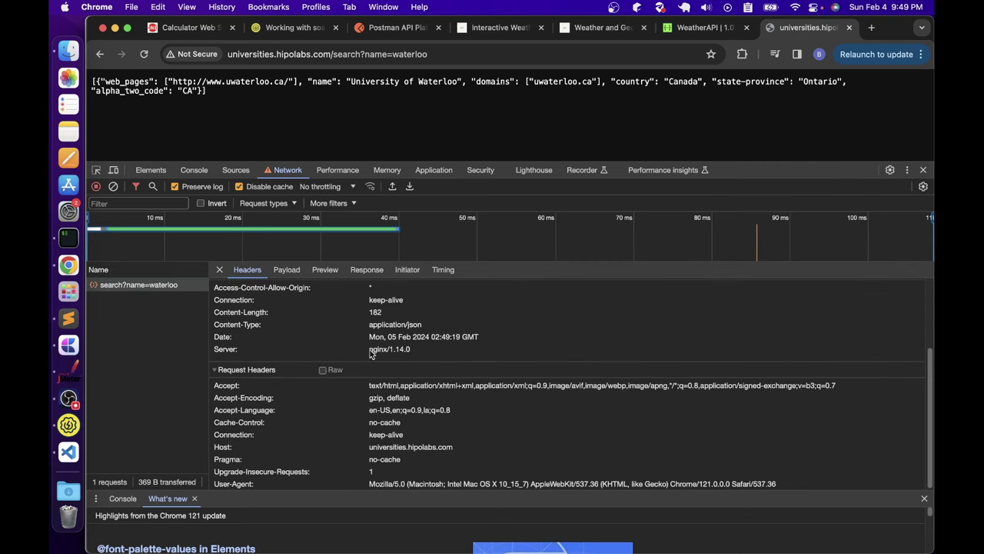
pyautogui.click(366, 269)
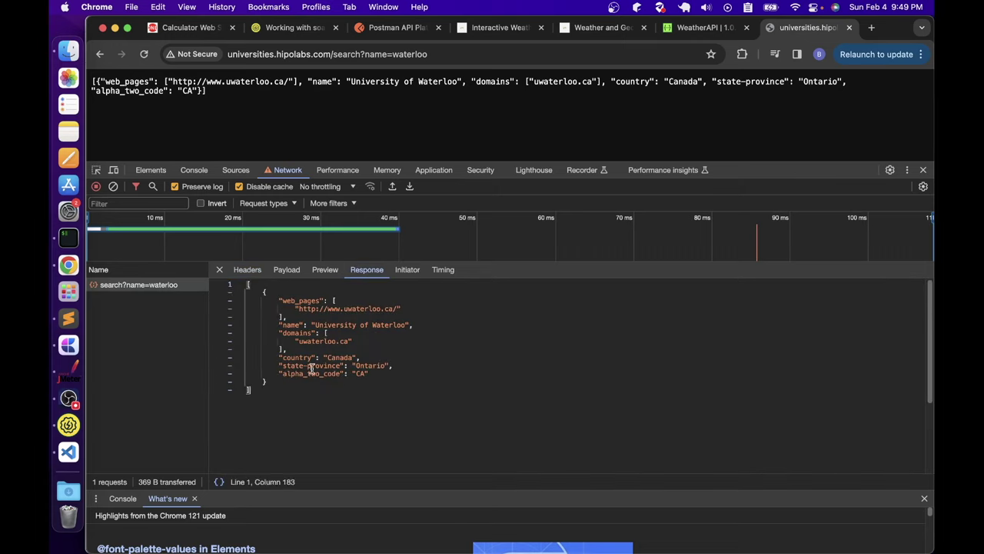
pyautogui.press('super+a')
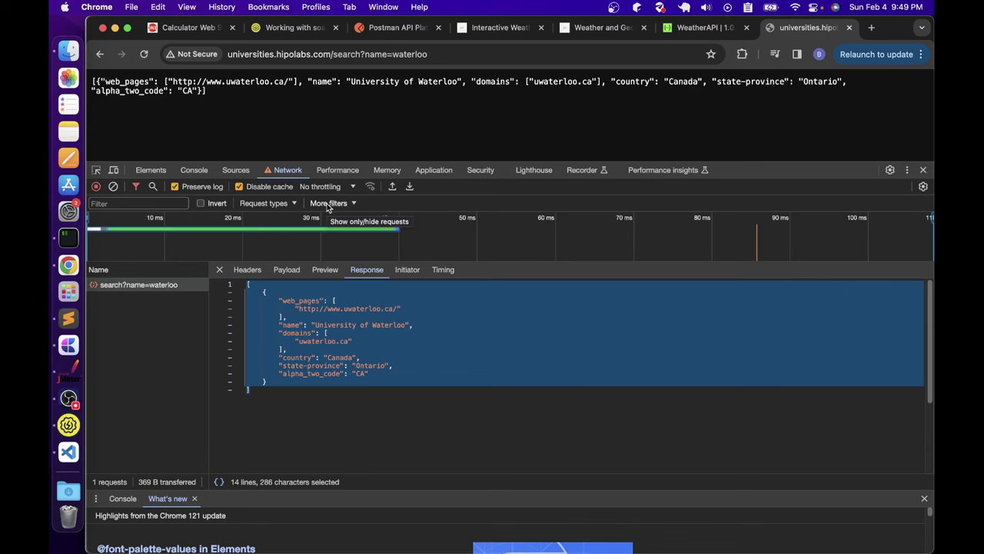
# Switch to JMeter and add a Thread Group to the test plan
pyautogui.click(69, 375)
pyautogui.rightClick(133, 63)
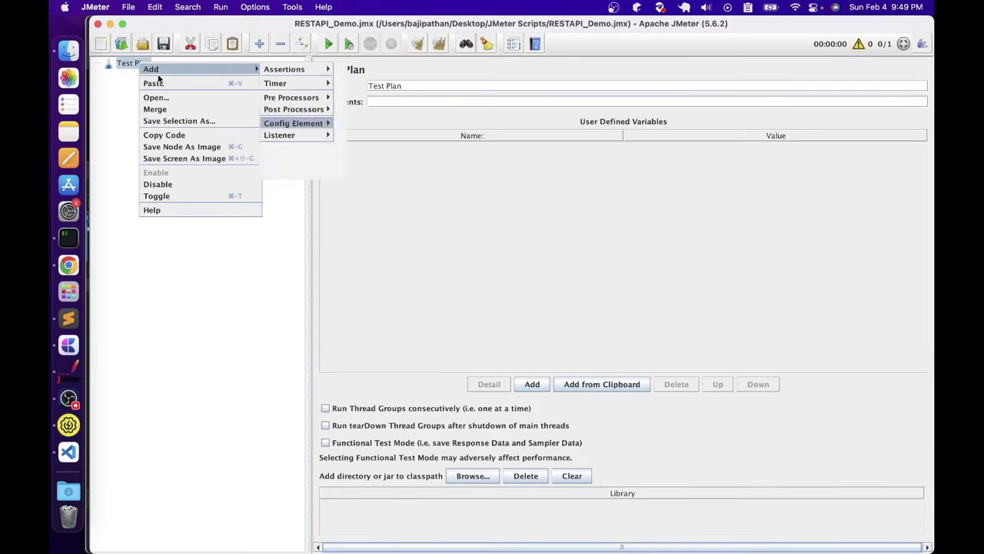
pyautogui.moveTo(243, 66)
pyautogui.moveTo(305, 66)
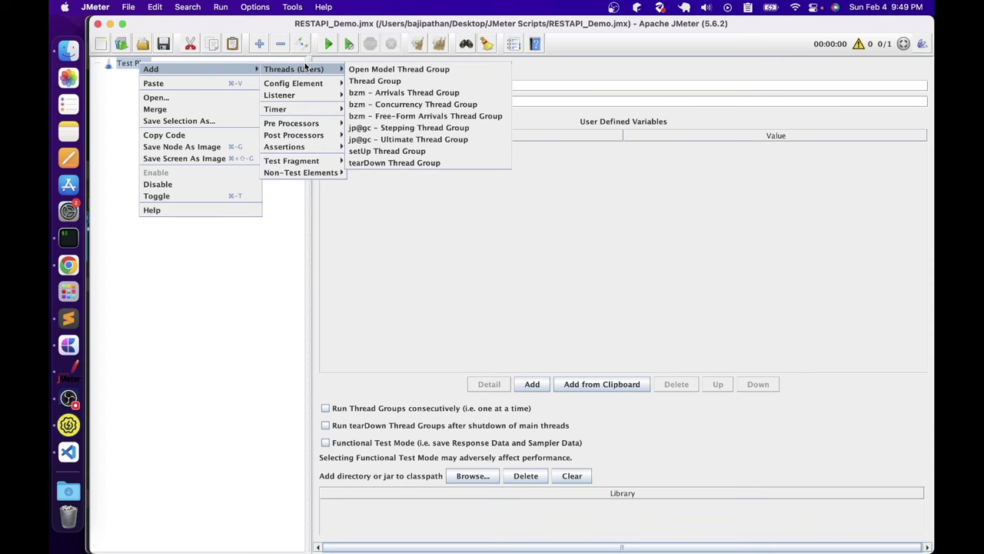
pyautogui.click(374, 79)
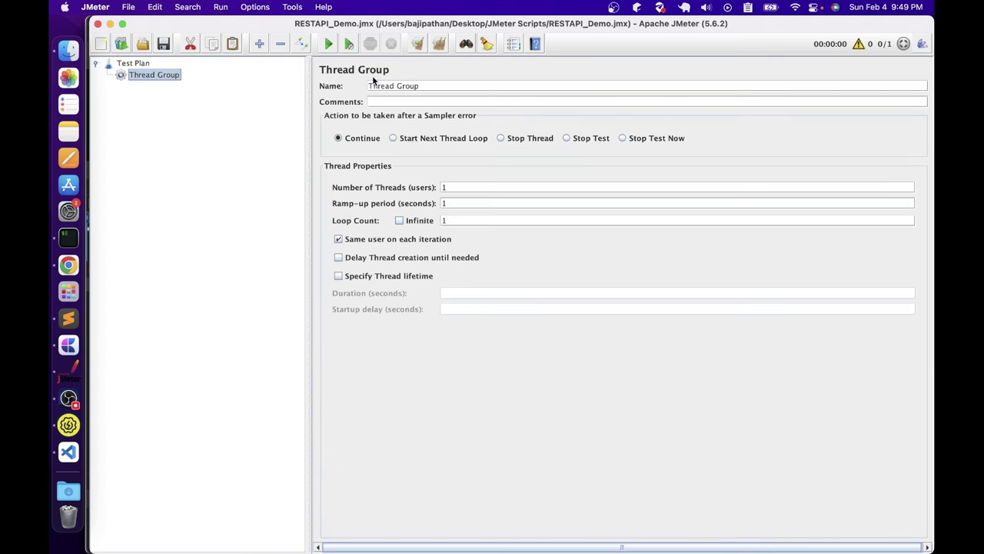
# Add an HTTP Request sampler to the Thread Group
pyautogui.rightClick(163, 75)
pyautogui.moveTo(231, 78)
pyautogui.moveTo(346, 80)
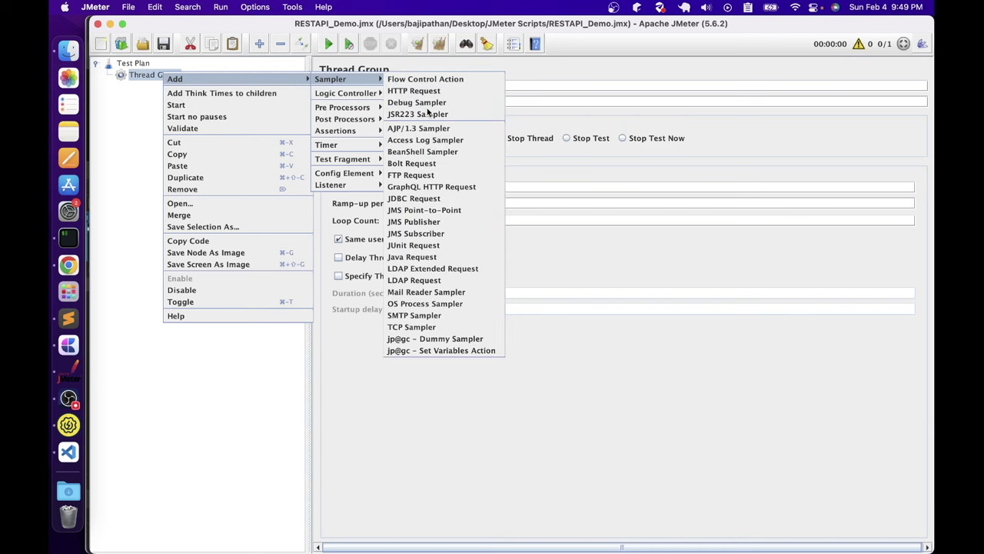
pyautogui.click(418, 91)
# Add a View Results Tree listener to the Thread Group
pyautogui.rightClick(157, 86)
pyautogui.rightClick(151, 77)
pyautogui.moveTo(291, 87)
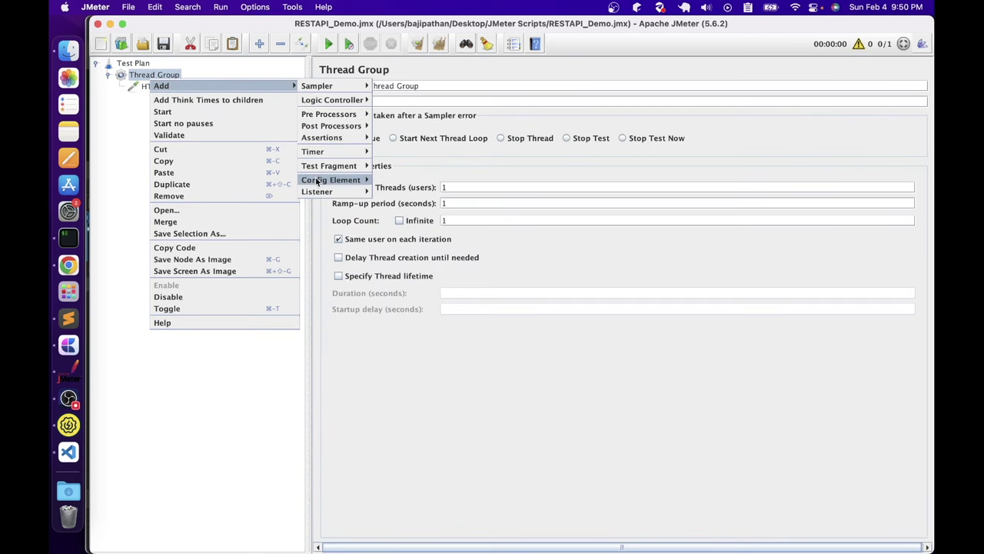
pyautogui.click(416, 192)
pyautogui.click(154, 74)
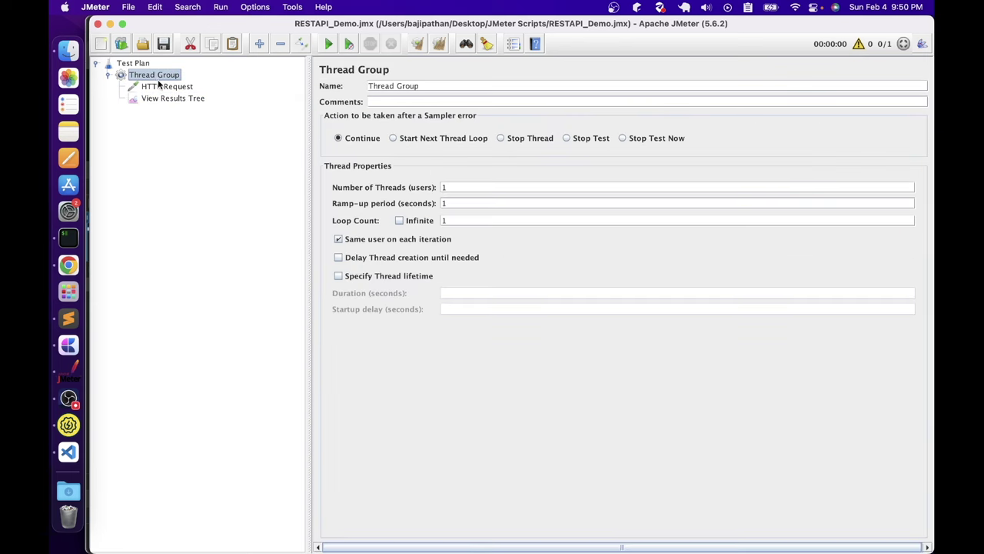
# Copy the universities search URL from Chrome and paste it into the path of JMeter's HTTP Request
pyautogui.click(167, 86)
pyautogui.click(68, 398)
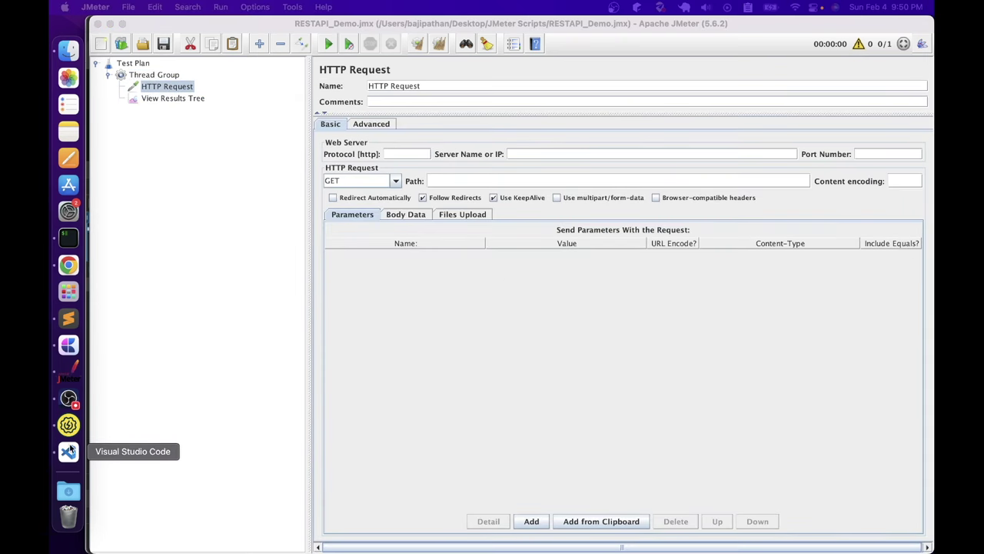
pyautogui.click(68, 264)
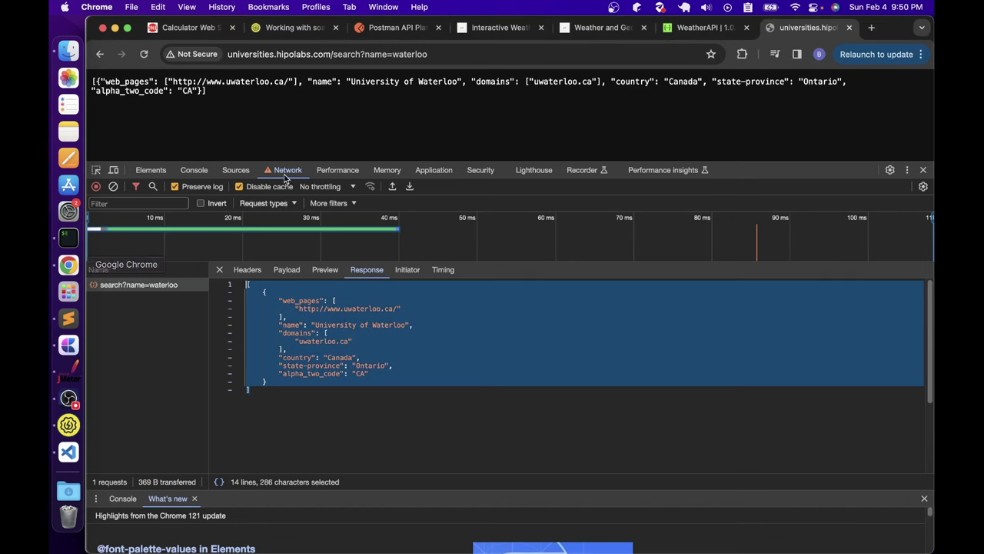
pyautogui.click(430, 55)
pyautogui.press('super+c')
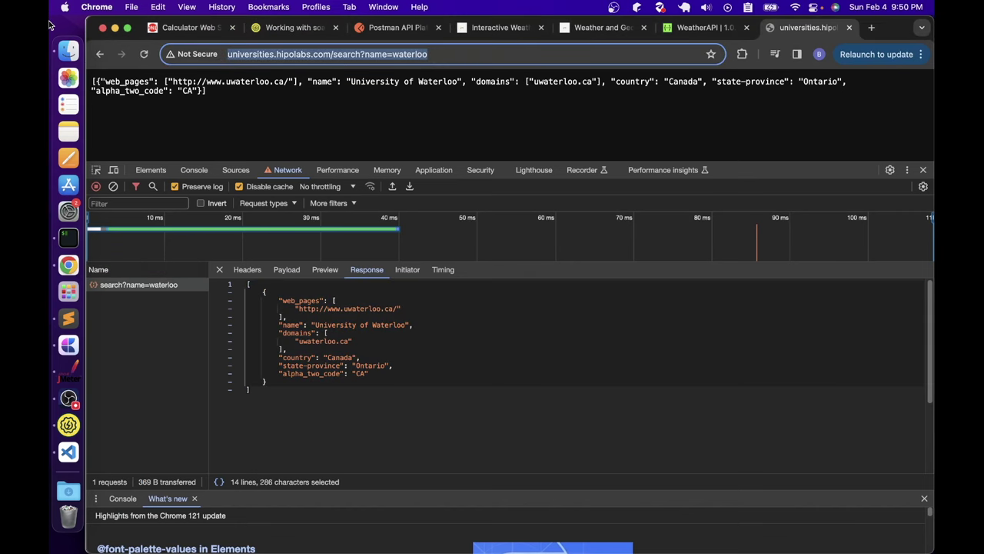
pyautogui.click(69, 372)
pyautogui.click(459, 181)
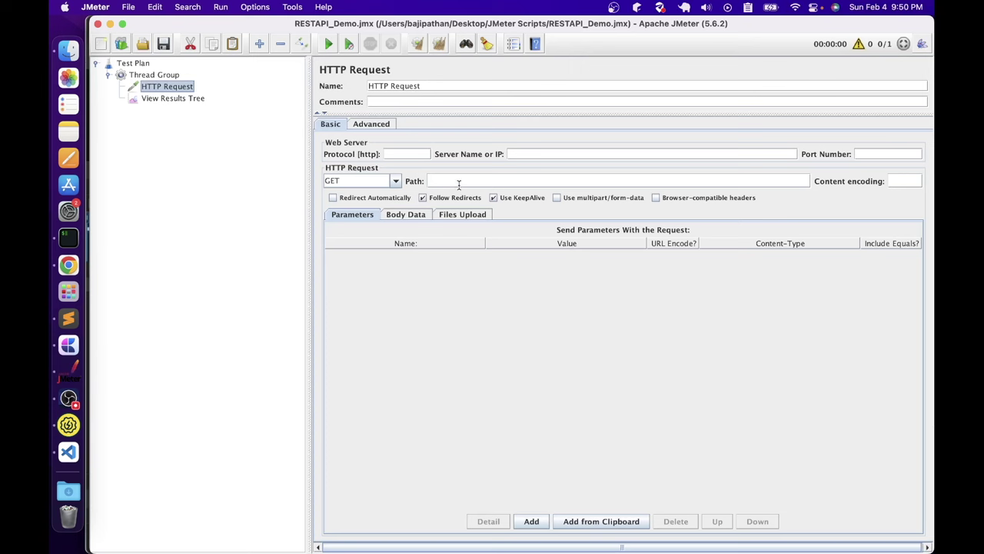
pyautogui.press('super+v')
# Move universities.hipolabs.com from the HTTP Request's path into its server name
pyautogui.moveTo(453, 181); pyautogui.dragTo(542, 181)
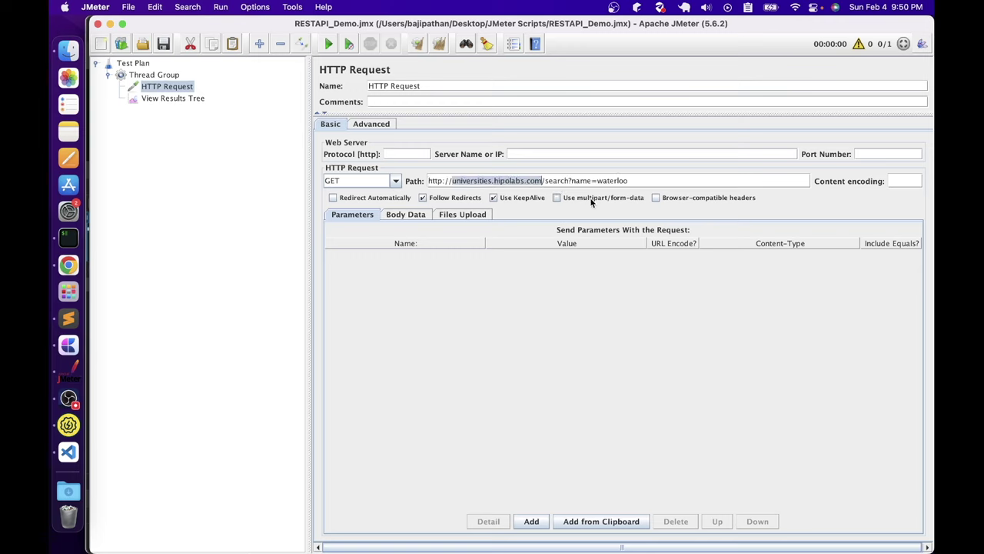
pyautogui.press('super+x')
pyautogui.click(558, 153)
pyautogui.press('super+v')
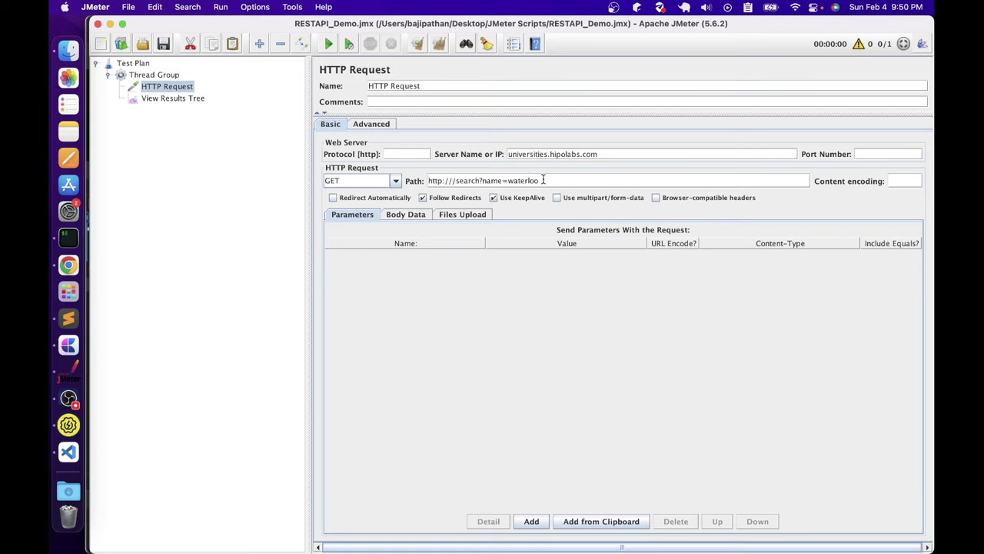
pyautogui.click(453, 181)
pyautogui.press('BackSpace')
pyautogui.press('BackSpace')
pyautogui.press('BackSpace')
pyautogui.press('BackSpace')
pyautogui.press('BackSpace')
pyautogui.press('BackSpace')
pyautogui.press('BackSpace')
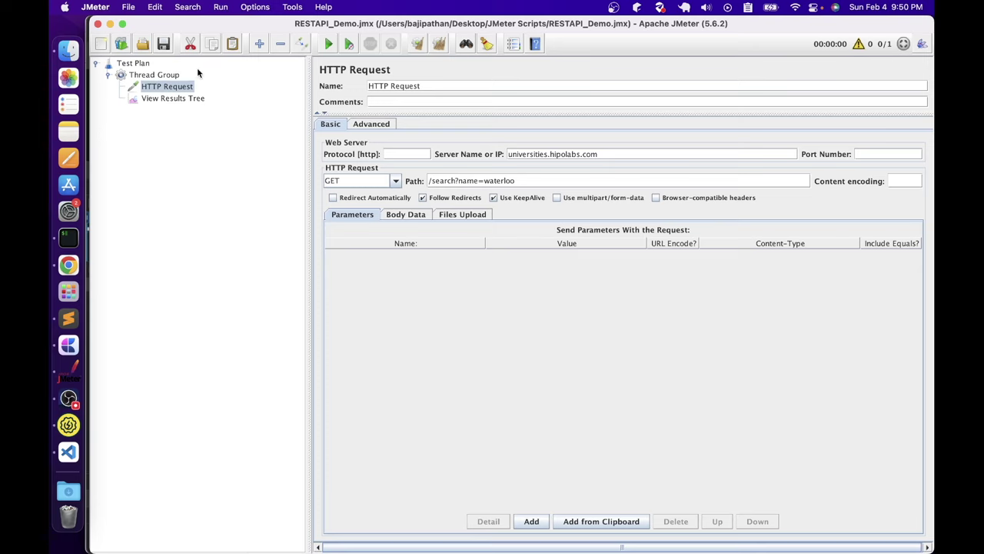
# Run the test and view the HTTP Request's sampler result and response body in the View Results Tree
pyautogui.click(173, 99)
pyautogui.click(328, 44)
pyautogui.click(374, 198)
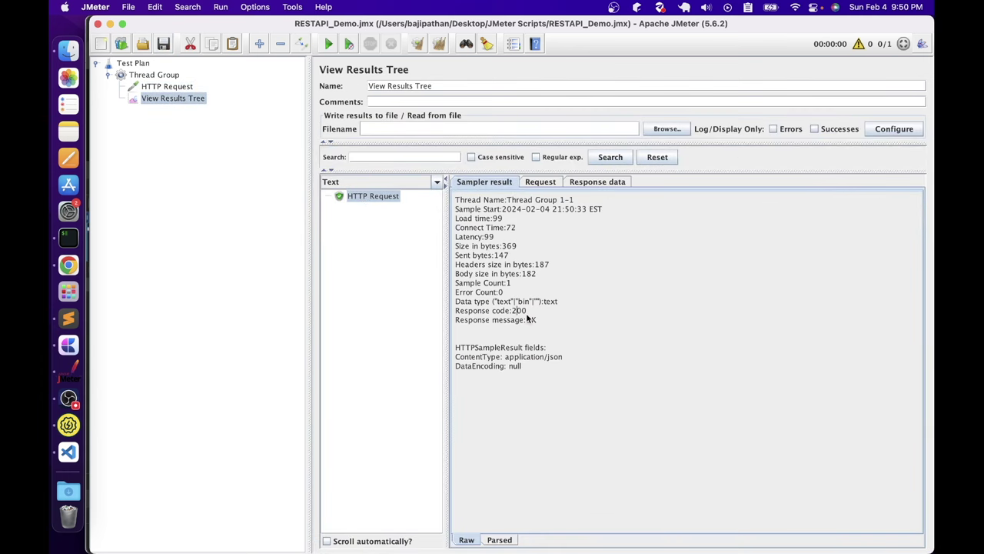
pyautogui.click(591, 183)
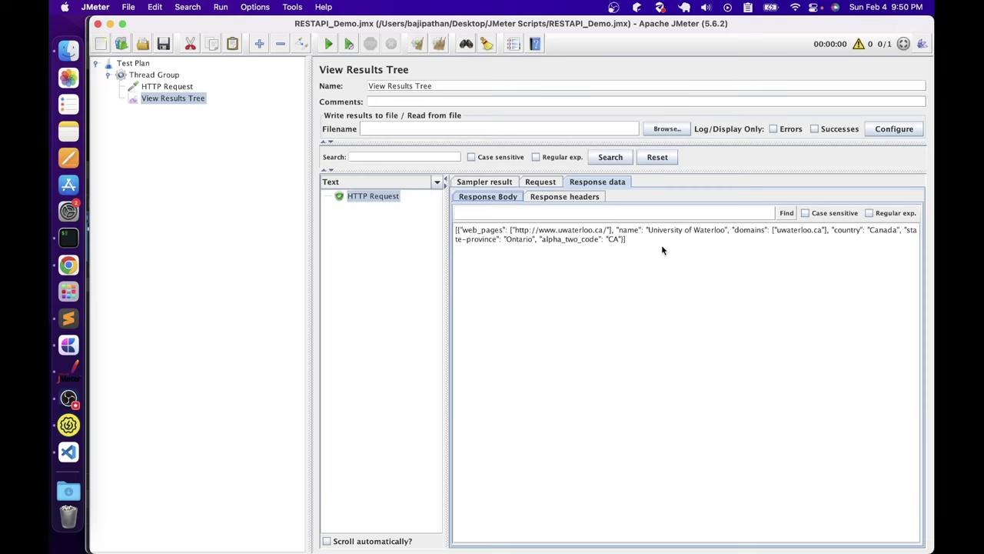
pyautogui.press('super+a')
# Render the View Results Tree response as JSON and look over the formatted body
pyautogui.click(353, 186)
pyautogui.scroll(-2, 345, 258)
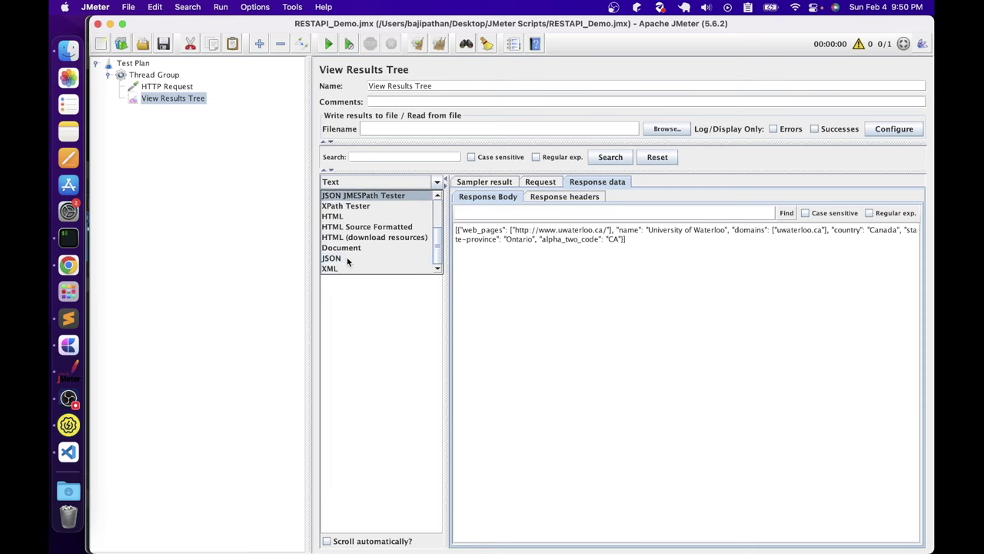
pyautogui.click(346, 257)
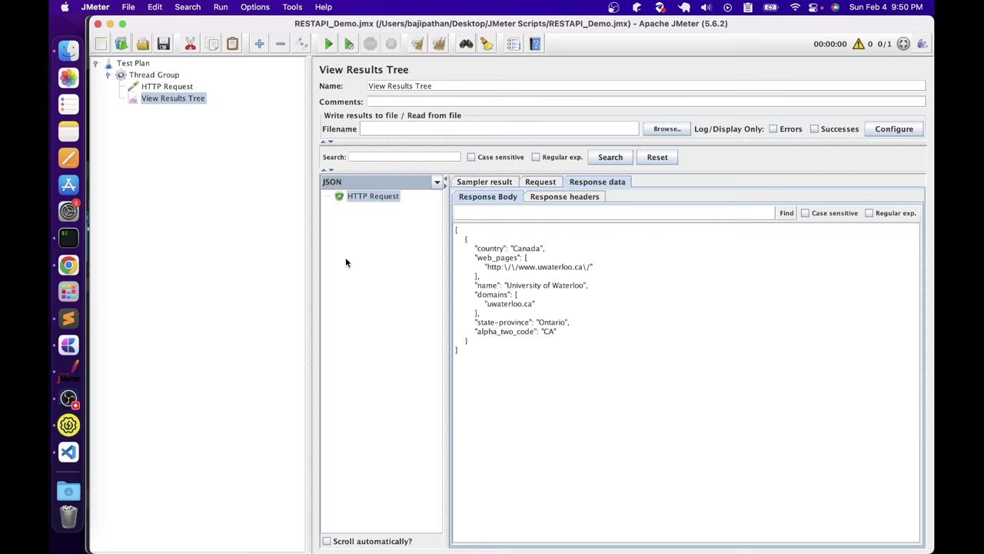
pyautogui.click(659, 412)
pyautogui.press('super+a')
pyautogui.click(652, 425)
# Strip the name query from the HTTP Request's path, leaving only /search
pyautogui.click(173, 88)
pyautogui.doubleClick(494, 183)
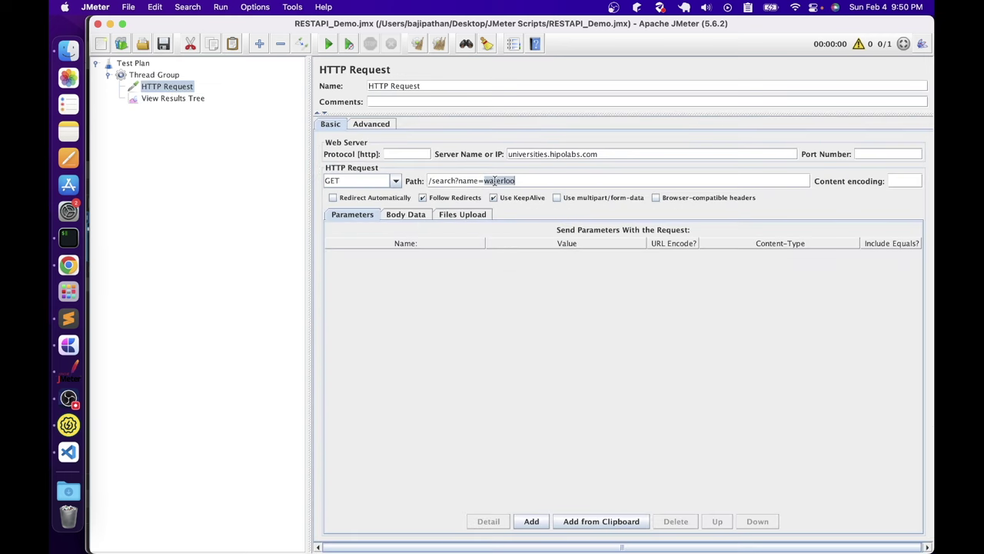
pyautogui.write('hyderabad')
pyautogui.moveTo(529, 179); pyautogui.dragTo(455, 180)
pyautogui.press('BackSpace')
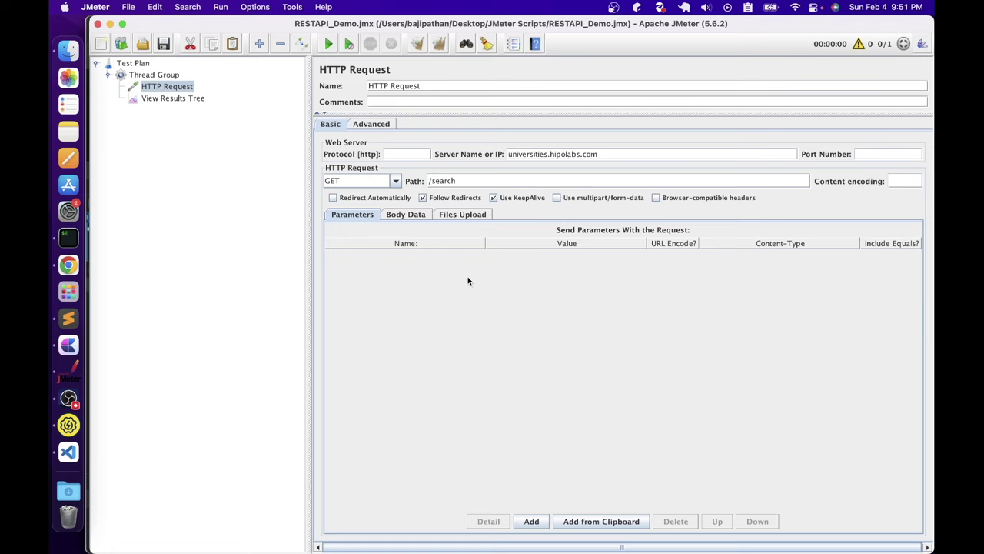
# Add a request parameter called name with the value hyderabad and save the test plan
pyautogui.click(530, 520)
pyautogui.click(387, 253)
pyautogui.write('name')
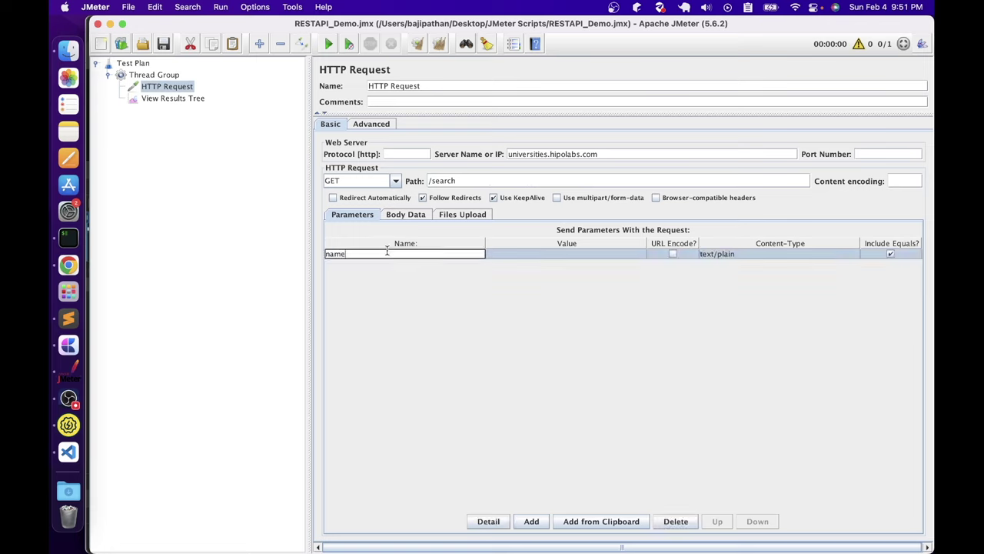
pyautogui.press('Tab')
pyautogui.write('hyderb')
pyautogui.press('BackSpace')
pyautogui.write('abad')
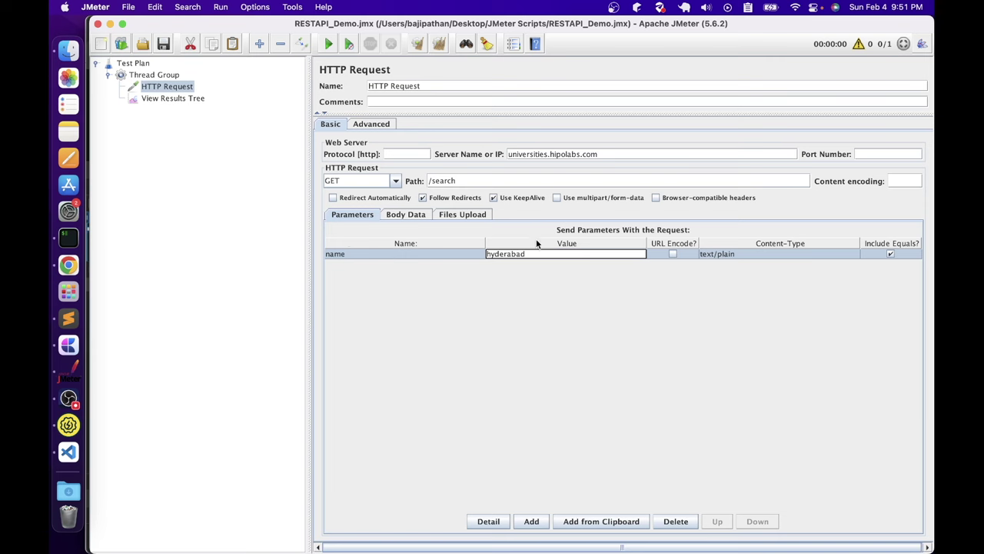
pyautogui.click(163, 44)
# Run the test again and review the university names in the second sample's JSON response
pyautogui.click(166, 98)
pyautogui.click(328, 43)
pyautogui.click(372, 208)
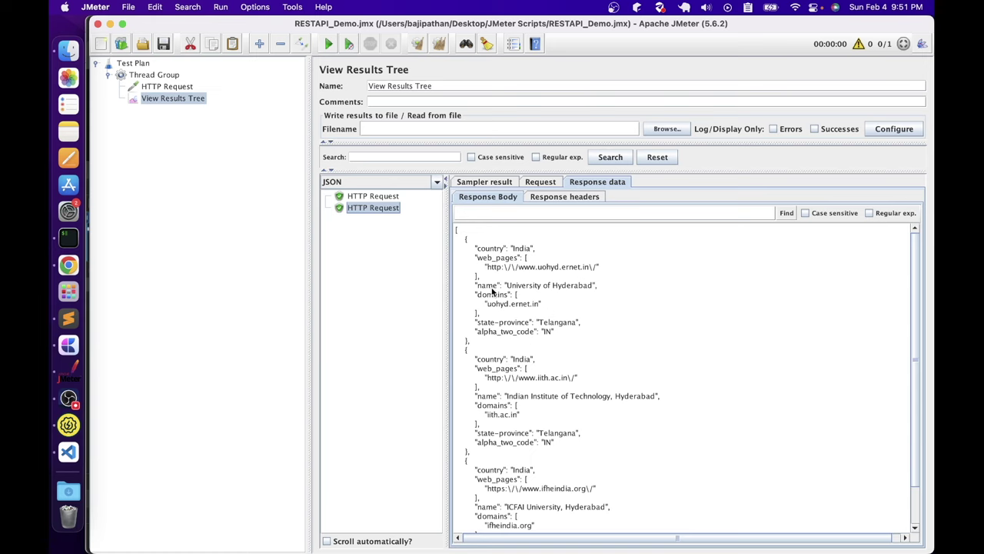
pyautogui.moveTo(504, 285); pyautogui.dragTo(582, 299)
pyautogui.scroll(-3, 529, 382)
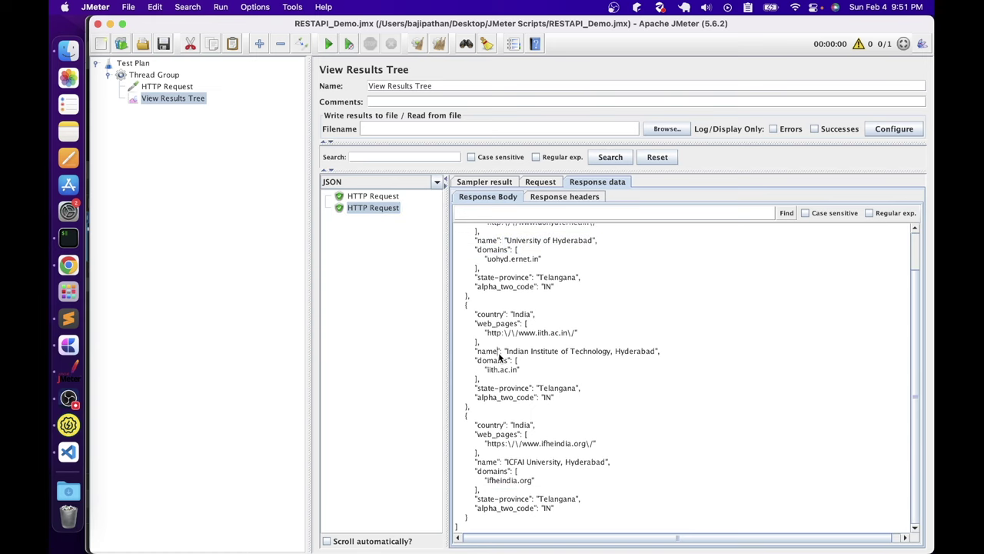
pyautogui.moveTo(500, 351); pyautogui.dragTo(627, 366)
pyautogui.click(504, 462)
pyautogui.moveTo(611, 463); pyautogui.dragTo(622, 474)
# Review the HTTP Request's settings, then the request body and request headers sent for the second sample
pyautogui.click(166, 86)
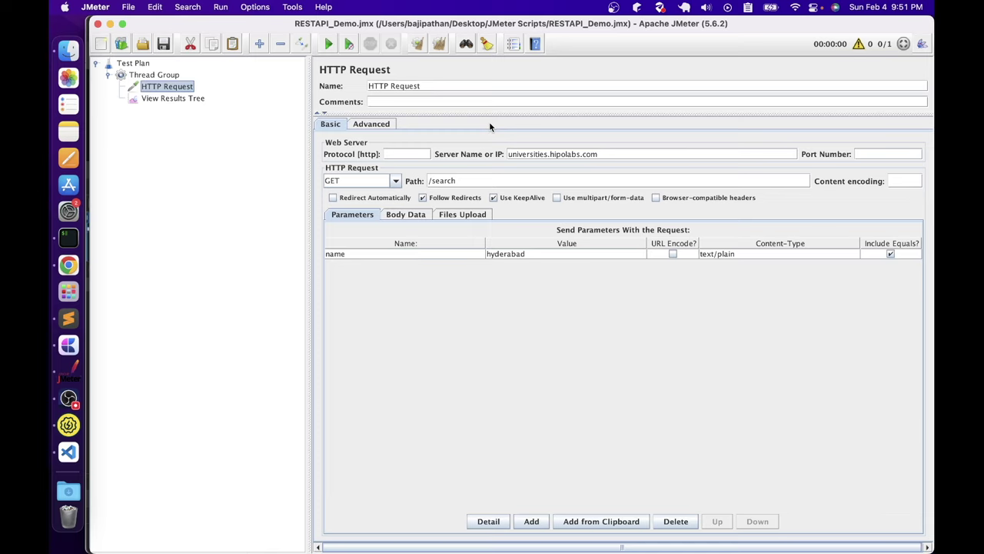
pyautogui.click(192, 99)
pyautogui.scroll(2, 522, 336)
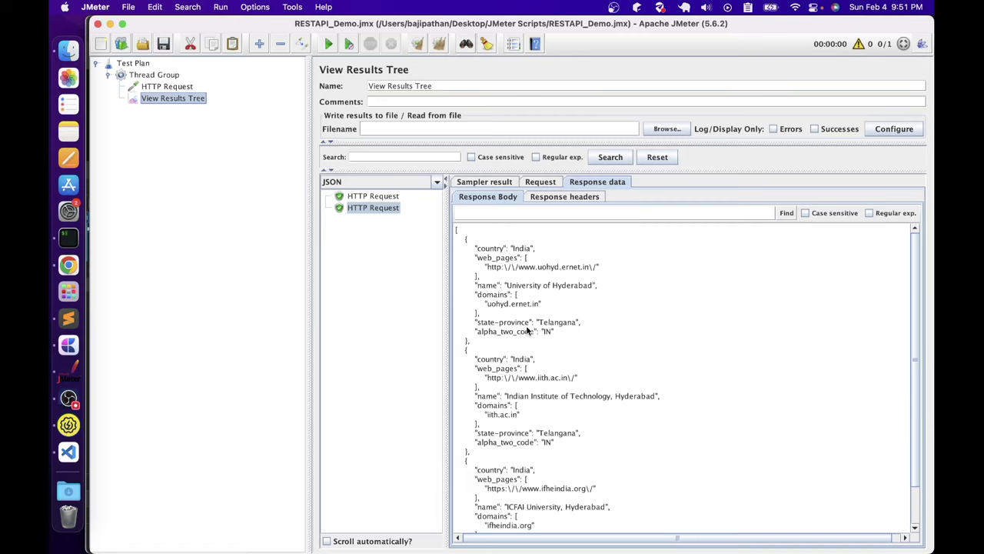
pyautogui.click(540, 182)
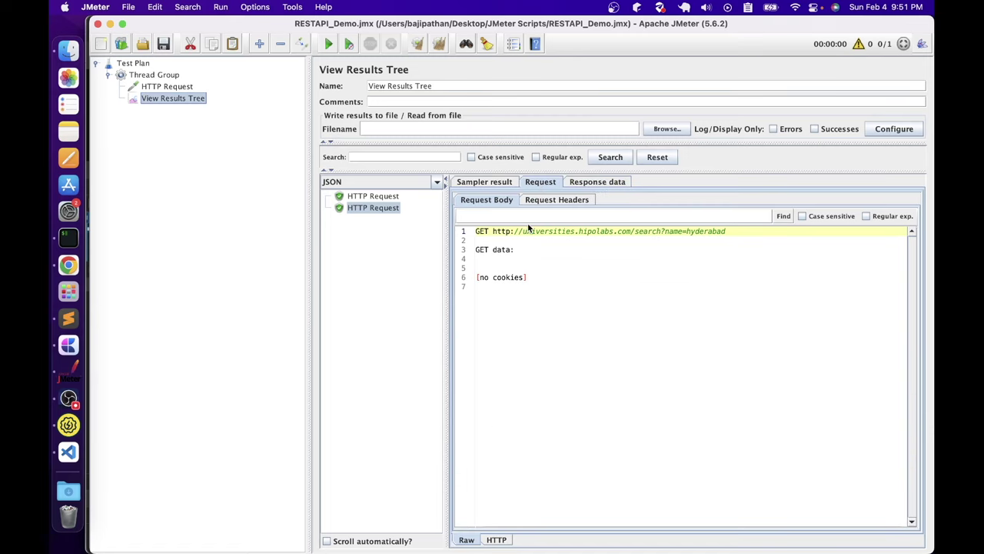
pyautogui.click(567, 200)
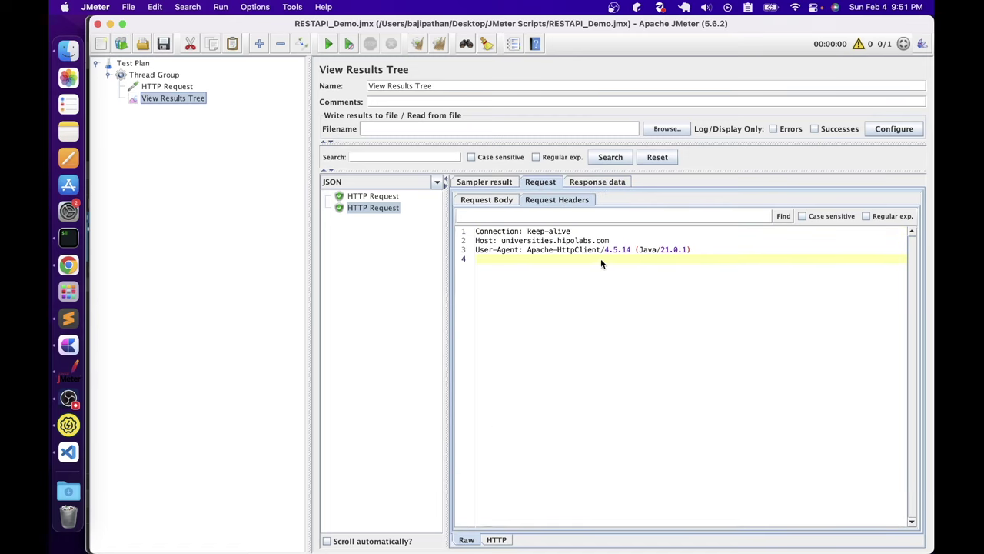